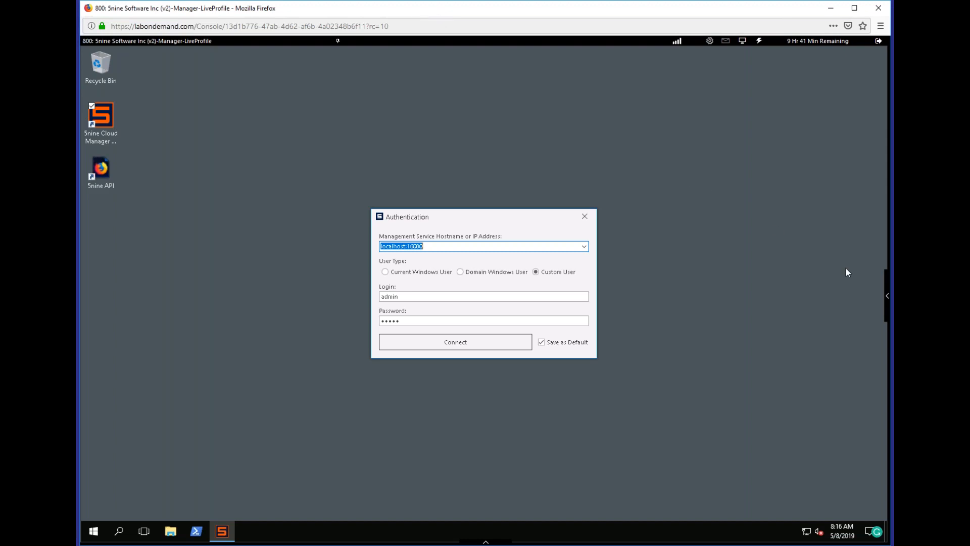
Connect to the management service at localhost:16080 using the saved custom user login.
left_click(885, 295)
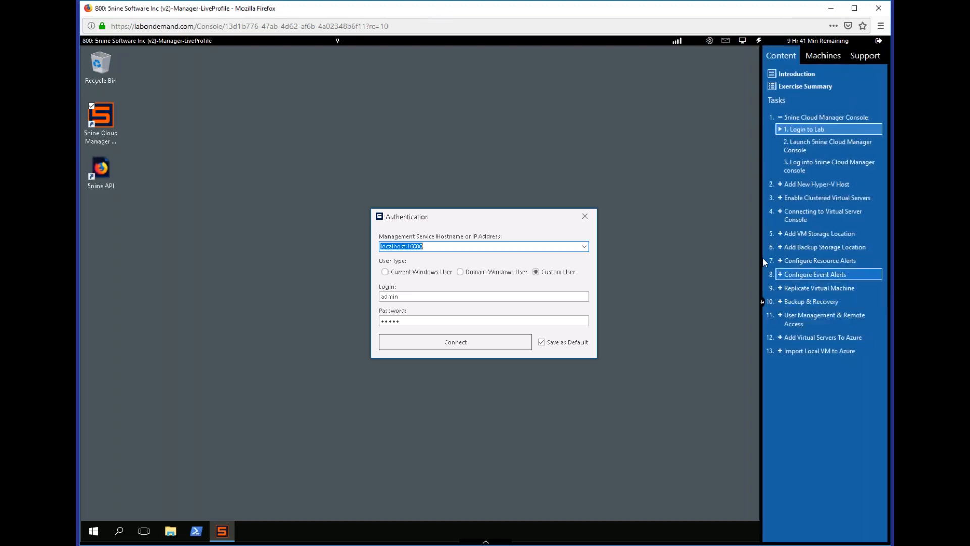
left_click(675, 277)
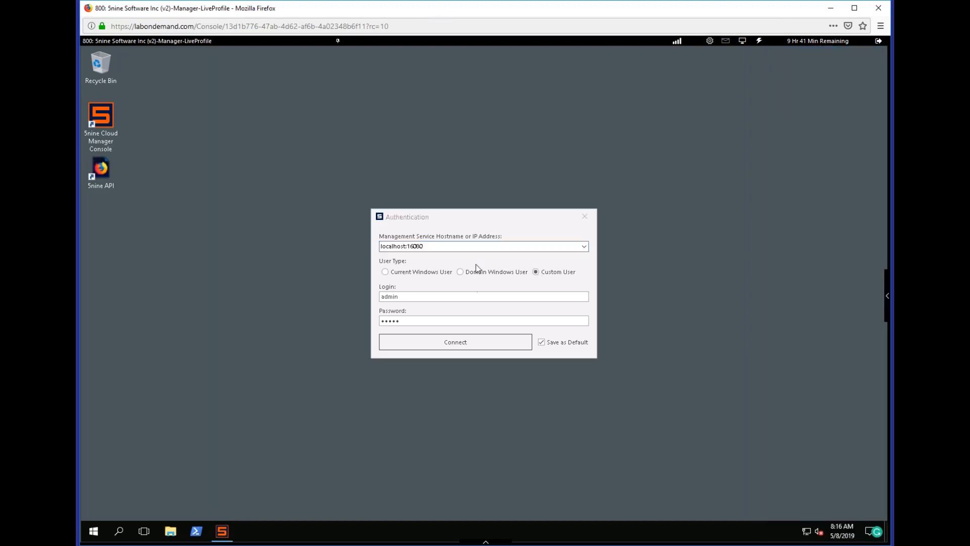
left_click_drag(470, 217, 390, 181)
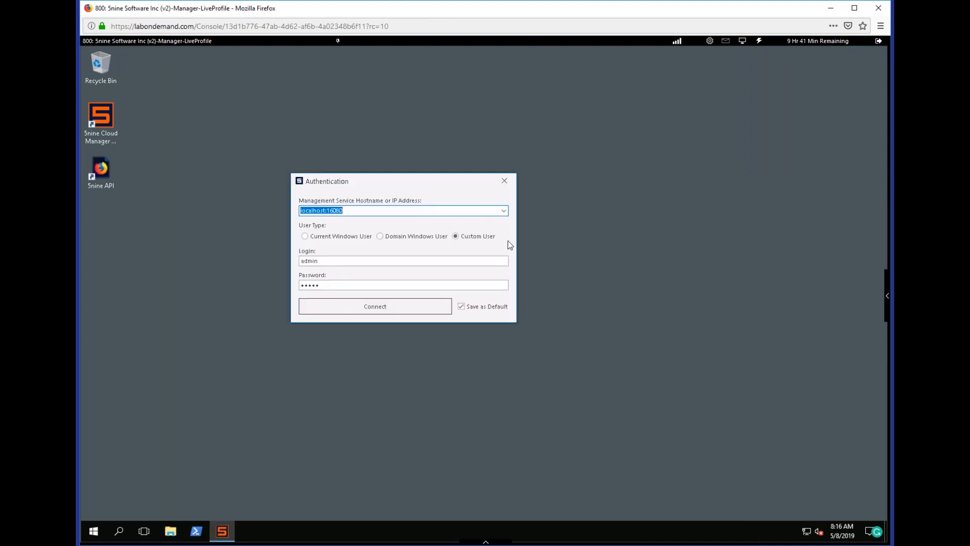
left_click(361, 306)
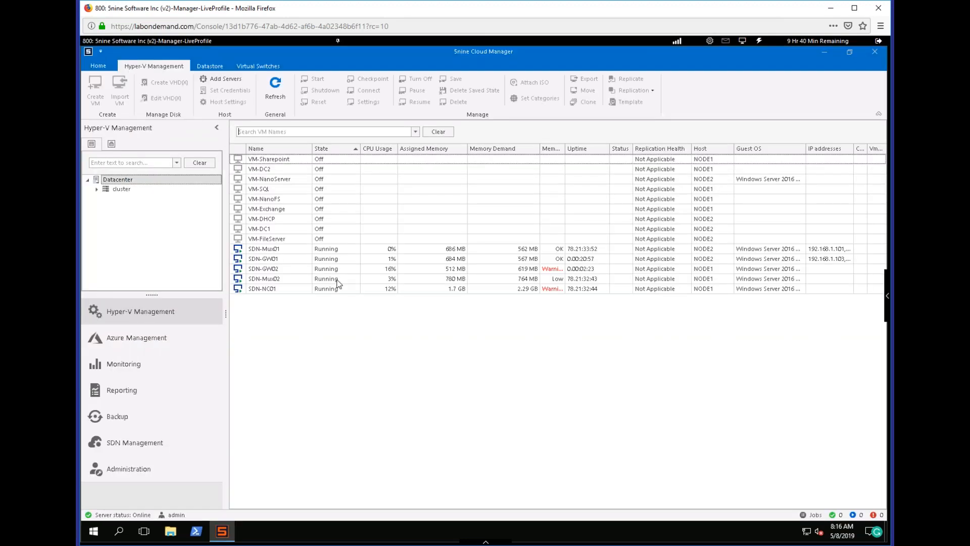
Select the cluster in the datacenter tree and expand it to view its nodes.
left_click(117, 188)
left_click(97, 189)
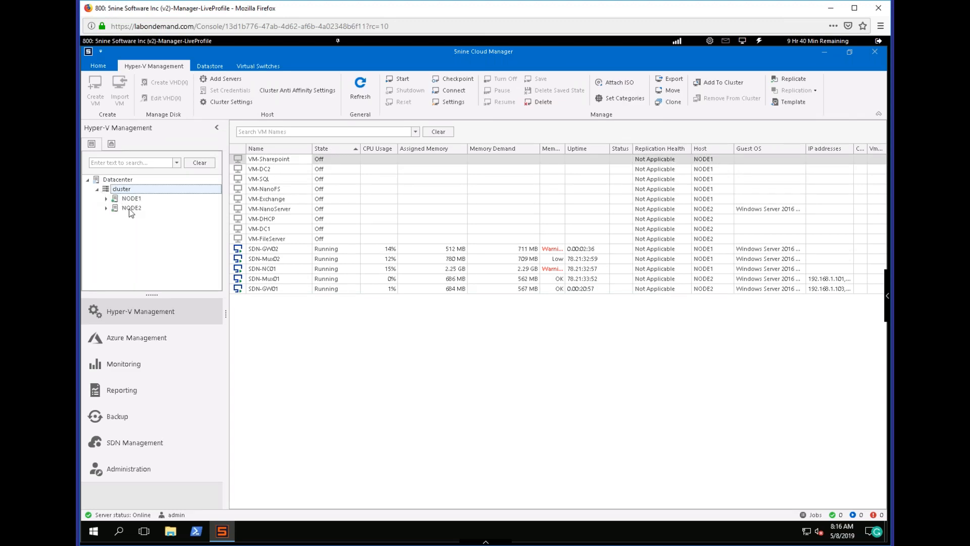
mouse_move(126, 204)
Start the VM-NanoServer virtual machine and add it to the cluster.
left_click(273, 209)
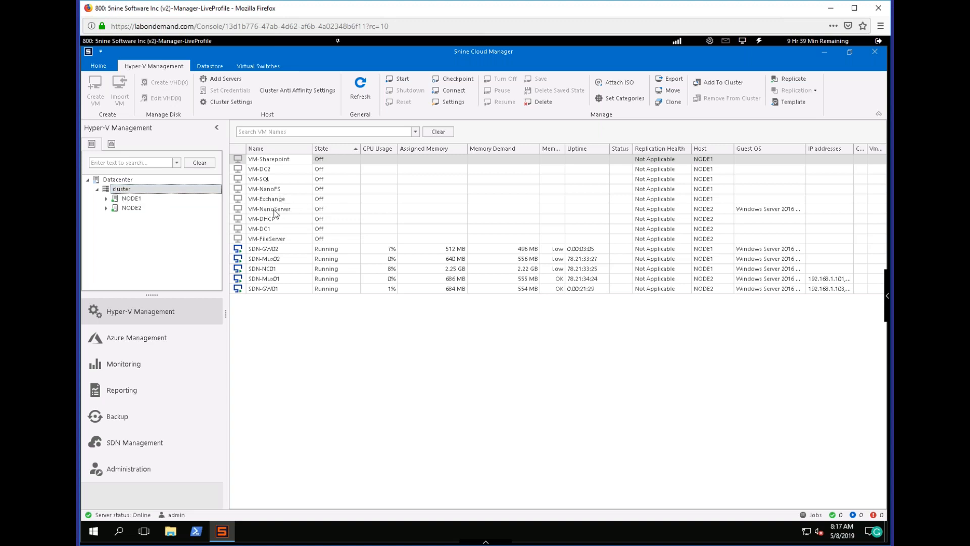
right_click(274, 212)
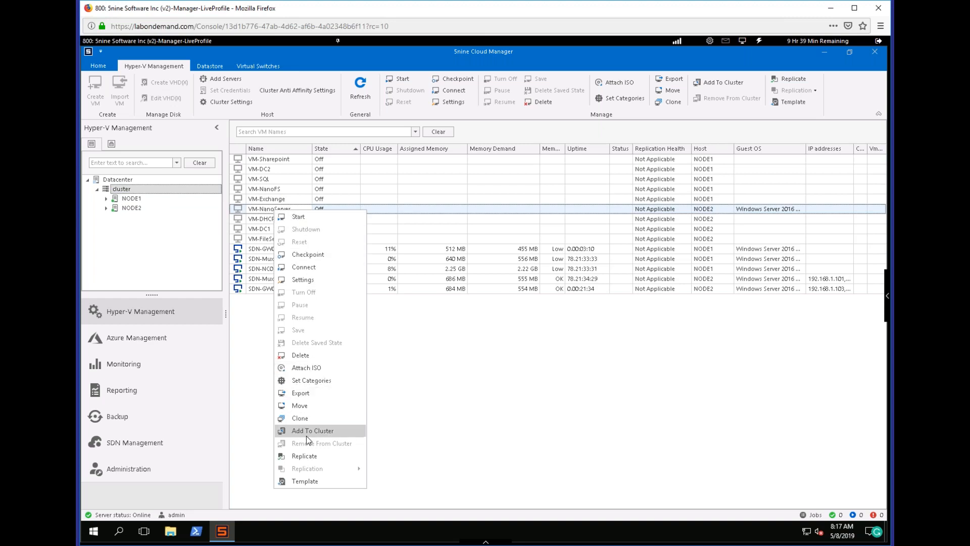
left_click(299, 217)
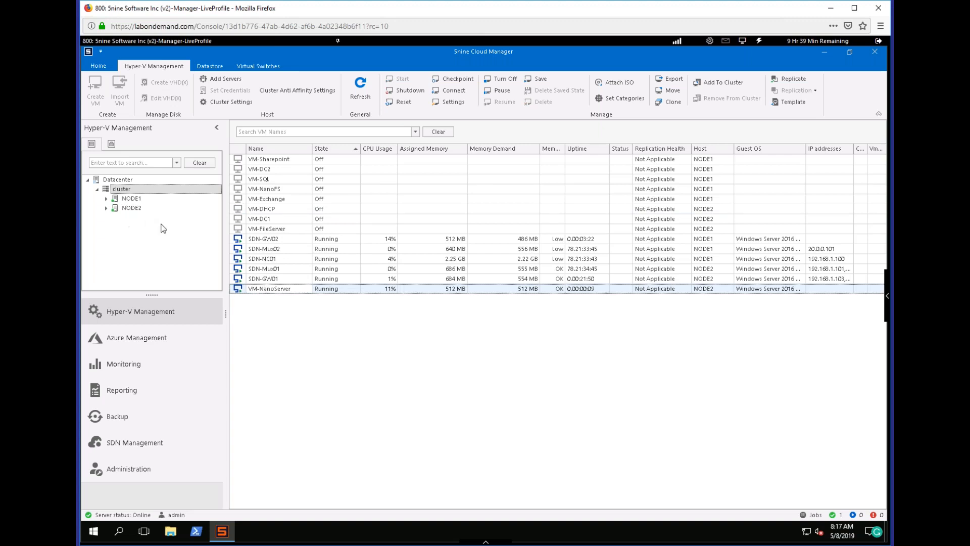
right_click(278, 292)
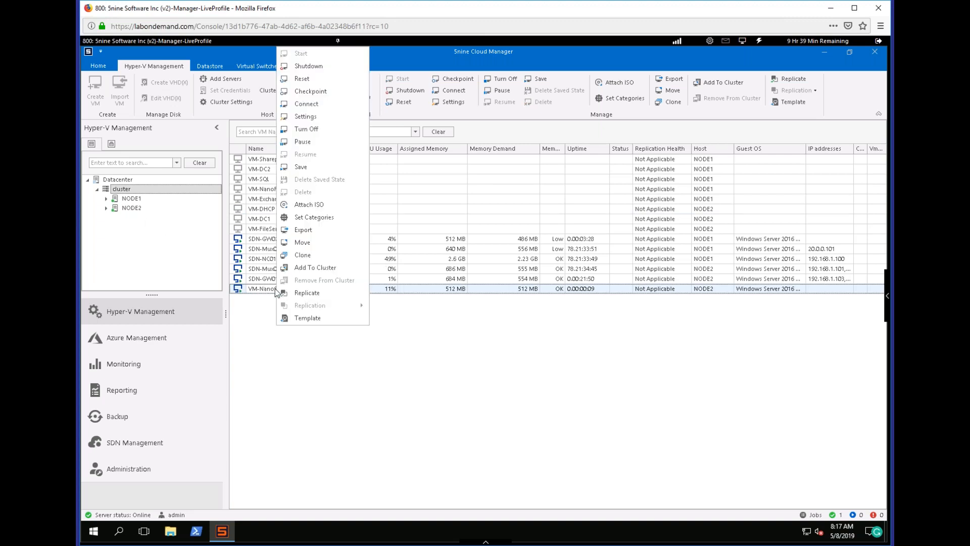
left_click(329, 271)
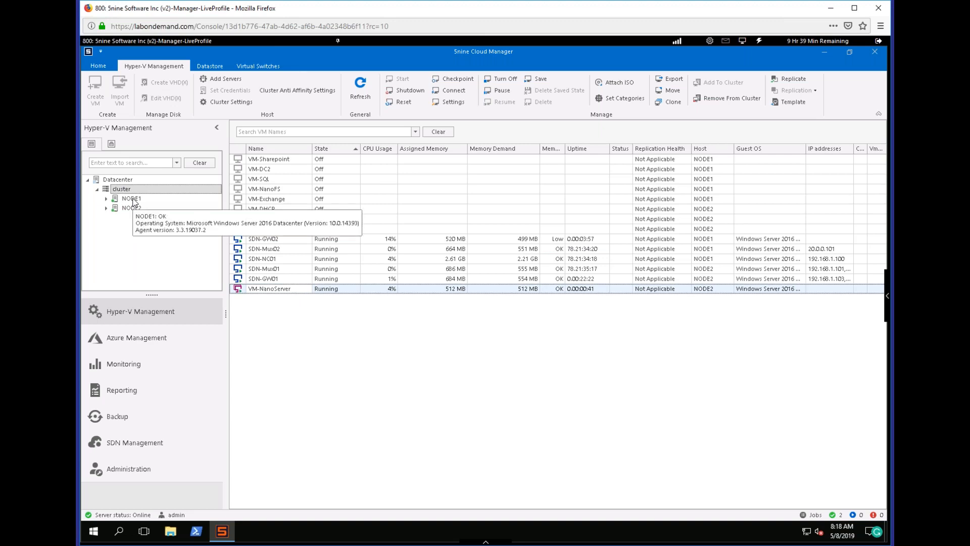
Examine the move and migration types offered for VM-NanoServer, and leave the wizard without moving it.
right_click(299, 292)
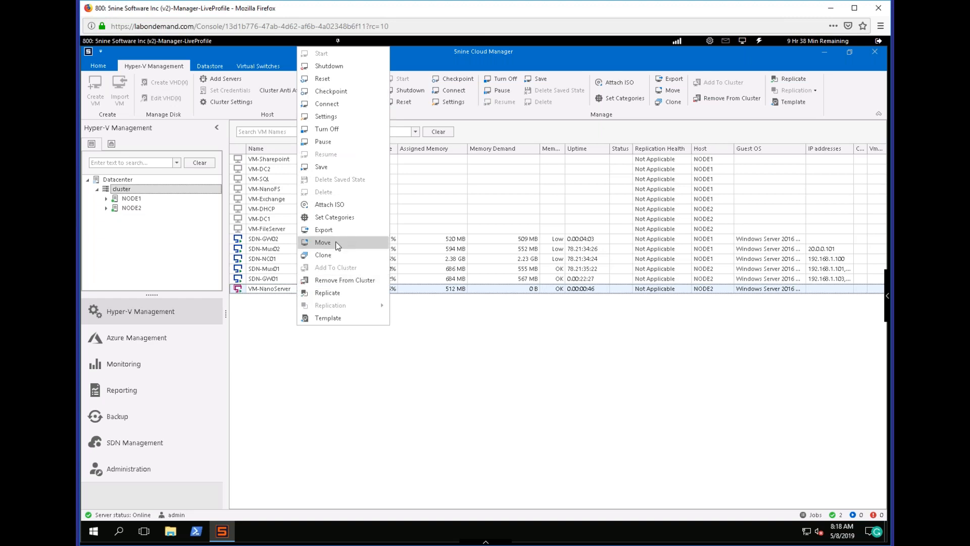
left_click(323, 242)
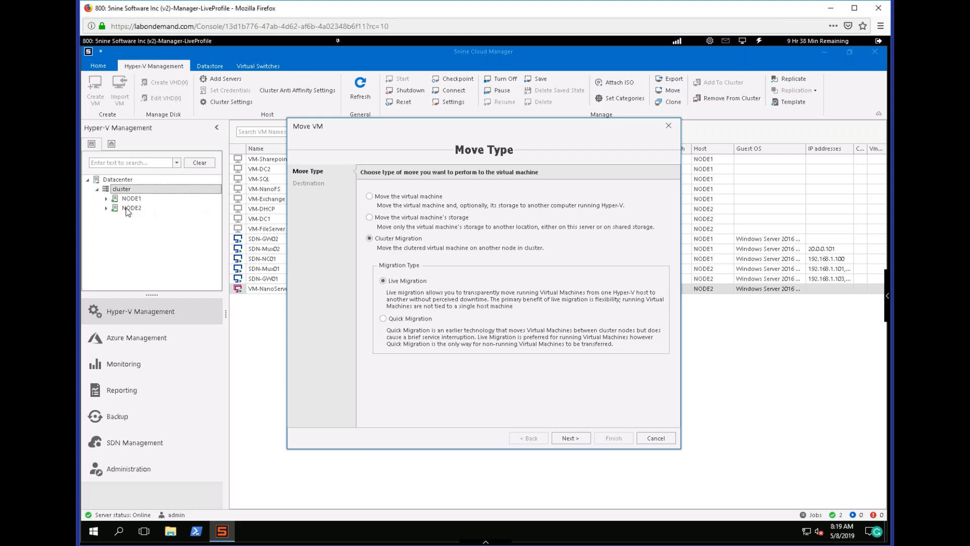
left_click(655, 438)
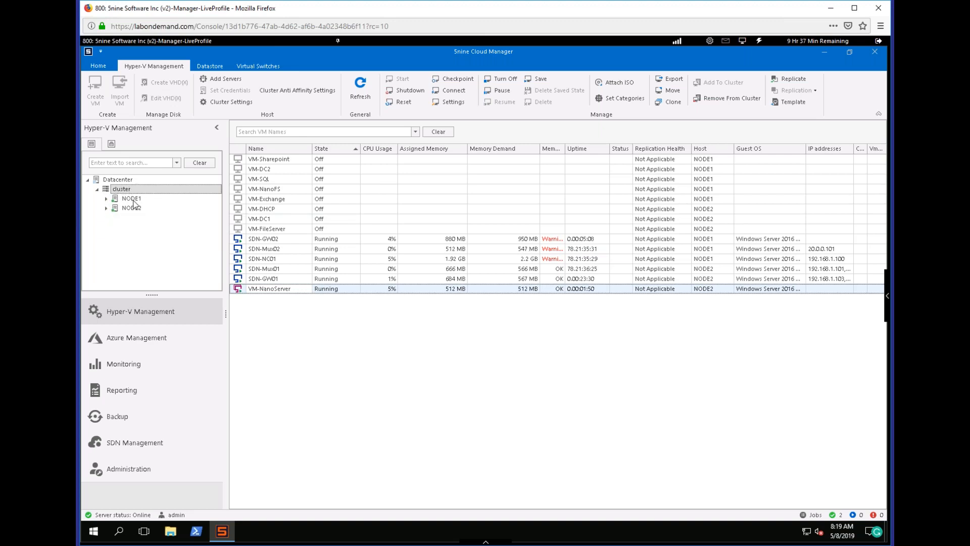
Begin adding a server to the datacenter, supplying the DRHOST\Administrator username and the account password as discovery credentials.
left_click(215, 80)
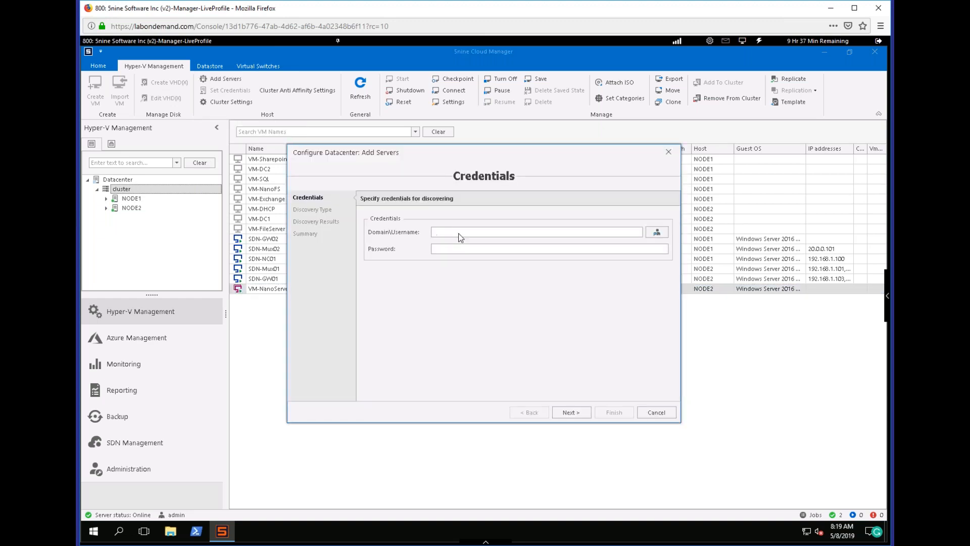
type("DRHOST\\Administrator")
type("Passw0rd!*")
left_click(572, 413)
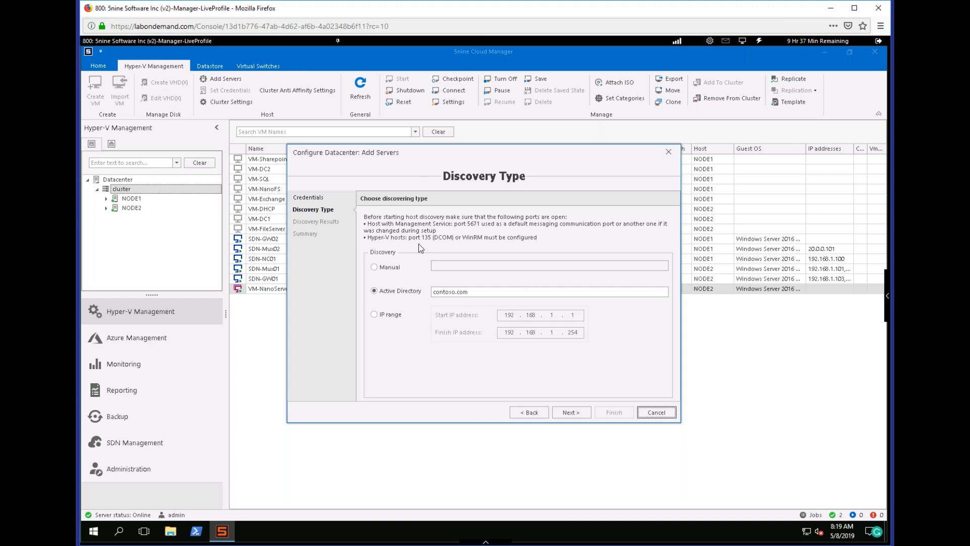
Discover the host DRHOST manually and finish adding it to the datacenter with the agent installed.
left_click(391, 272)
left_click(460, 265)
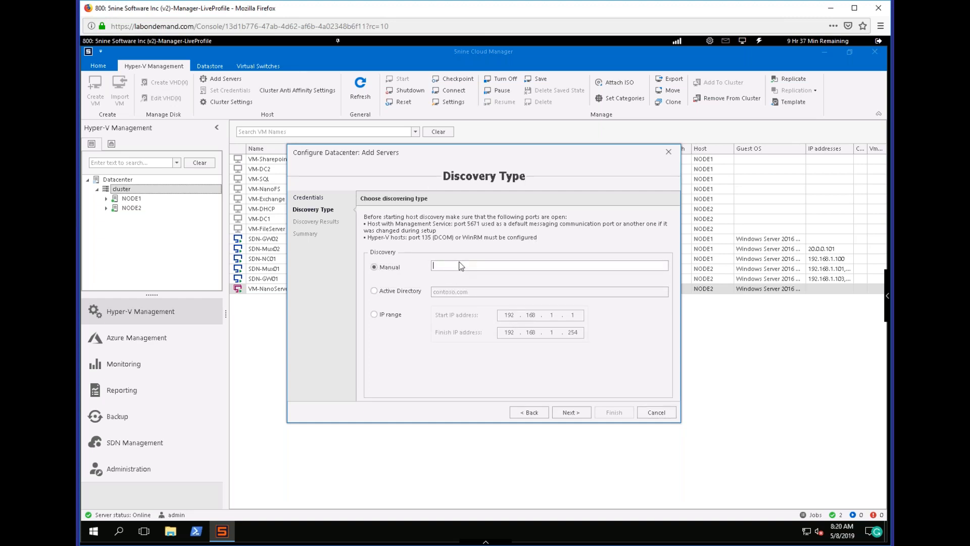
type("DRHOST")
left_click(572, 412)
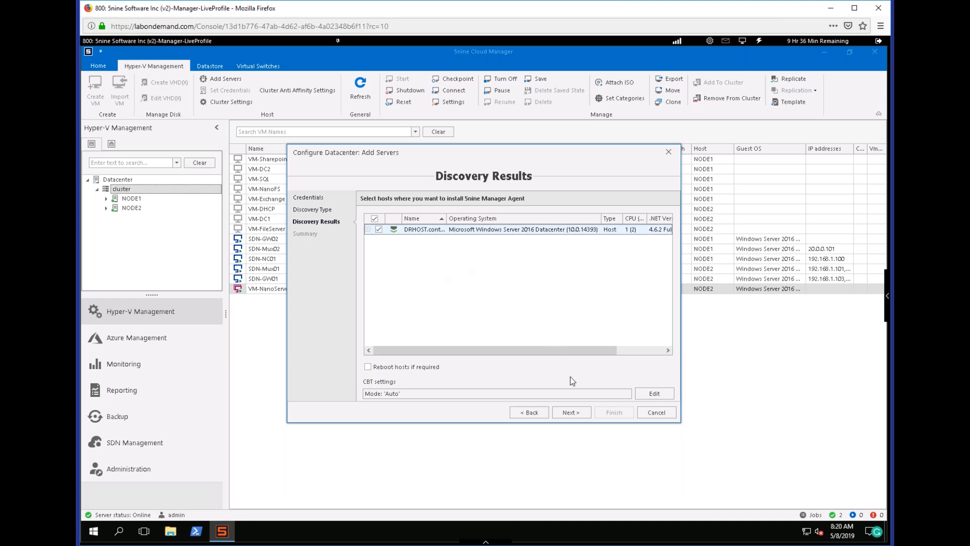
left_click(571, 412)
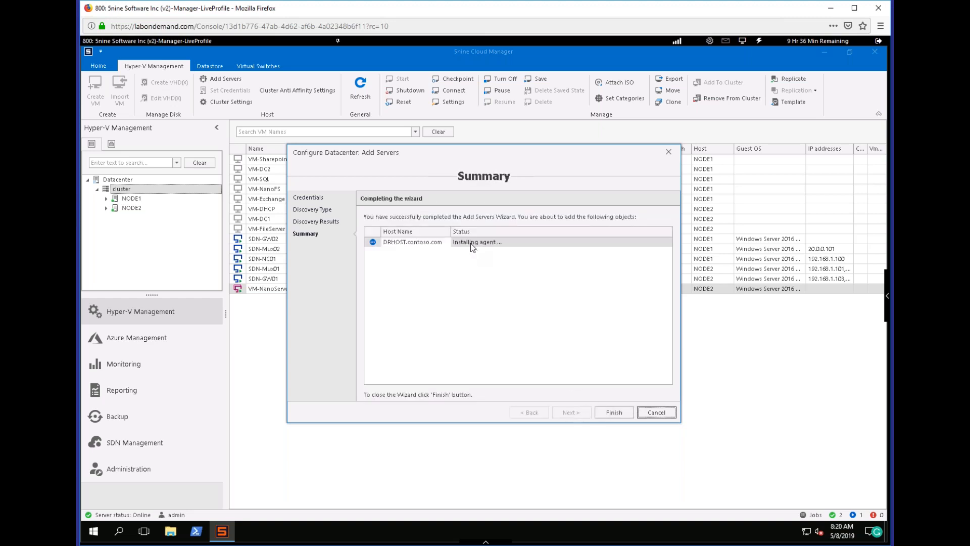
left_click(614, 412)
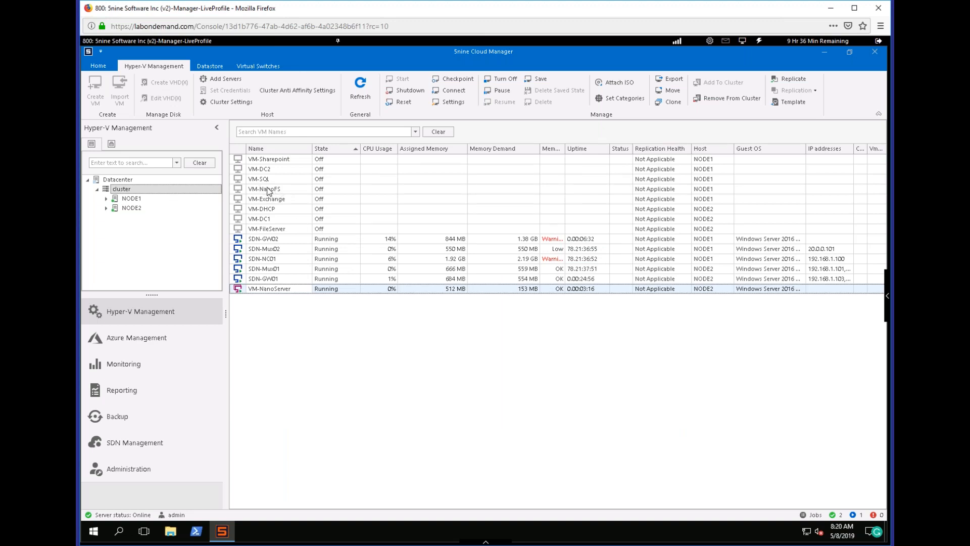
Connect to the VM-NanoServer guest console to view its screen, and close the console.
right_click(289, 292)
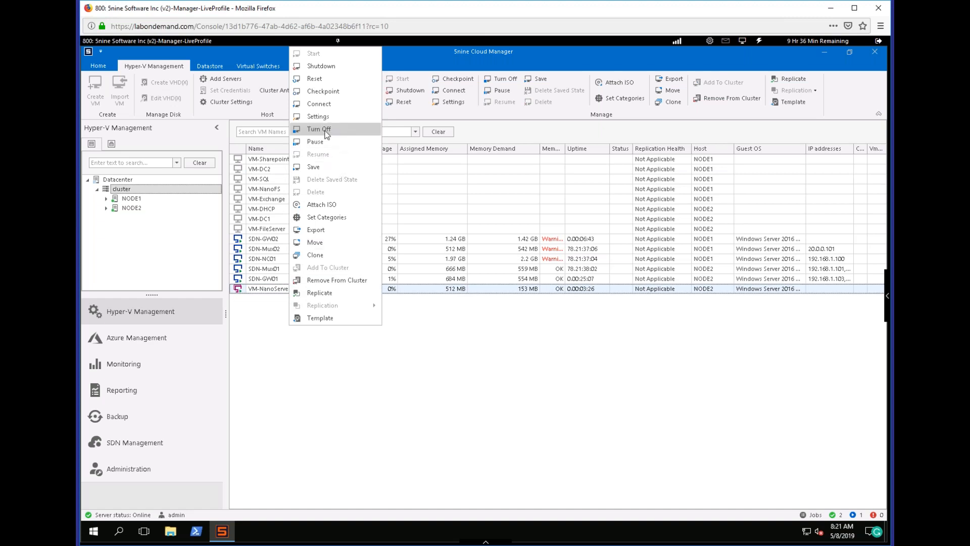
left_click(326, 105)
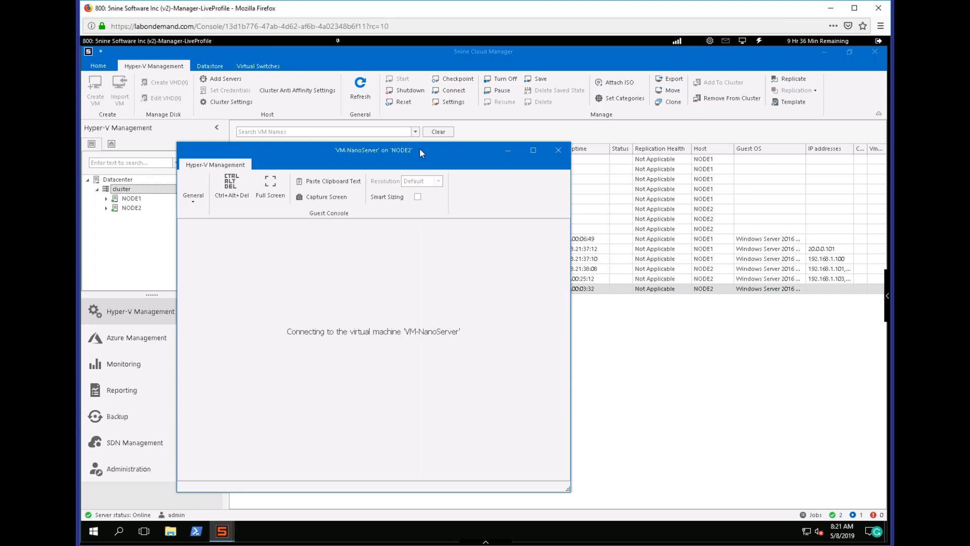
left_click_drag(419, 150, 433, 64)
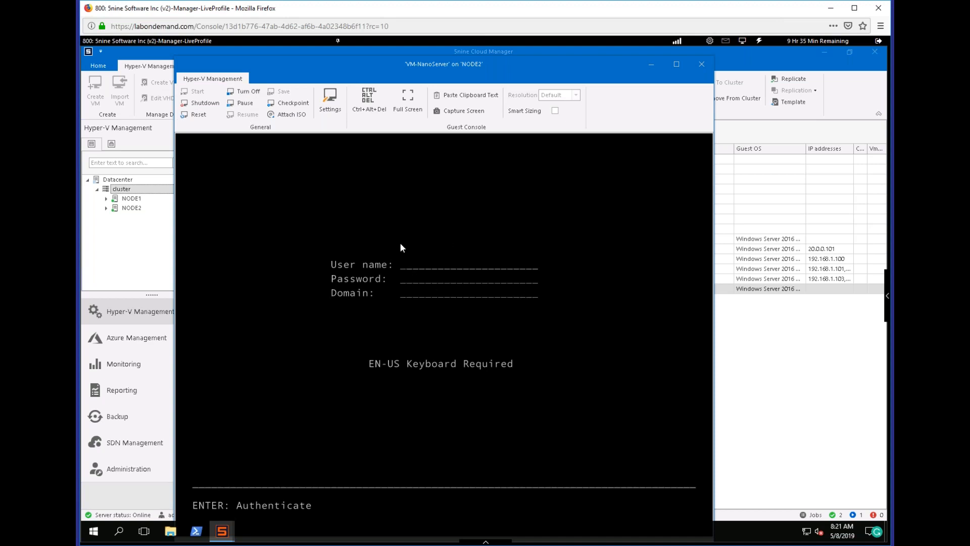
left_click(703, 63)
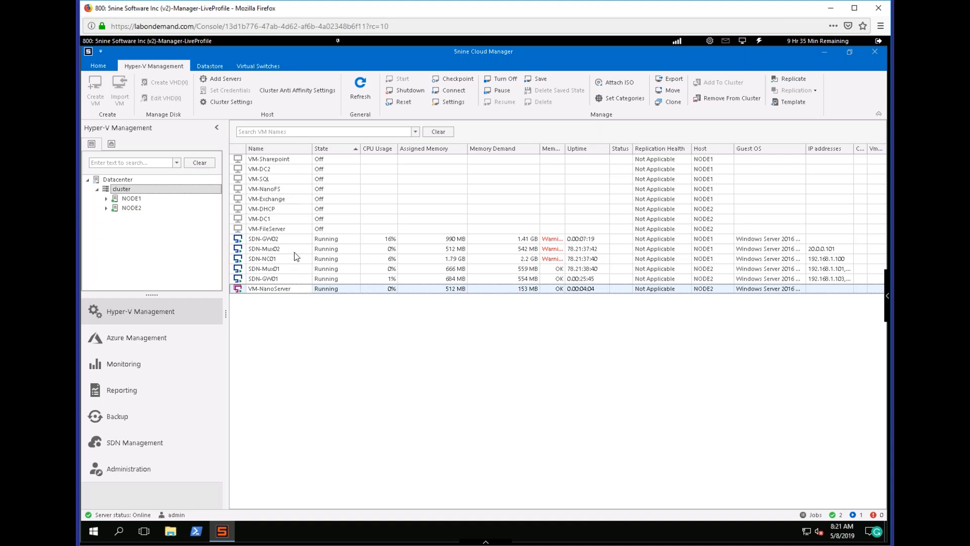
right_click(300, 291)
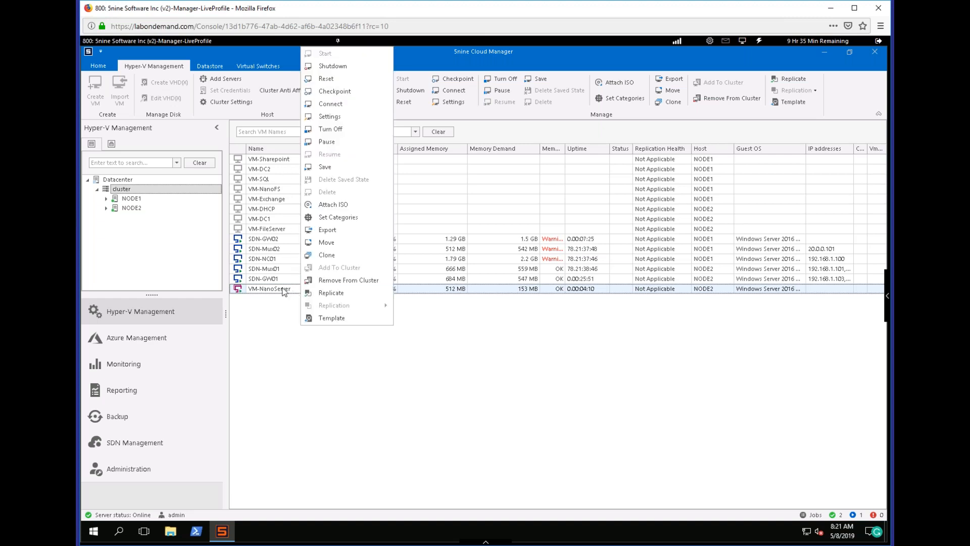
left_click(270, 286)
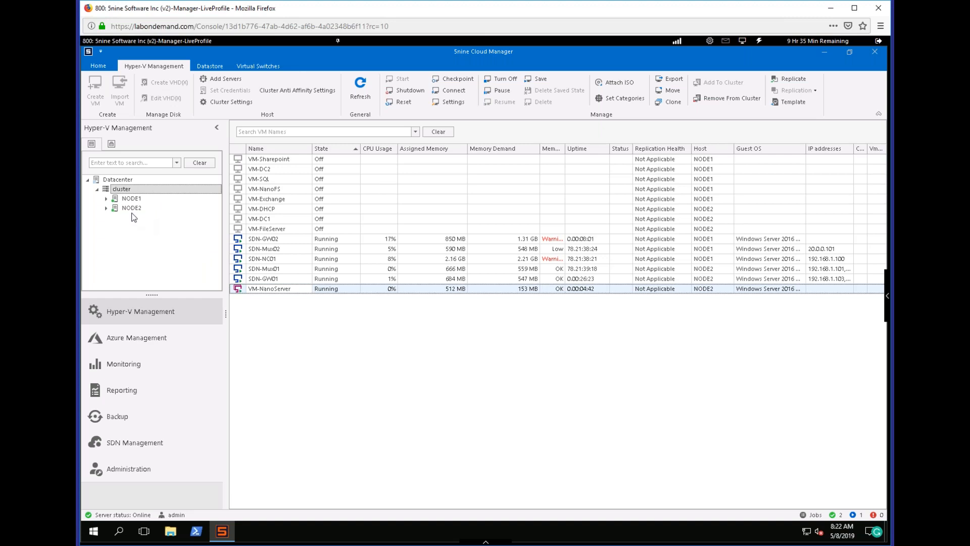
Create a new administration role named "backup user" and proceed to its permissions.
mouse_move(128, 206)
left_click(156, 472)
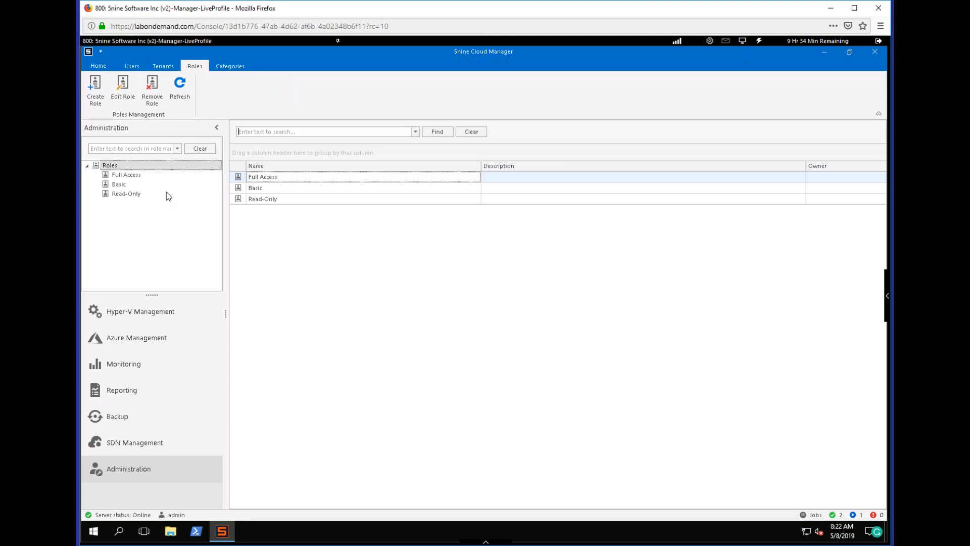
left_click(132, 66)
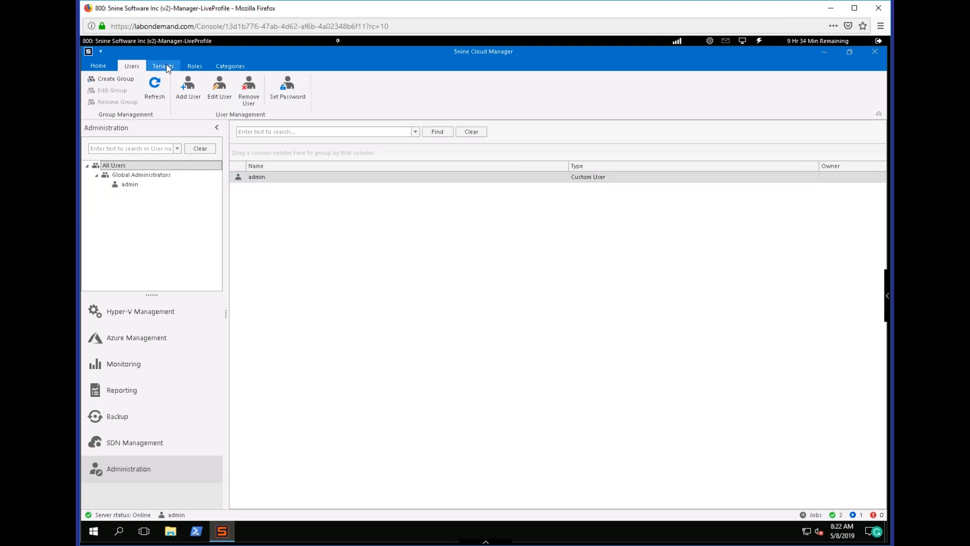
left_click(194, 66)
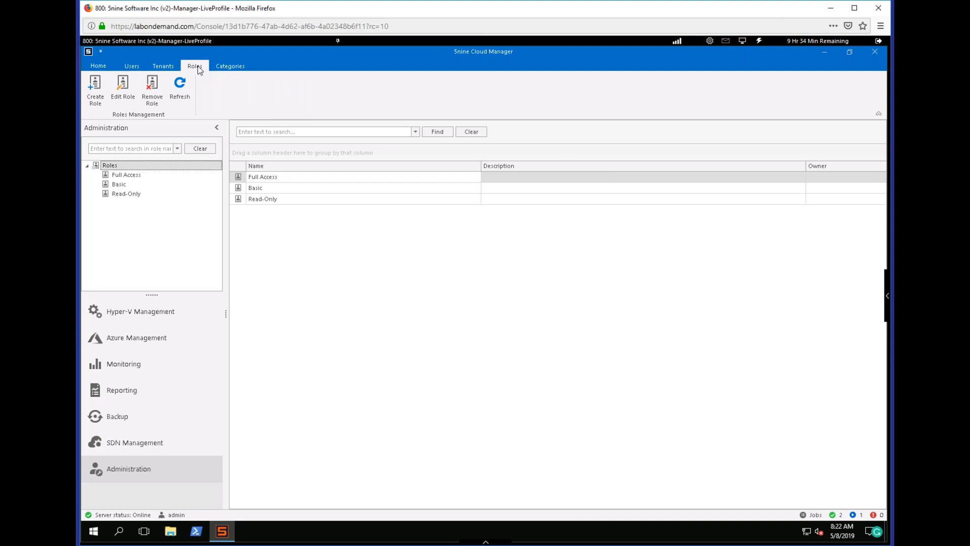
left_click(94, 89)
left_click(434, 193)
type("backup user")
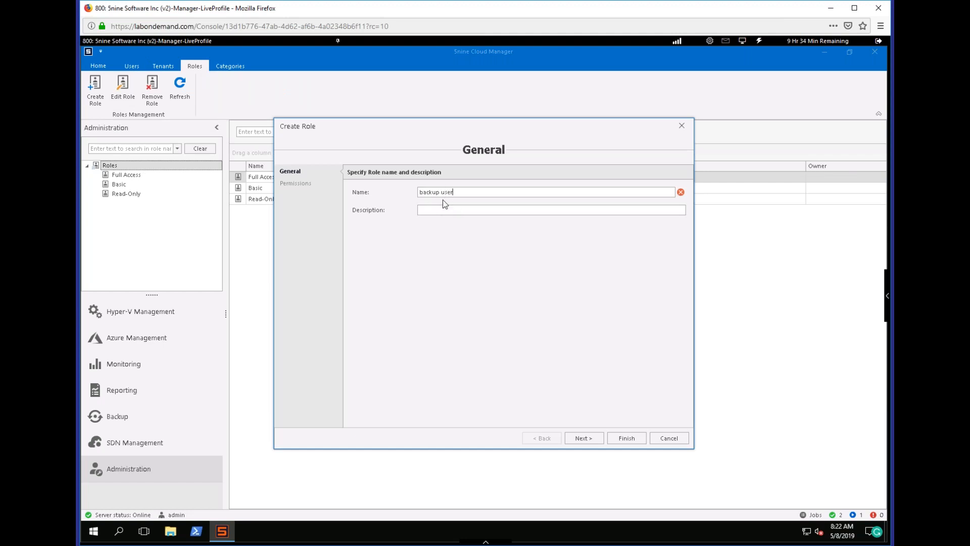
left_click(575, 438)
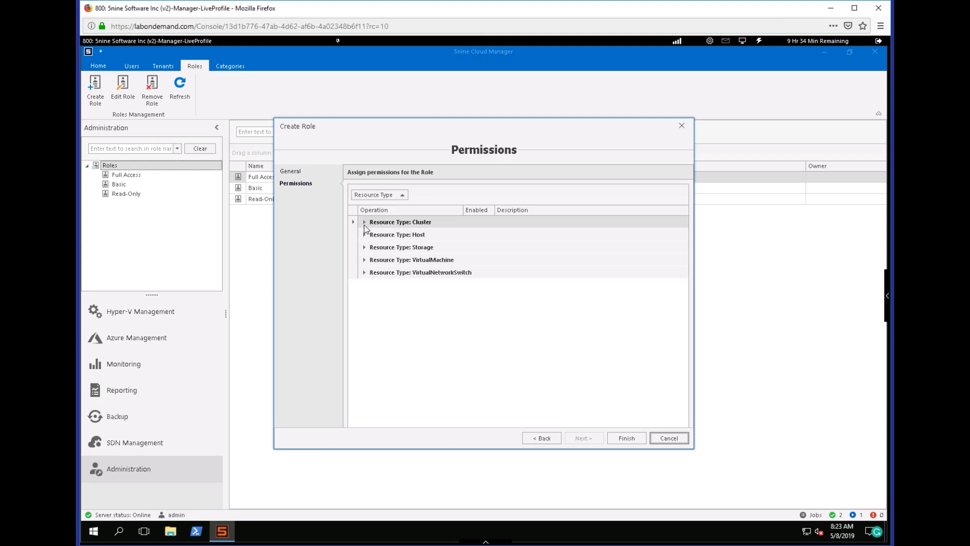
Enable the Read permission for the Cluster and Host resource types in the new role.
left_click(364, 222)
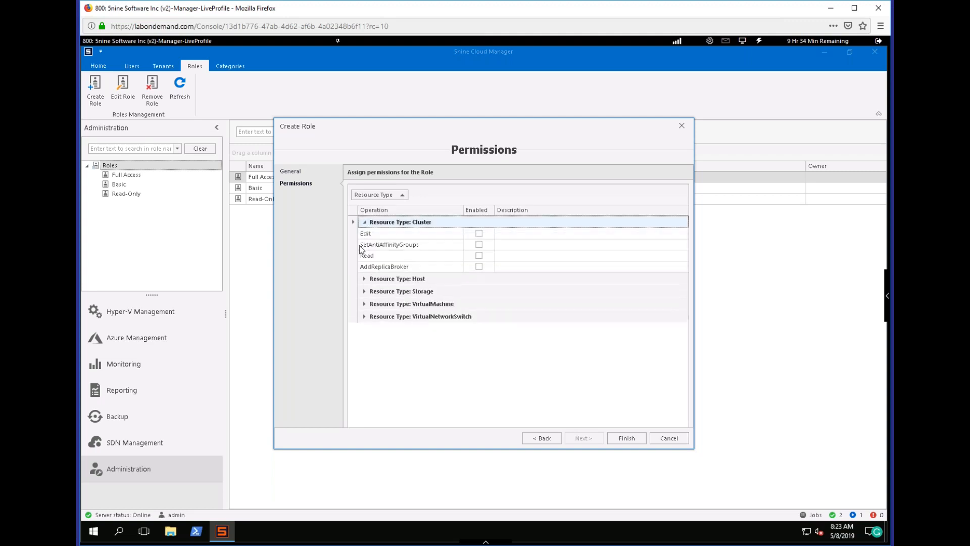
left_click(364, 279)
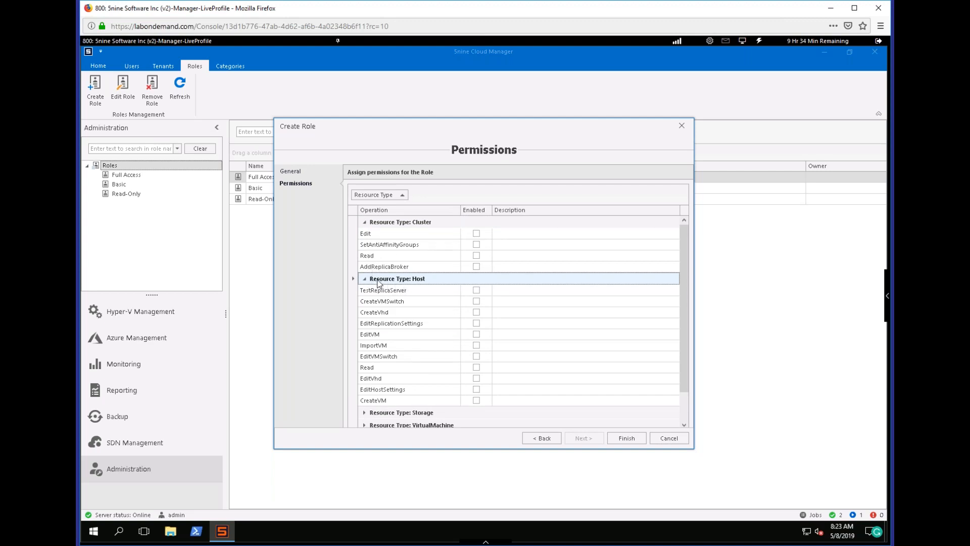
left_click(476, 255)
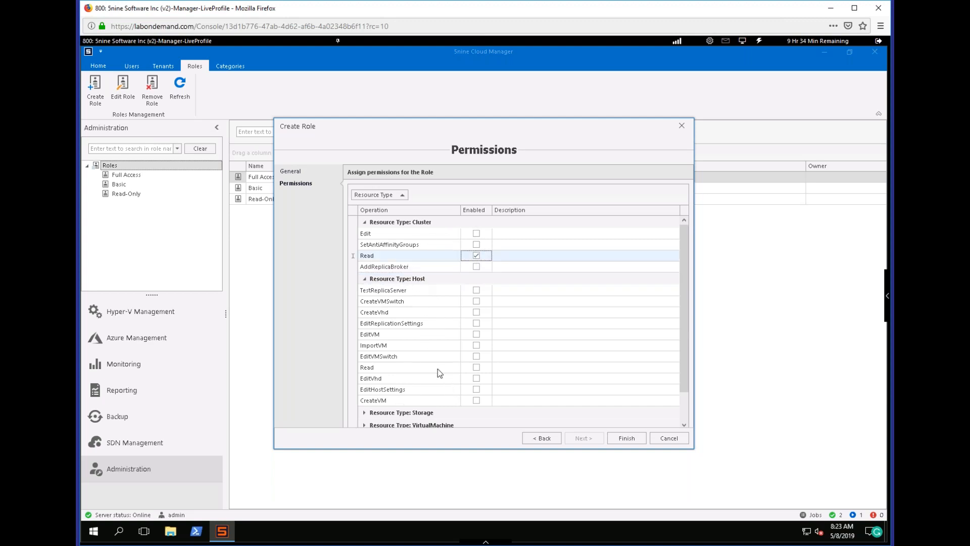
left_click(476, 367)
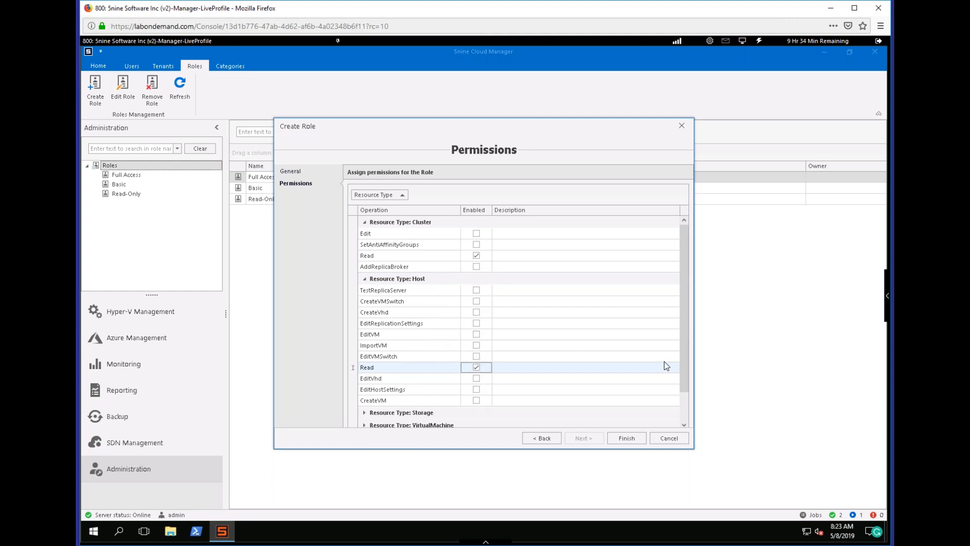
Enable the Read permission for the Storage resource type in the new role.
scroll(684, 348, "down", 2)
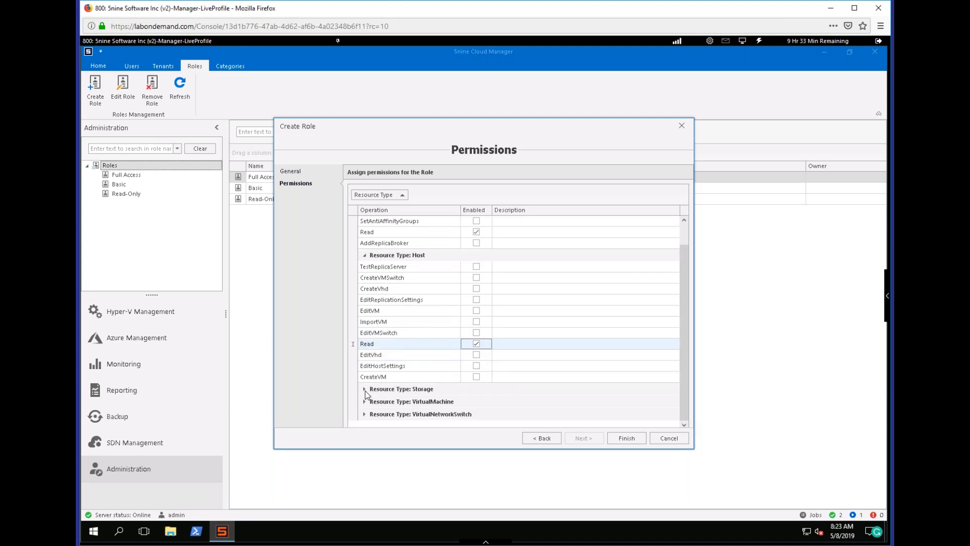
left_click(364, 389)
scroll(373, 393, "down", 2)
left_click(477, 355)
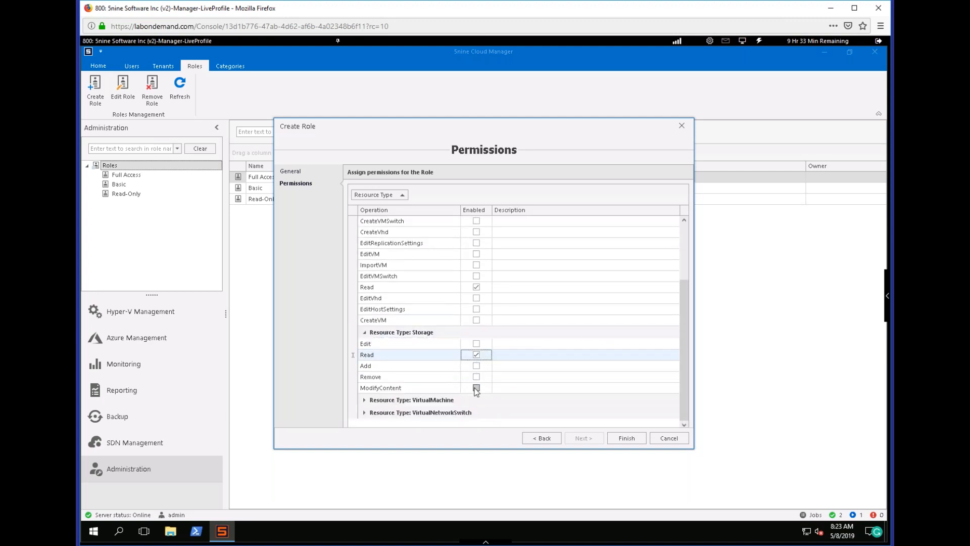
Enable the Read, Replicate, Connect, Backup and AddToCluster permissions for the VirtualMachine resource type.
left_click(365, 400)
scroll(385, 404, "down", 5)
scroll(385, 404, "down", 2)
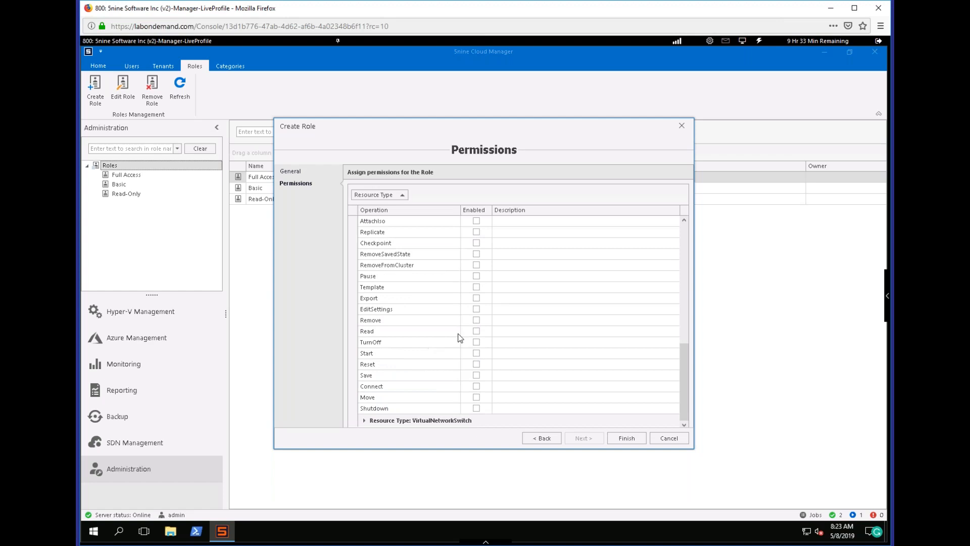
left_click(476, 331)
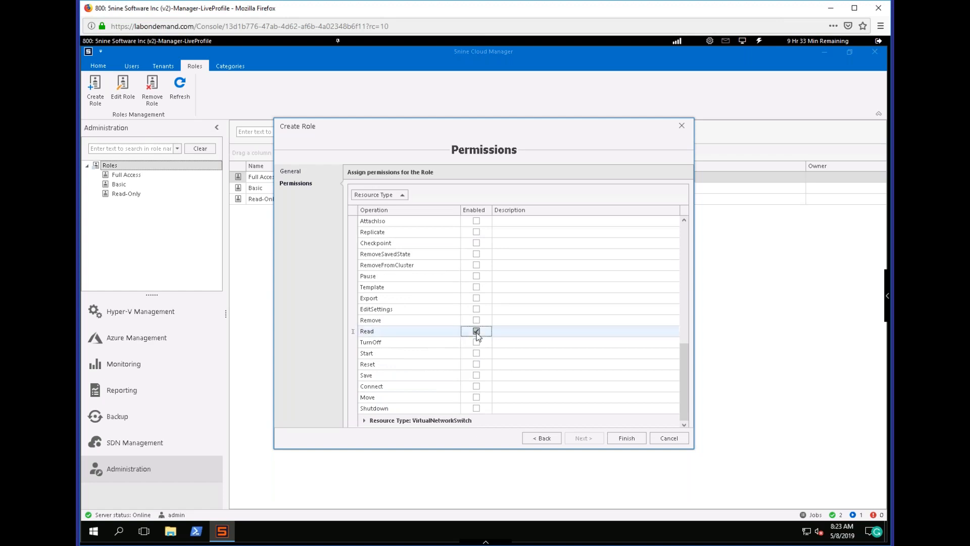
left_click(477, 232)
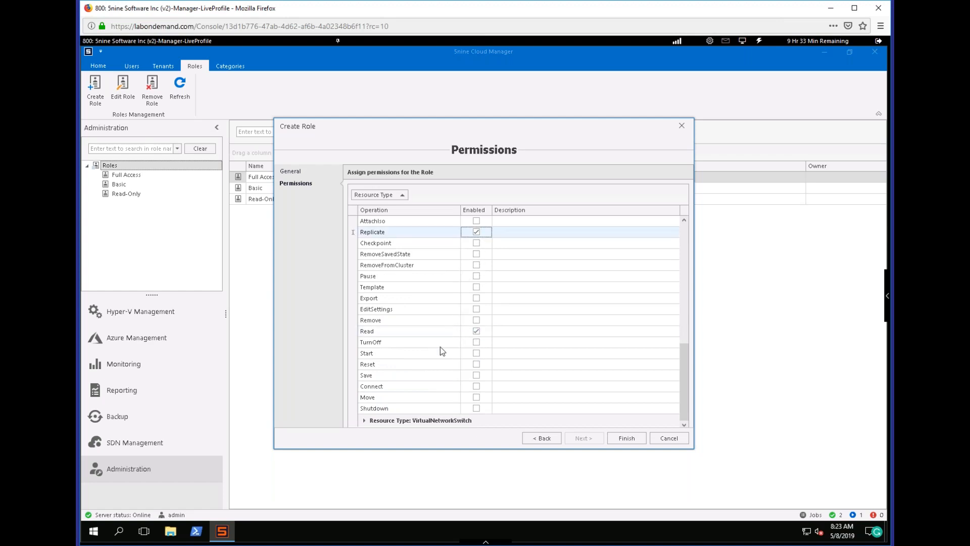
left_click(477, 386)
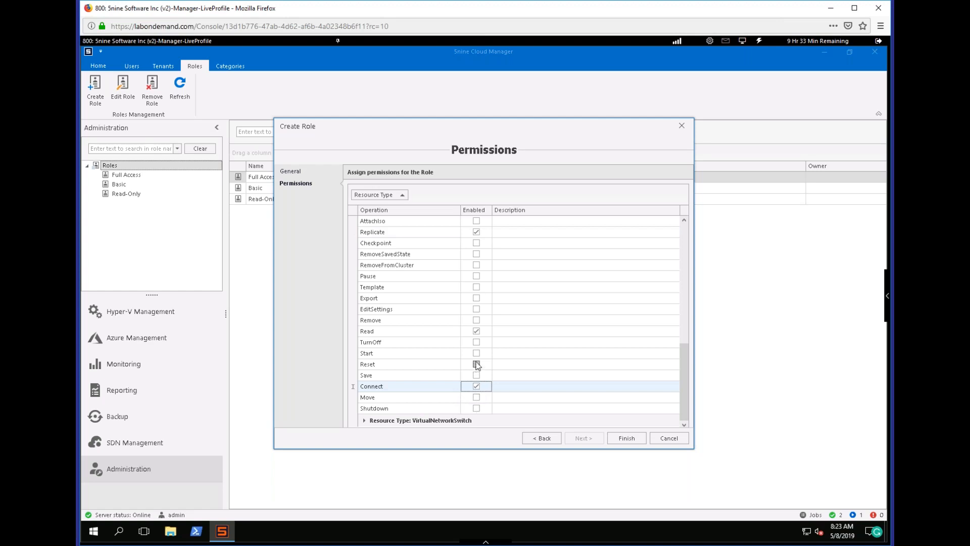
left_click_drag(686, 370, 688, 324)
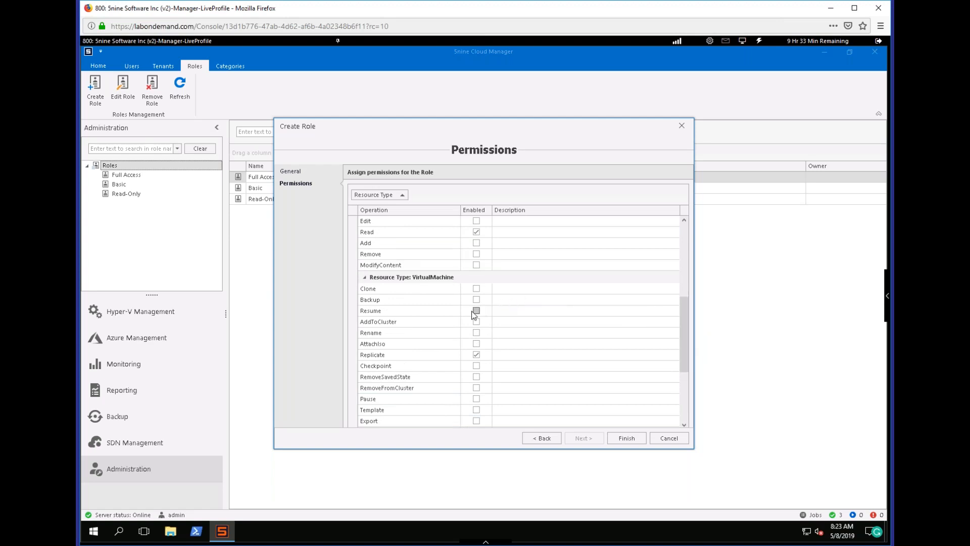
left_click(475, 303)
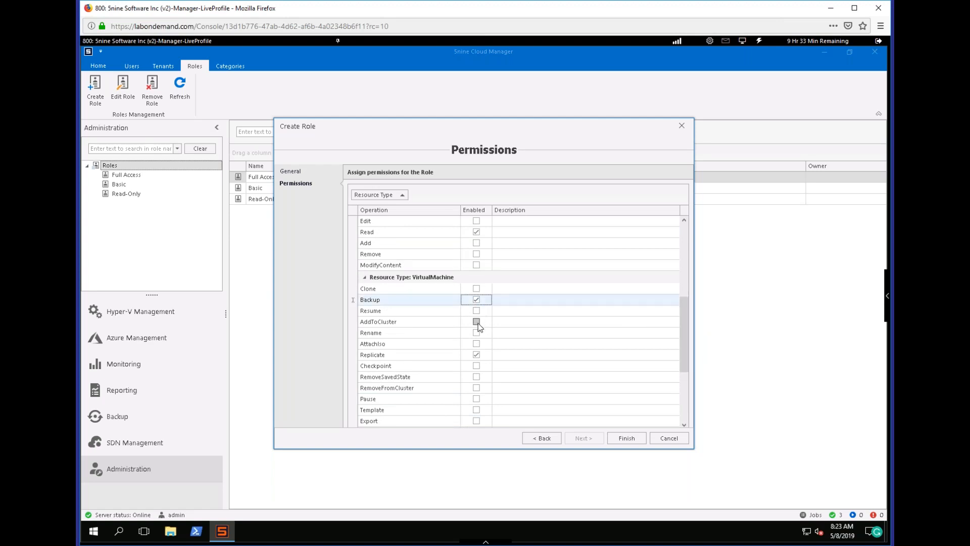
left_click(476, 322)
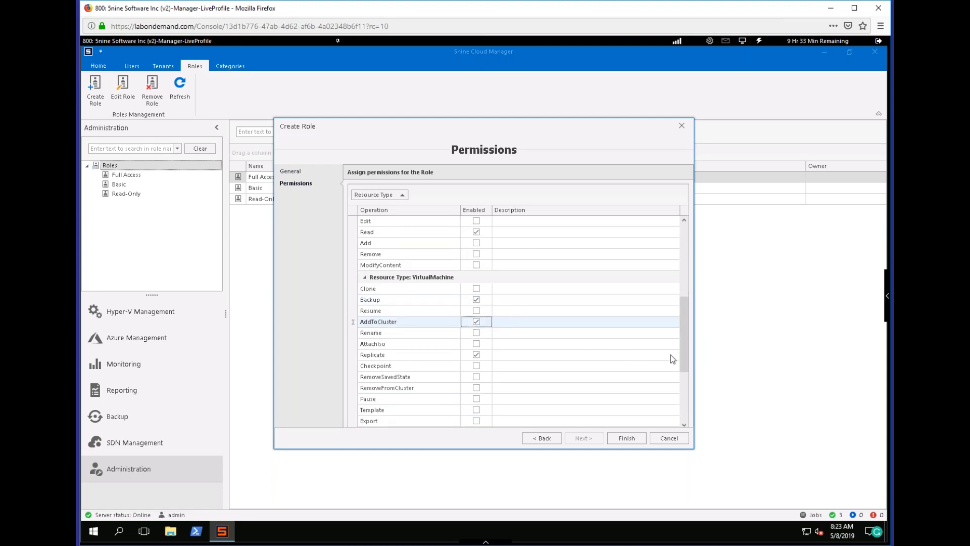
Enable the Read permission for the VirtualNetworkSwitch resource type and finish creating the role.
left_click_drag(687, 350, 674, 423)
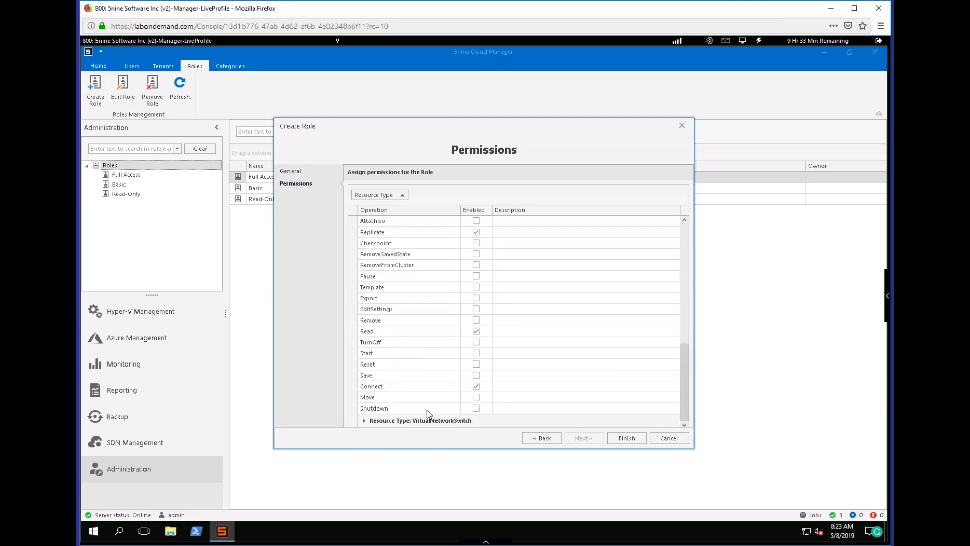
left_click(365, 420)
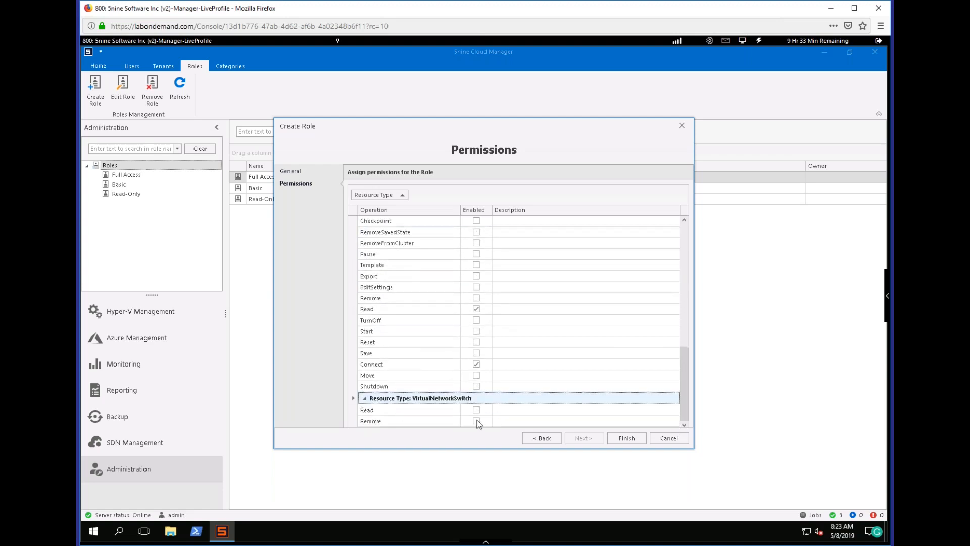
left_click(477, 409)
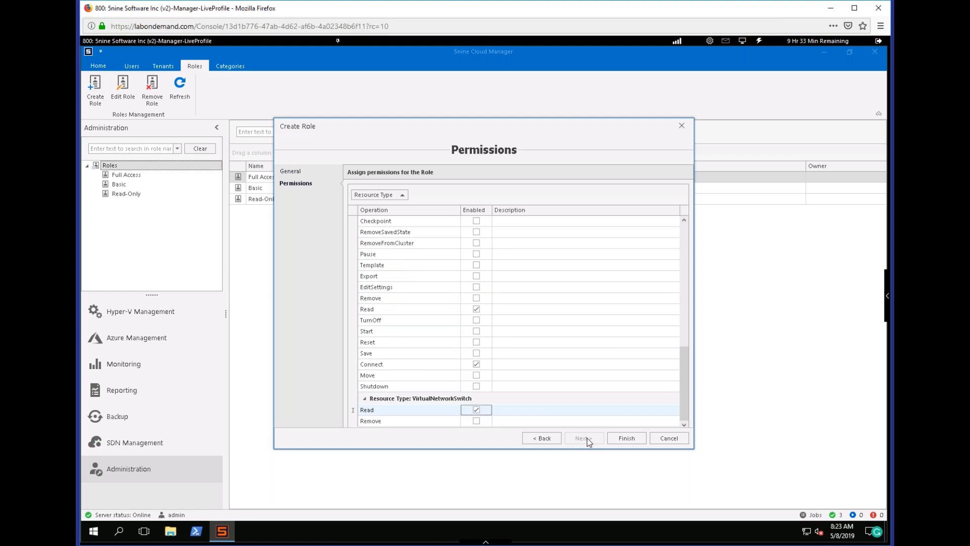
left_click(622, 438)
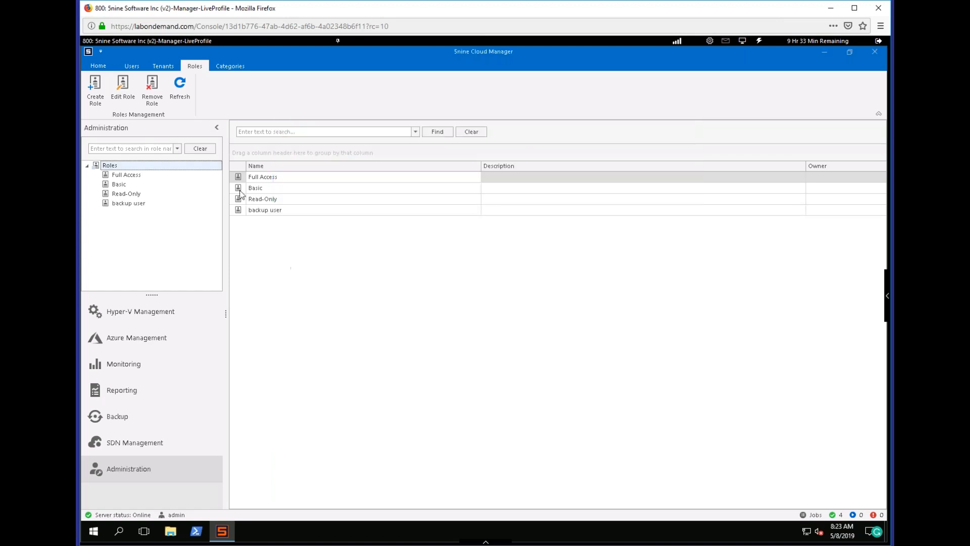
Start adding a custom user, enter the user name, password and password confirmation, and proceed to the resources and roles.
left_click(132, 67)
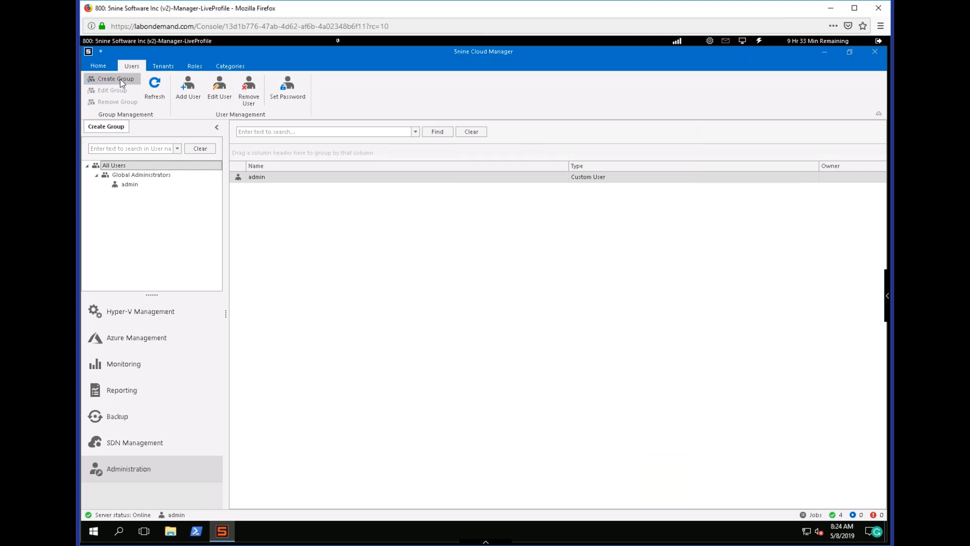
left_click(184, 103)
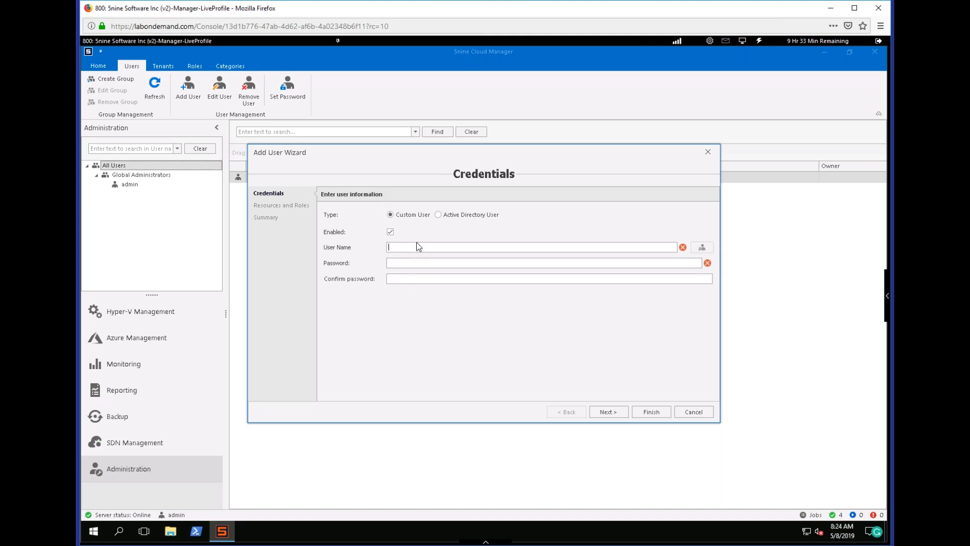
left_click(407, 263)
type("****")
left_click(404, 280)
type("****")
left_click(604, 413)
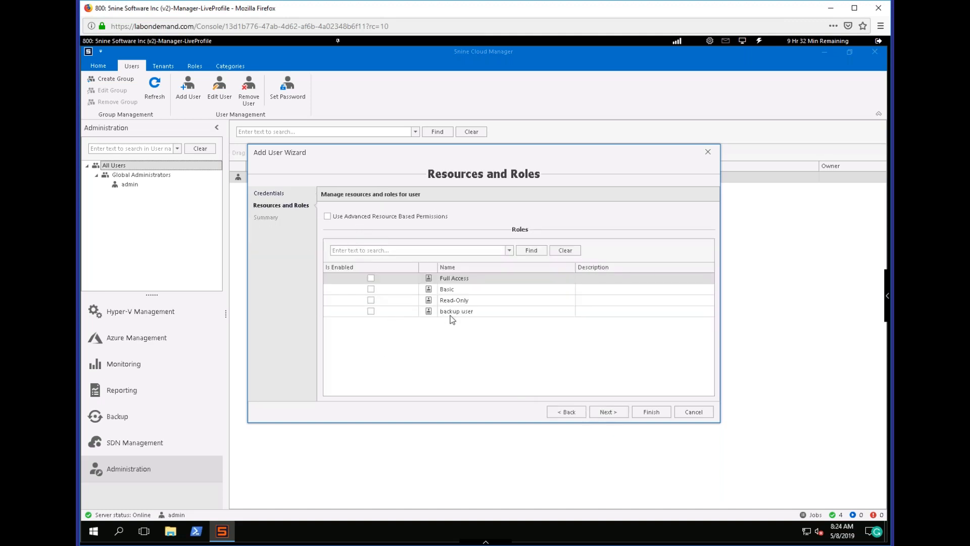
Try out advanced resource-based permissions by selecting individual virtual machines and hosts, and turn the option back off.
left_click(371, 311)
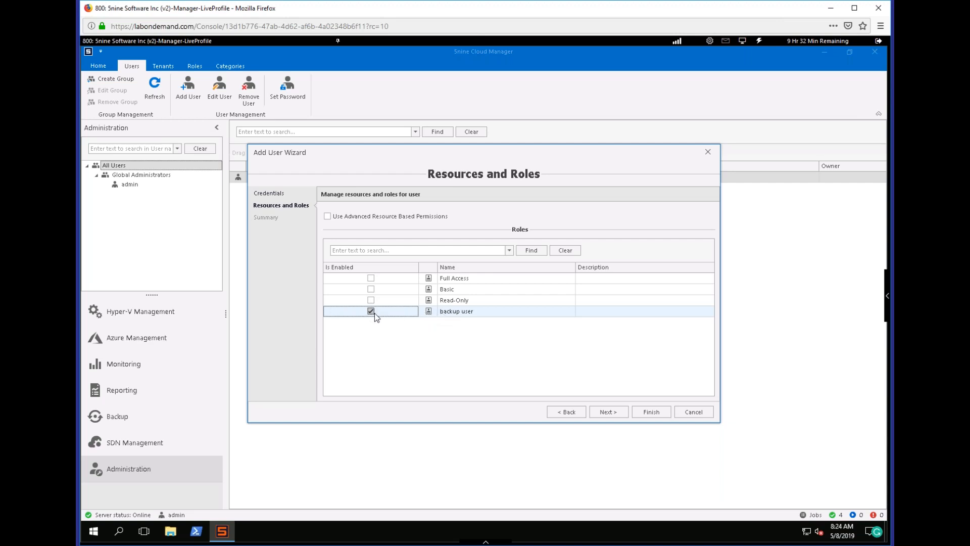
left_click(328, 216)
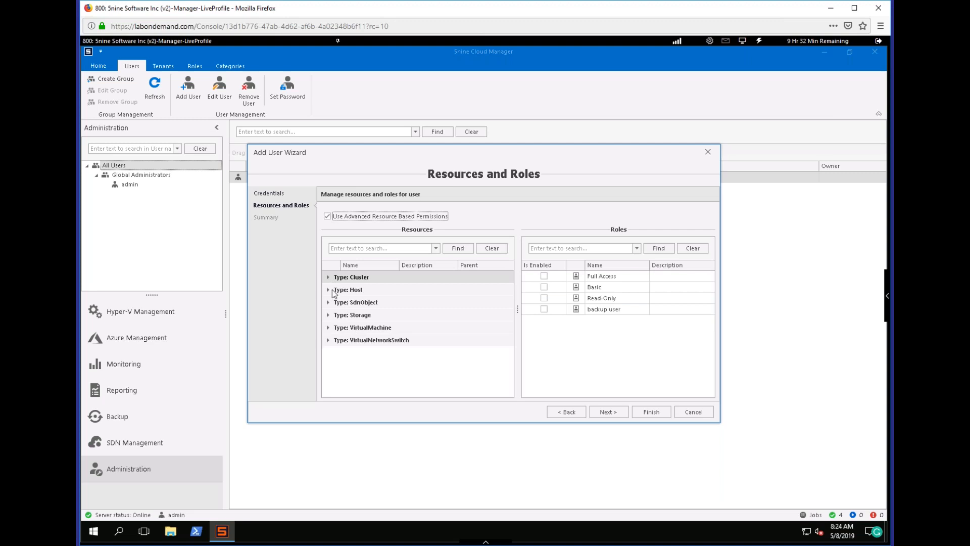
left_click(327, 216)
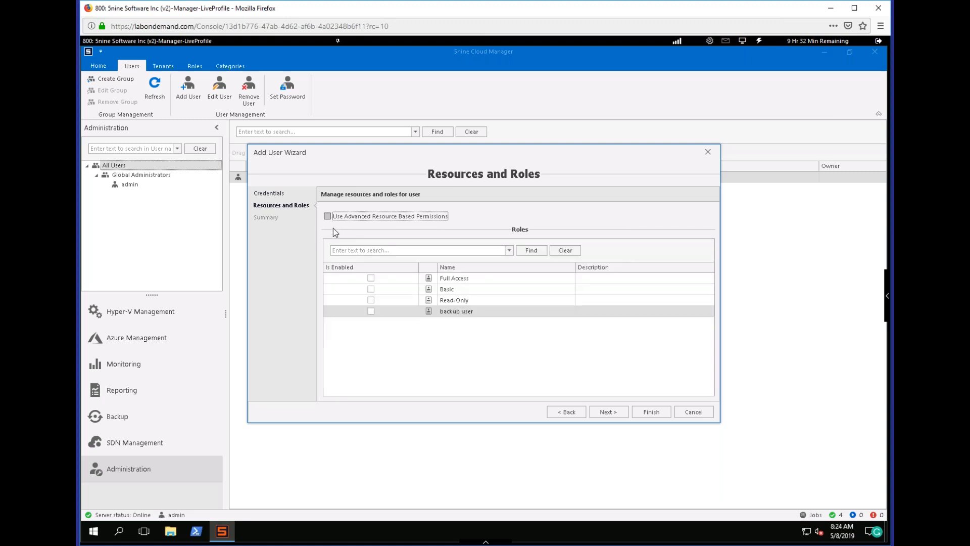
left_click(328, 218)
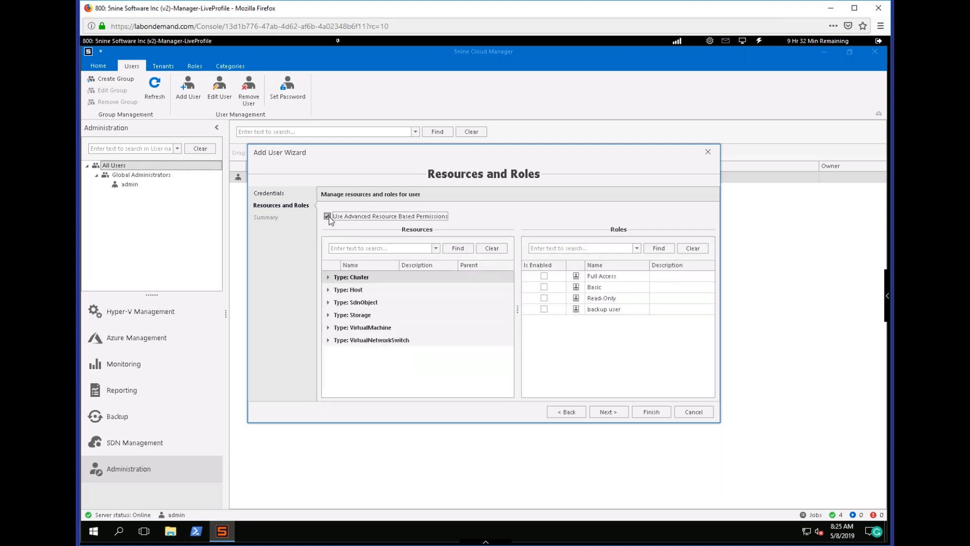
left_click(329, 329)
left_click(353, 322)
left_click(355, 355, "ctrl")
left_click(351, 387, "ctrl")
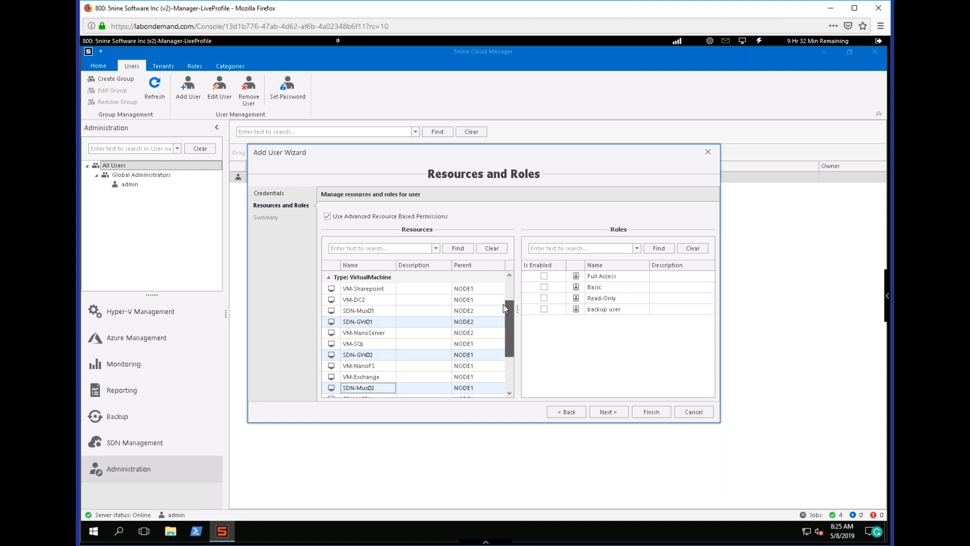
scroll(509, 331, "up", 3)
left_click(328, 289)
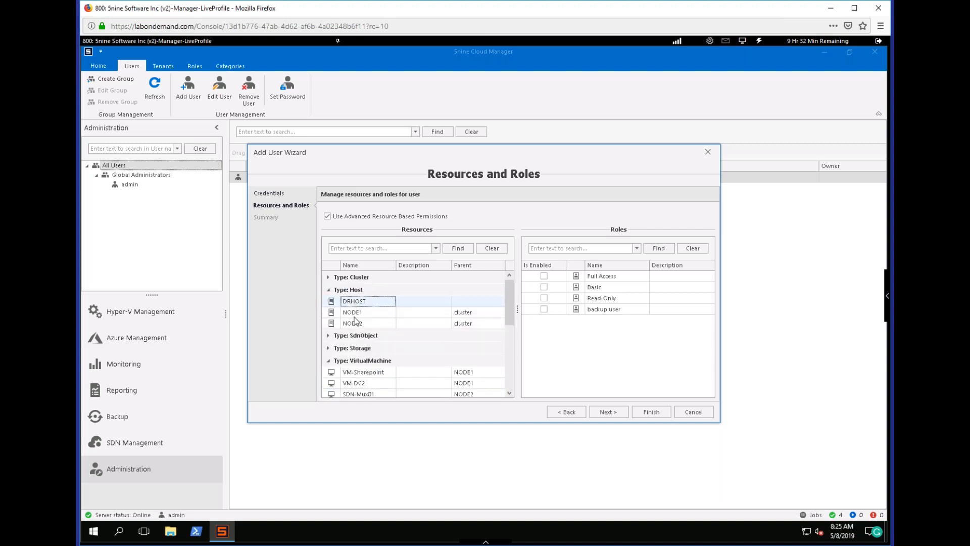
left_click(357, 323)
left_click(329, 290)
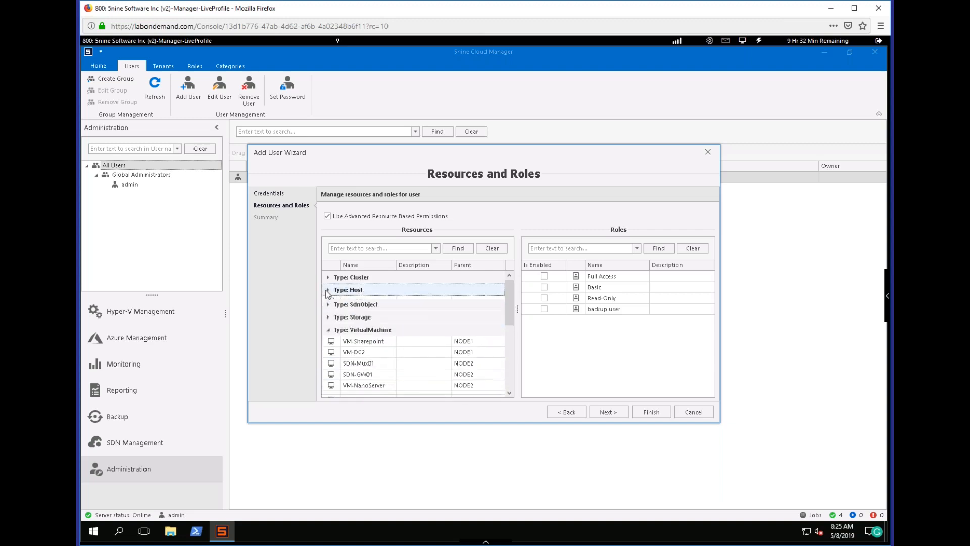
left_click(329, 328)
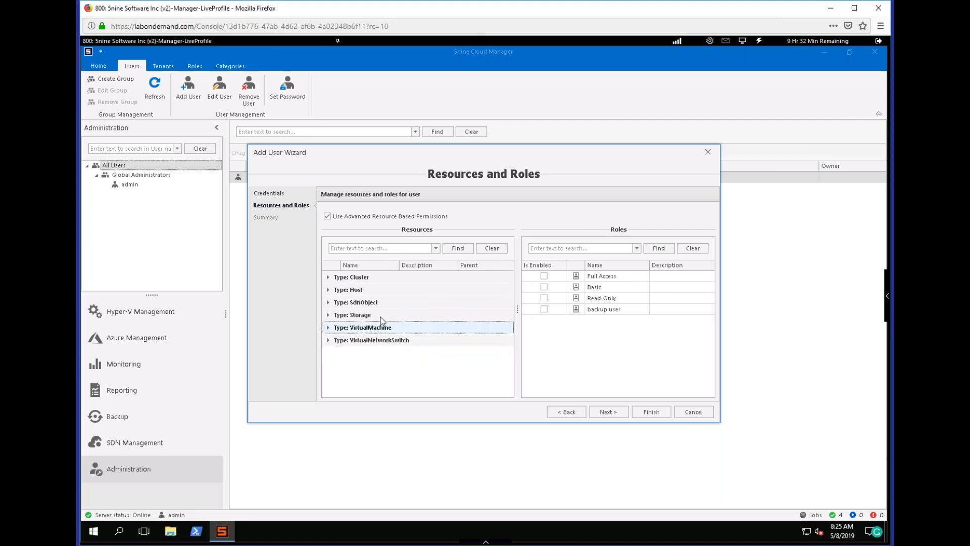
left_click(334, 216)
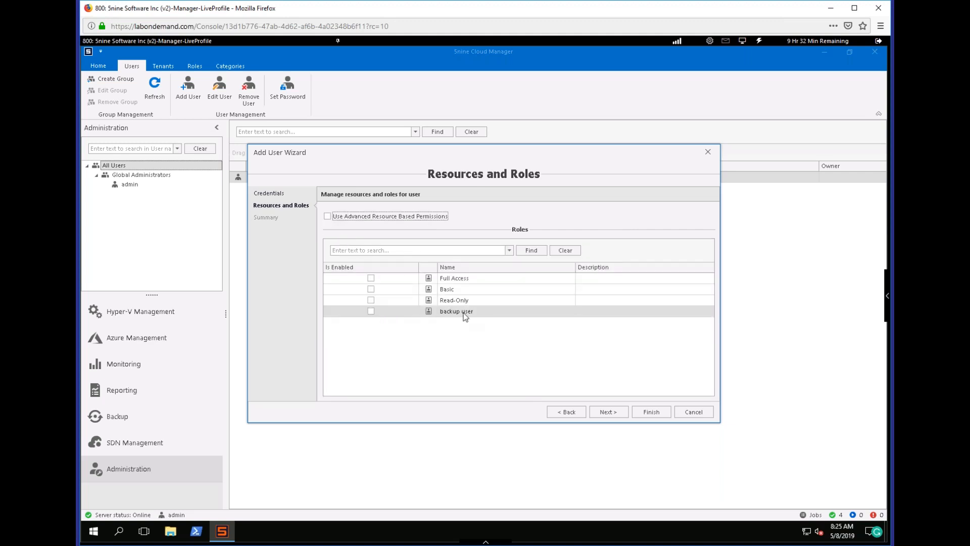
Assign the "backup user" role to the new user and finish creating the account.
left_click(370, 311)
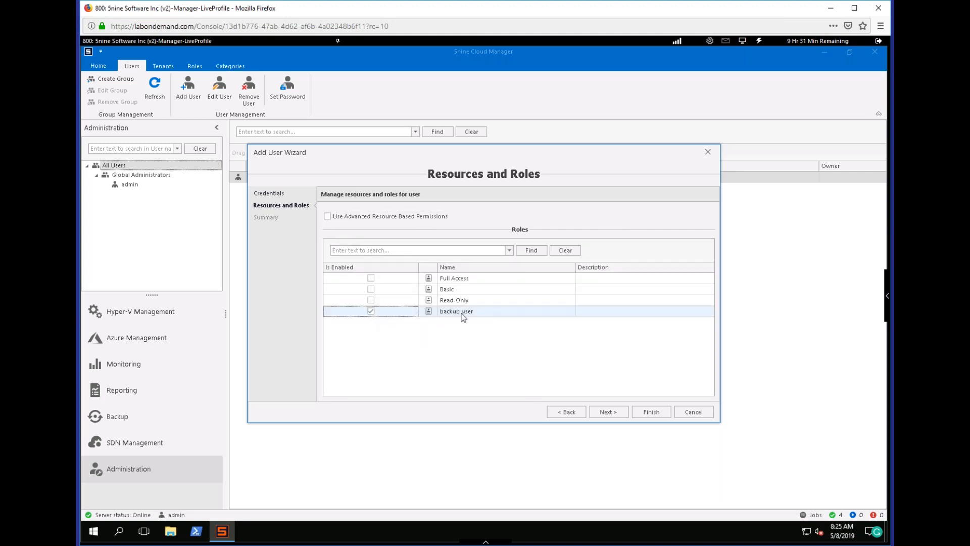
left_click(615, 413)
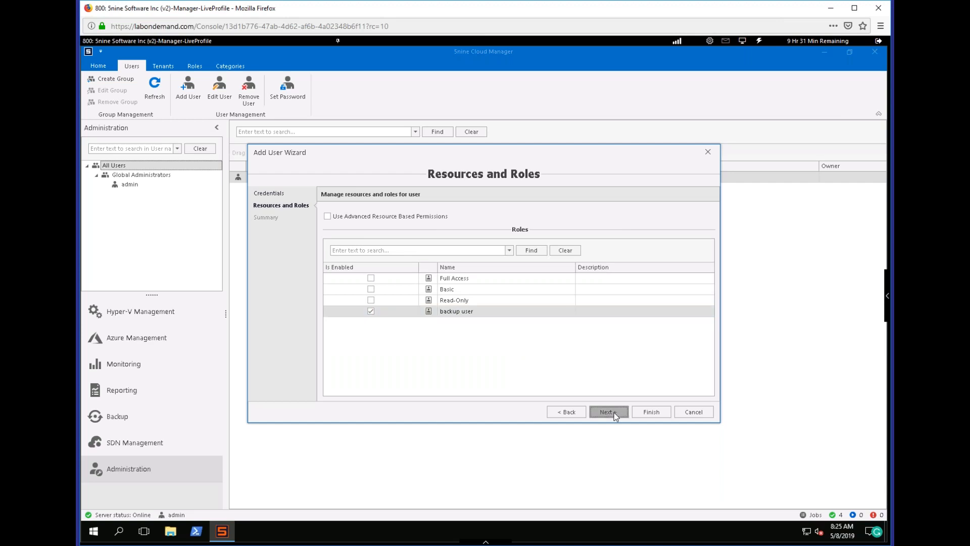
left_click(649, 412)
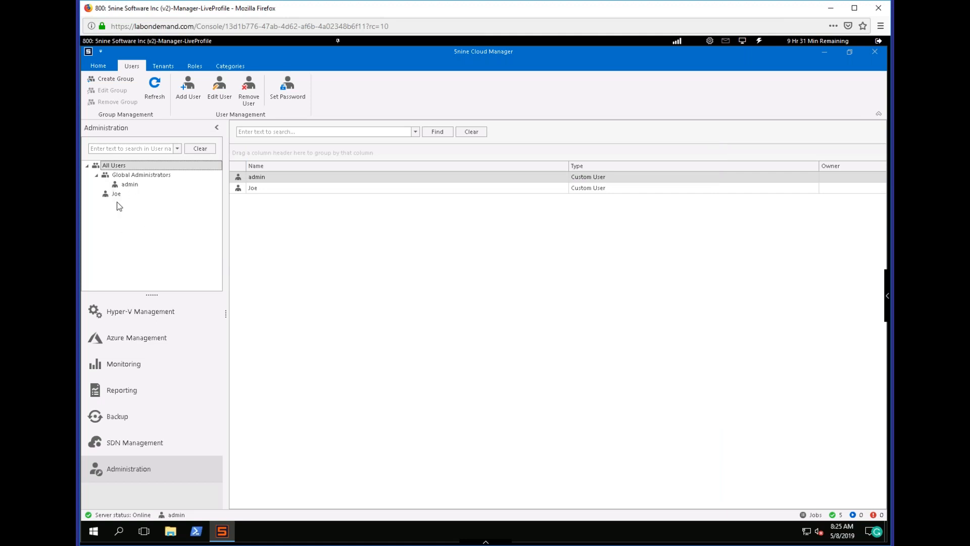
Go to Hyper-V management and open the replication settings of the host DRHOST.
left_click(169, 314)
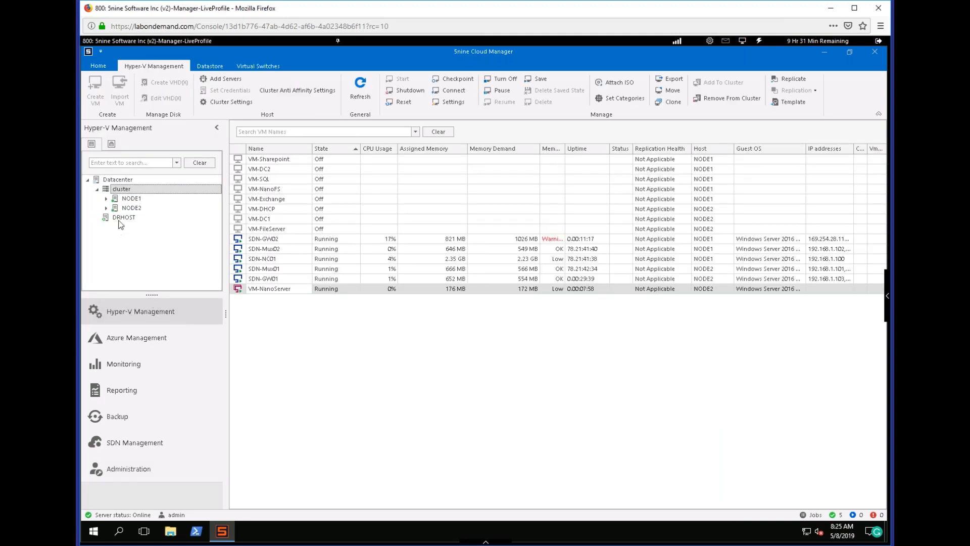
mouse_move(126, 223)
right_click(122, 218)
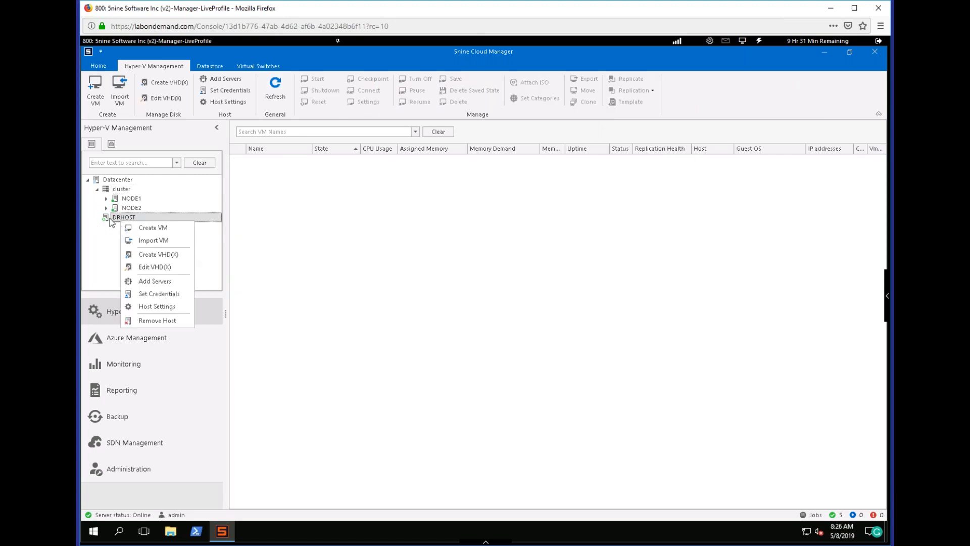
left_click(160, 306)
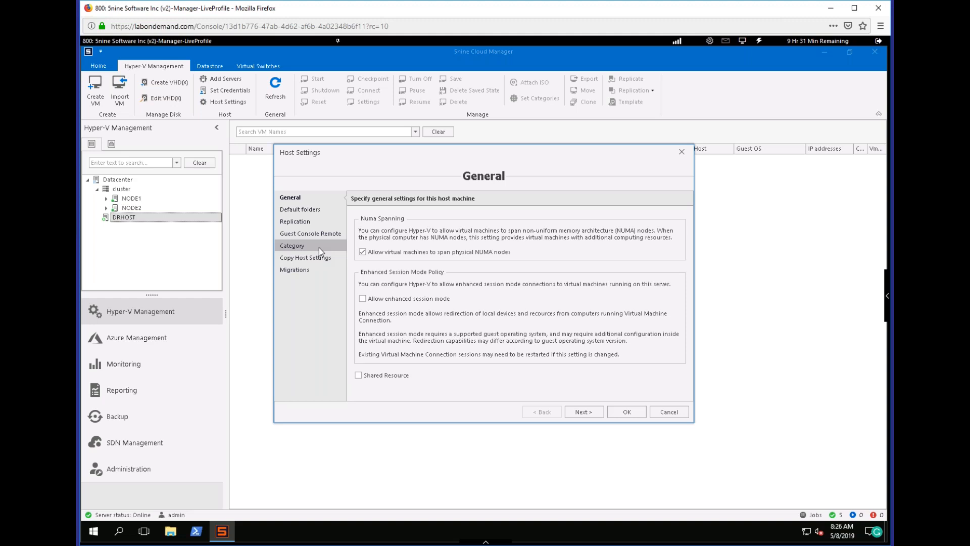
left_click(300, 226)
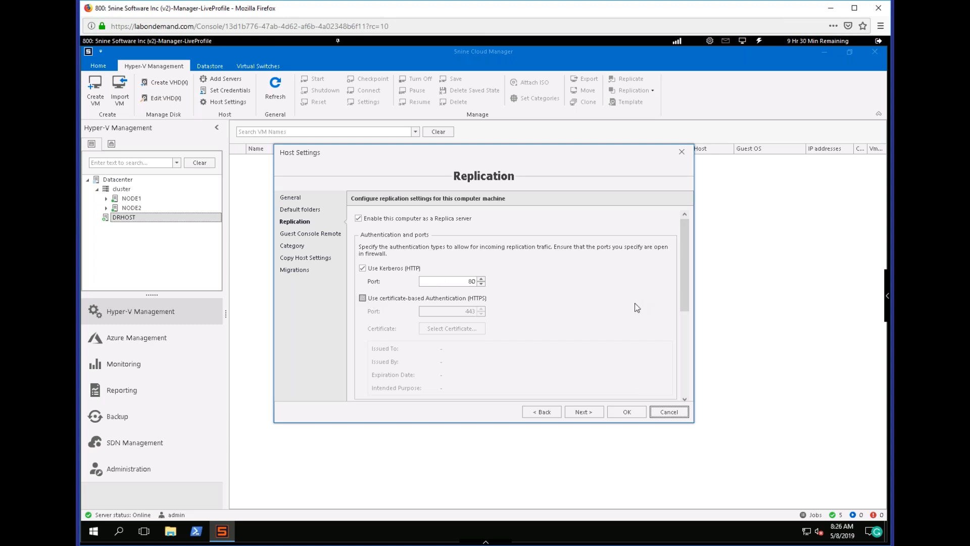
Review DRHOST's replica server authentication, authorization and datastore settings, and close the host settings without saving.
left_click_drag(686, 274, 685, 373)
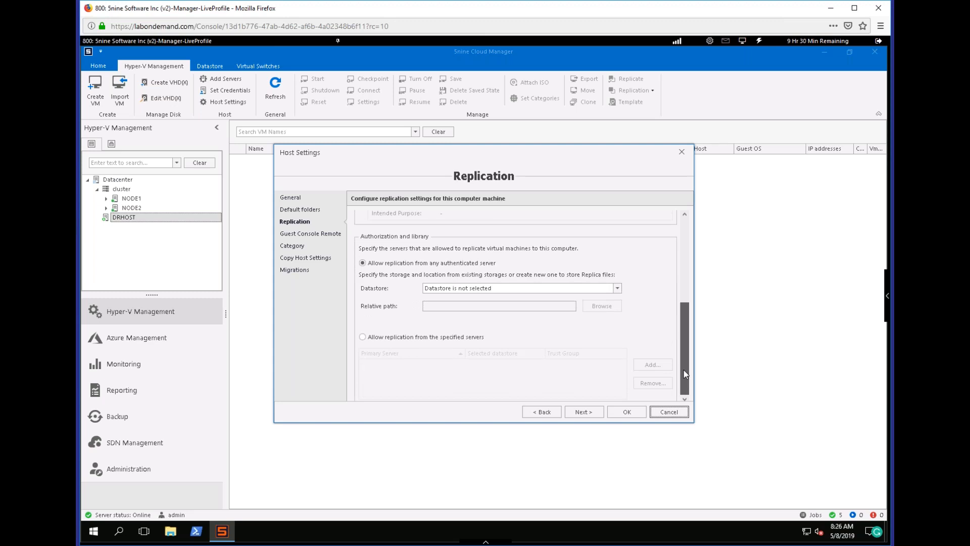
scroll(451, 345, "up", 3)
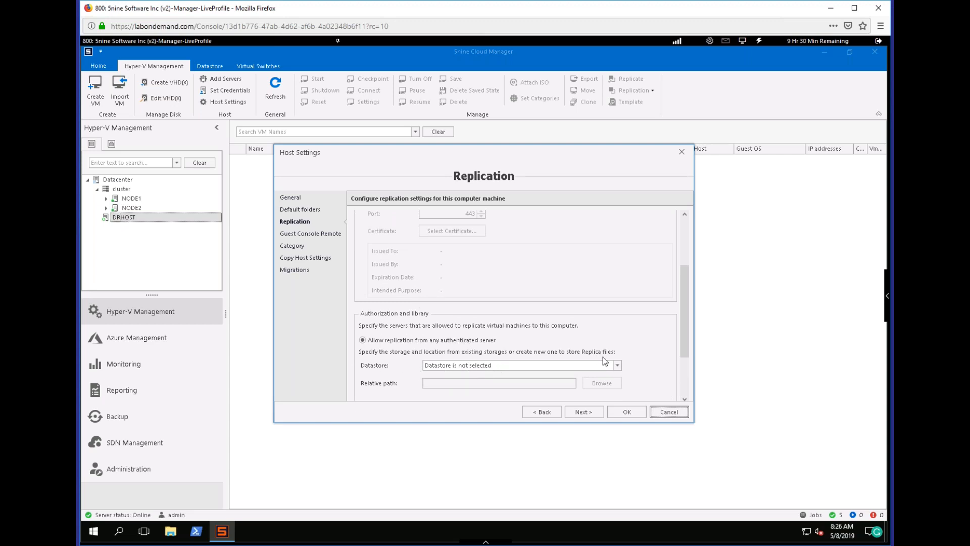
left_click(617, 365)
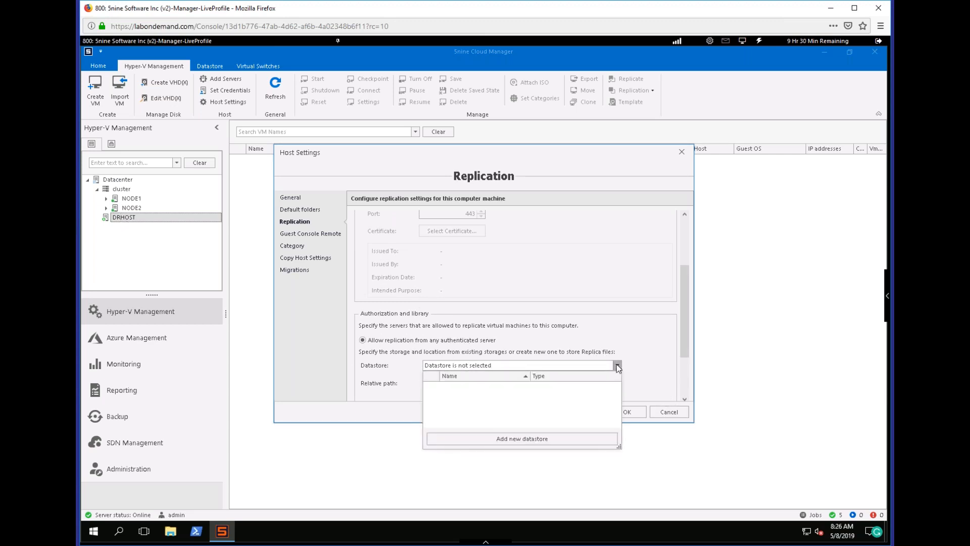
left_click(617, 354)
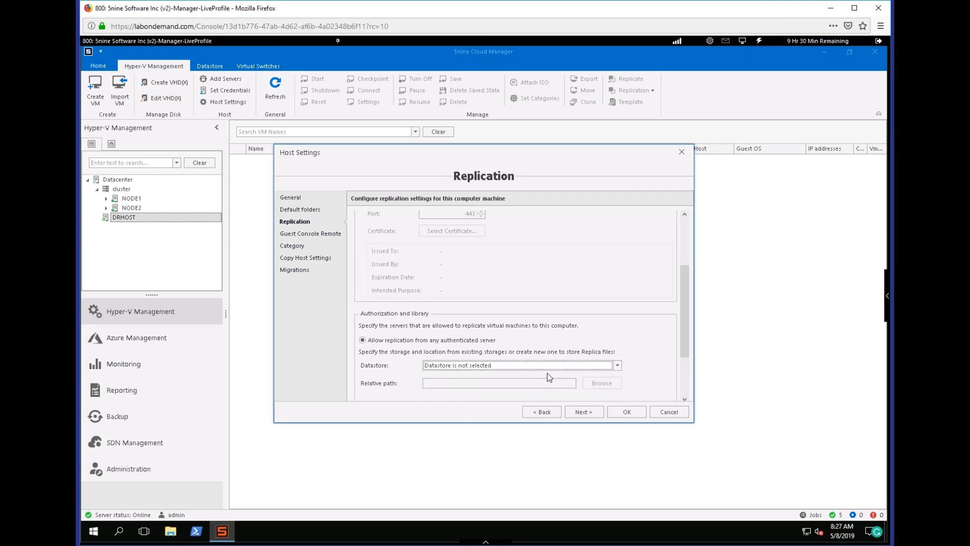
left_click_drag(687, 340, 684, 295)
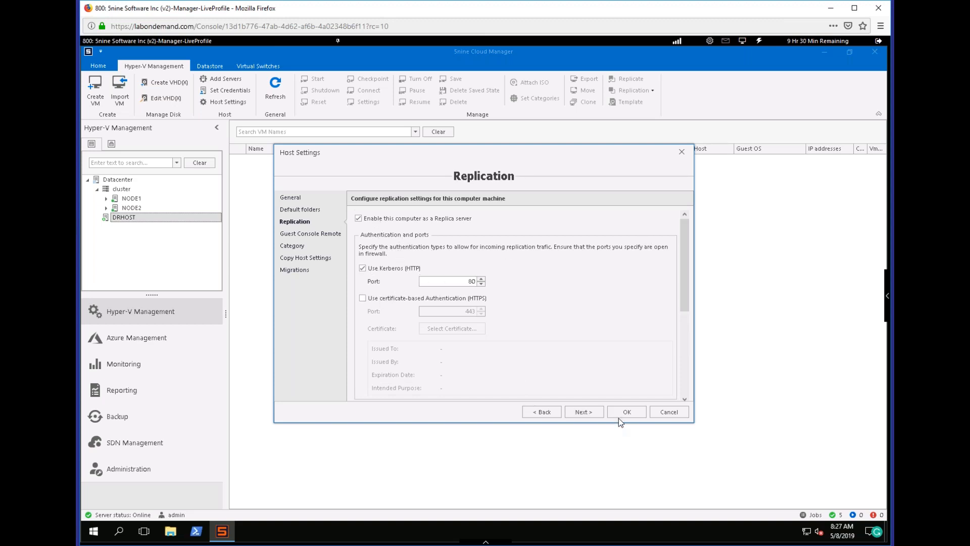
left_click(669, 412)
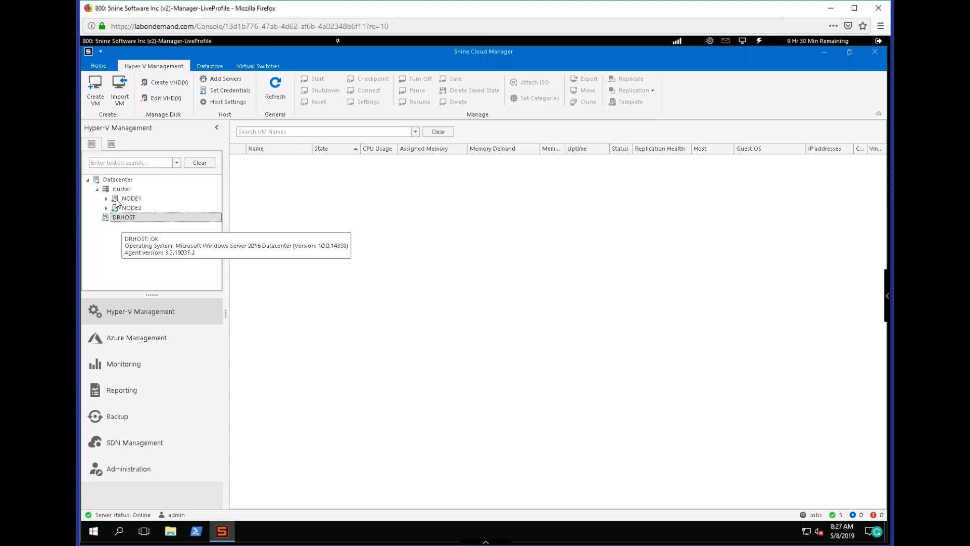
Start replicating VM-NanoServer from the cluster to DRHOST over Kerberos (HTTP) with compression, and proceed to the virtual hard disk selection.
mouse_move(130, 209)
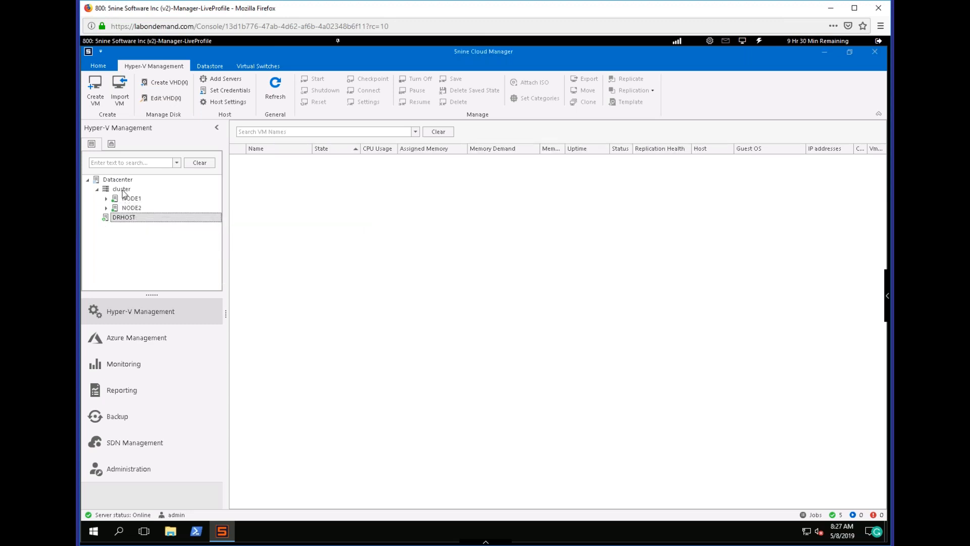
left_click(121, 189)
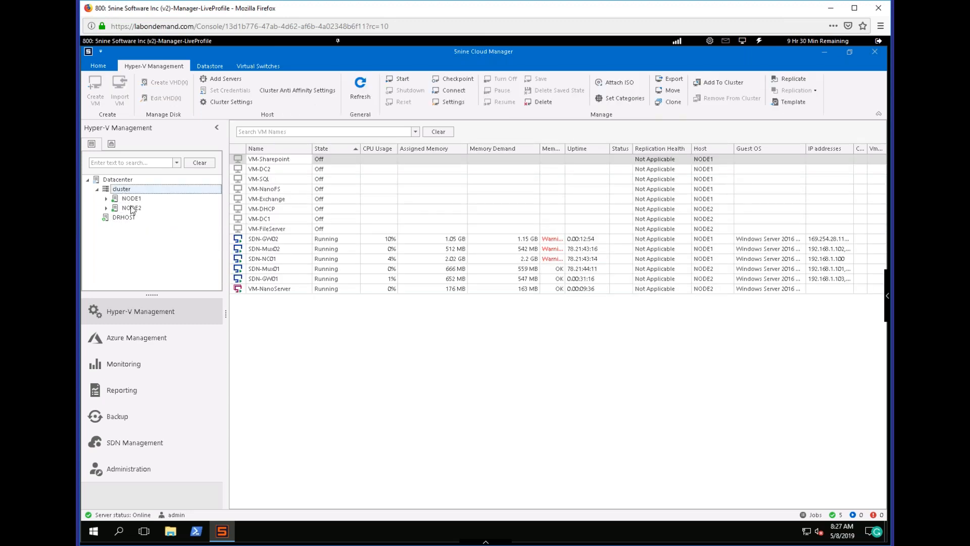
right_click(275, 291)
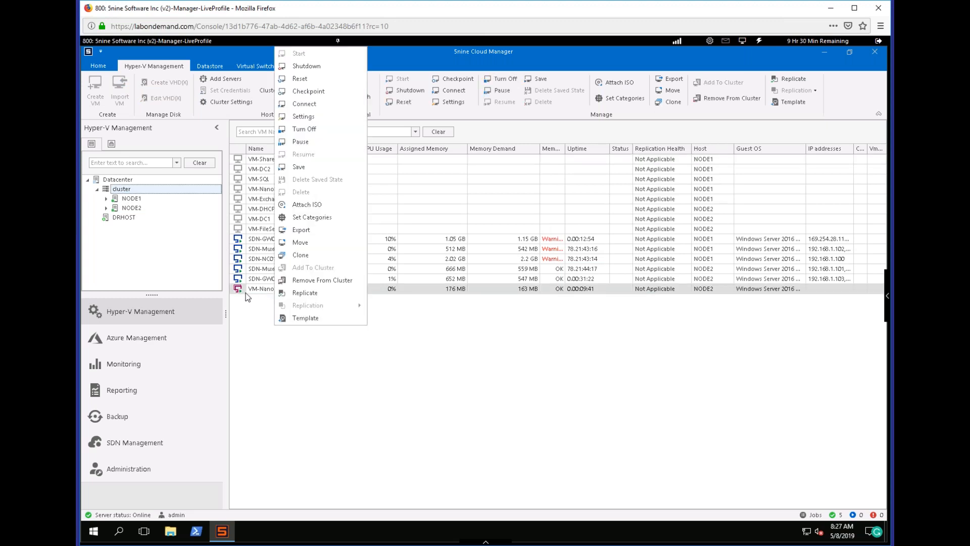
left_click(304, 295)
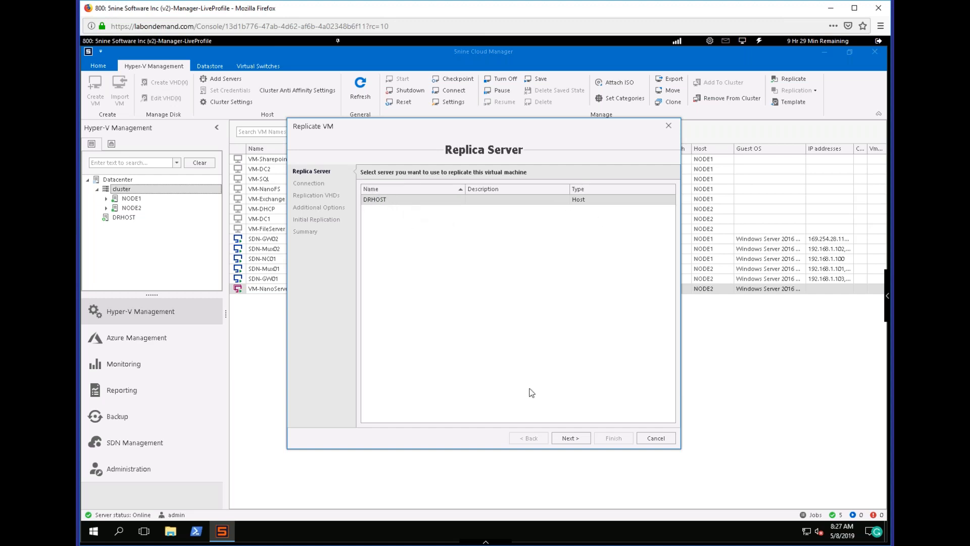
left_click(570, 438)
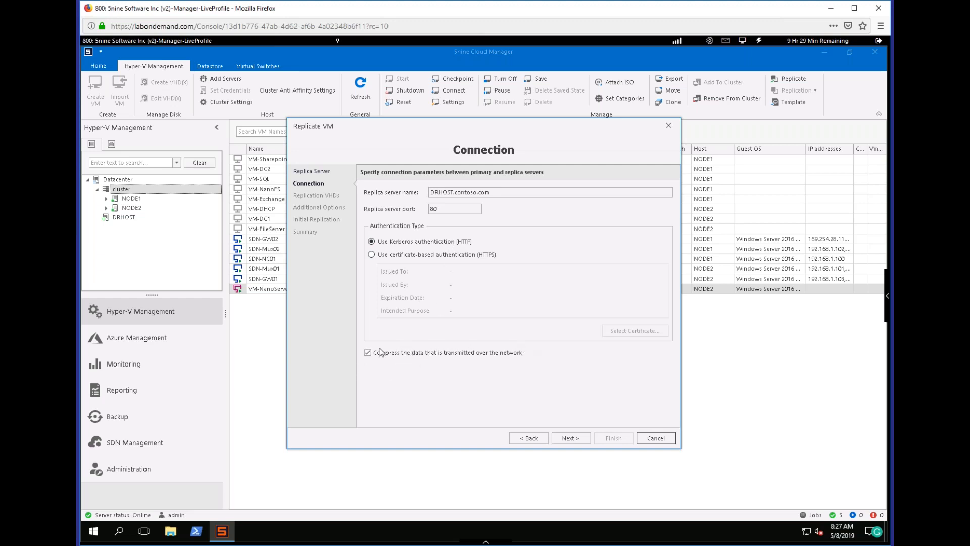
left_click(572, 438)
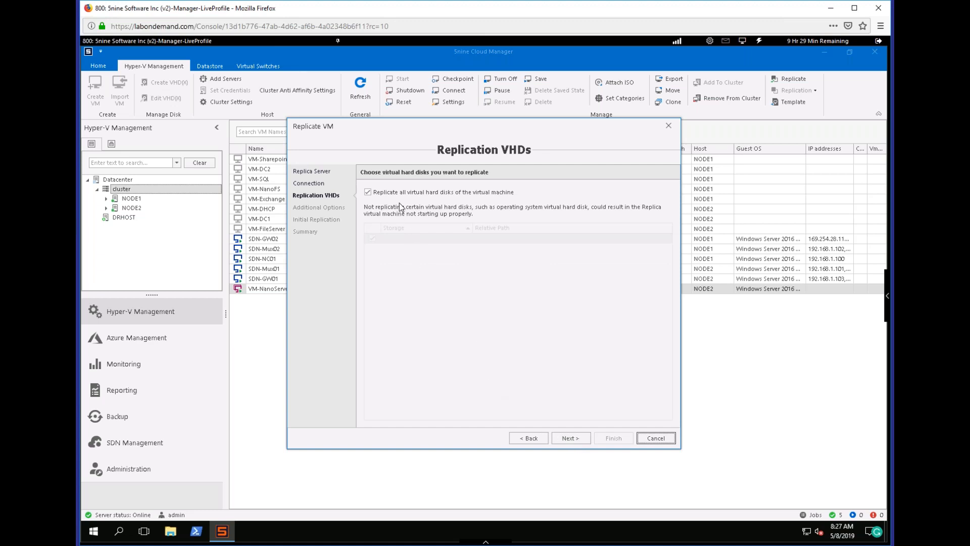
Try selecting individual virtual hard disks for replication, and turn the replication of all disks back on.
left_click_drag(384, 126, 451, 130)
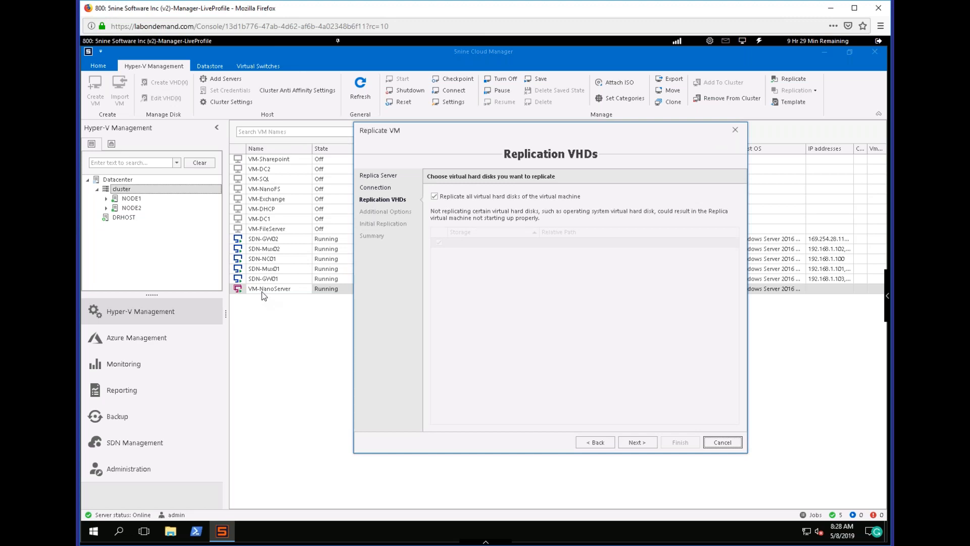
left_click(432, 198)
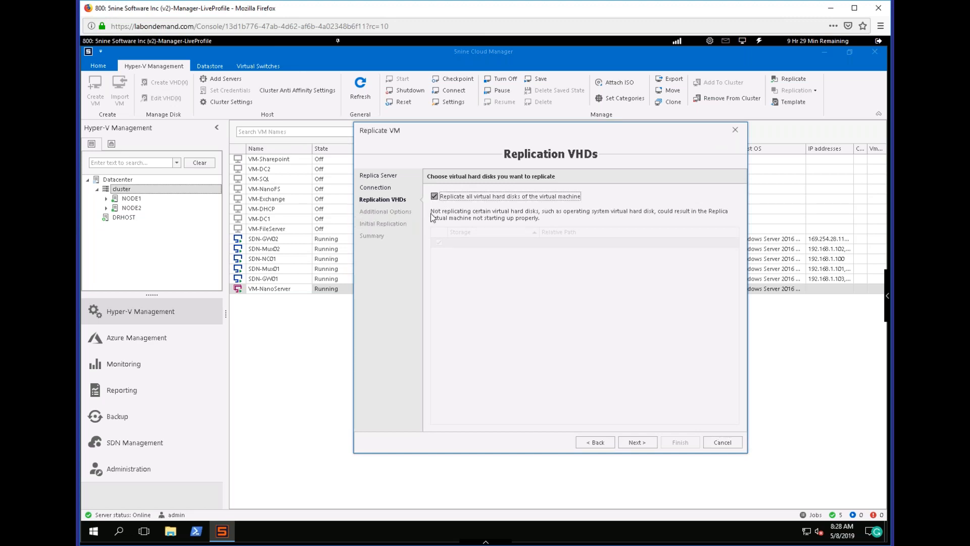
left_click(434, 199)
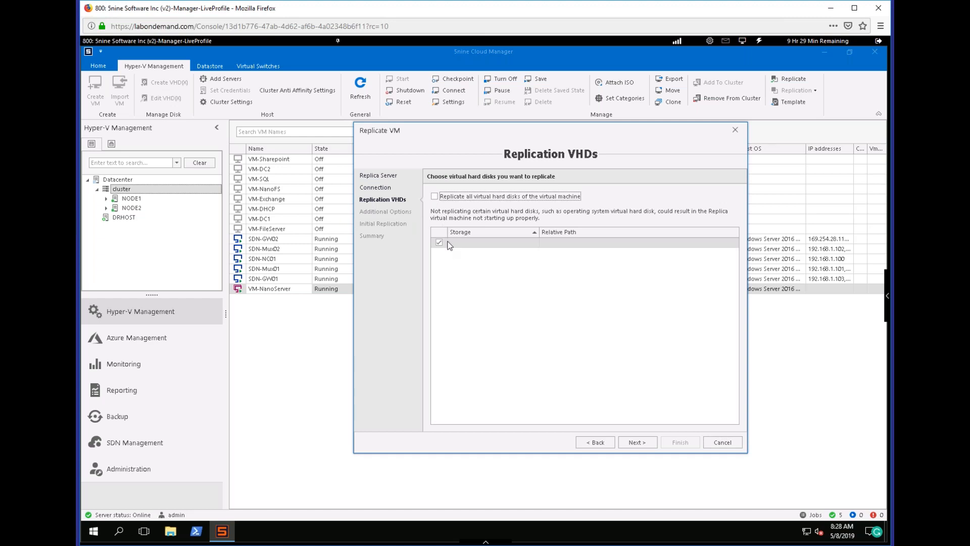
left_click(435, 200)
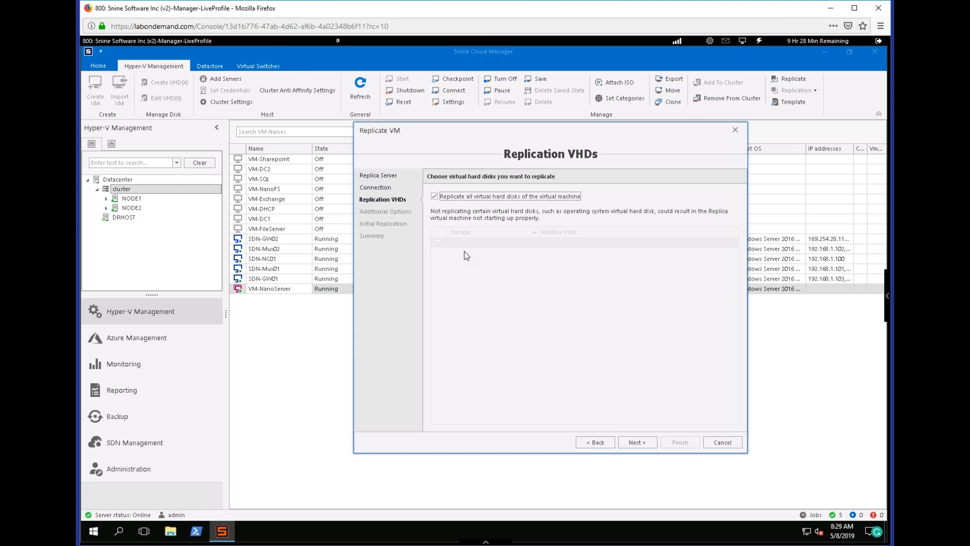
left_click(434, 196)
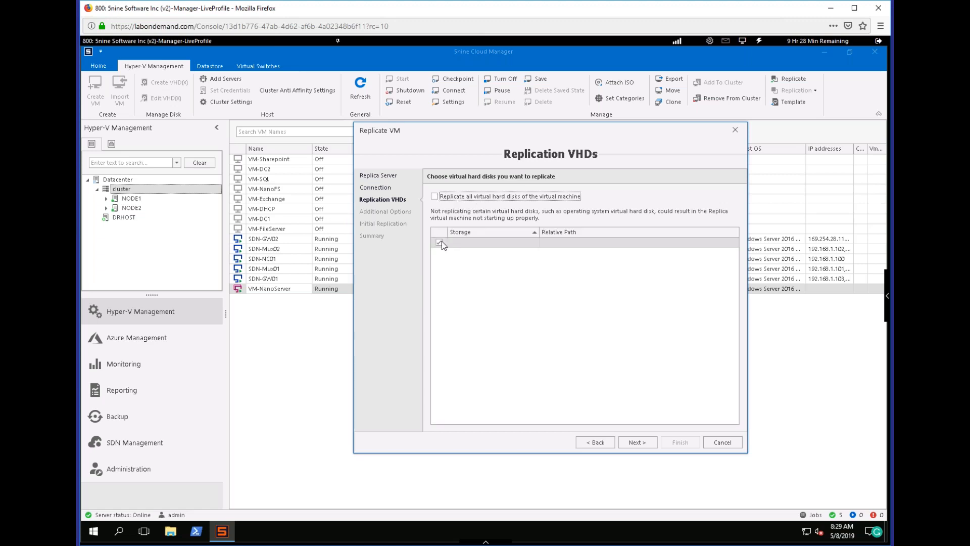
left_click(439, 198)
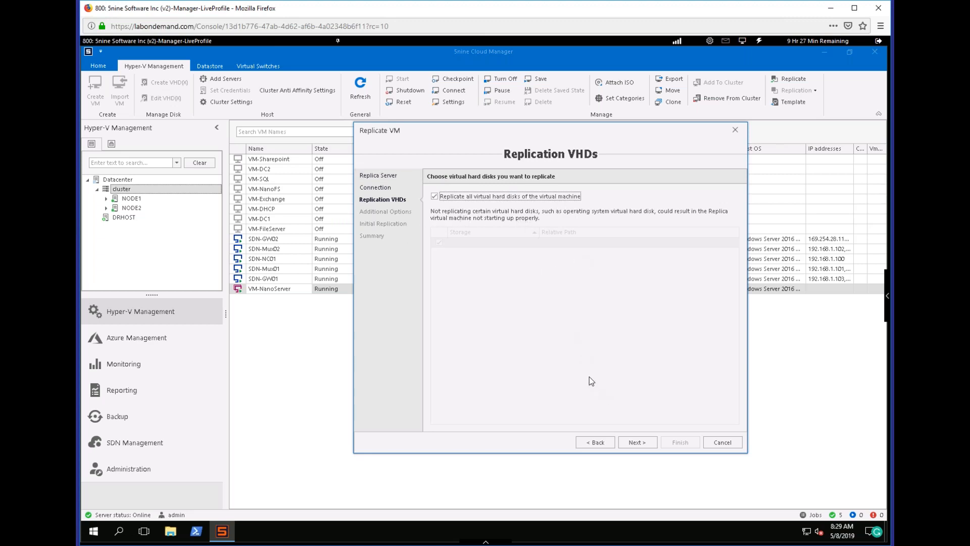
In the additional options, create additional hourly recovery points with 24 hours of coverage and set resynchronization to Automatic.
left_click(635, 443)
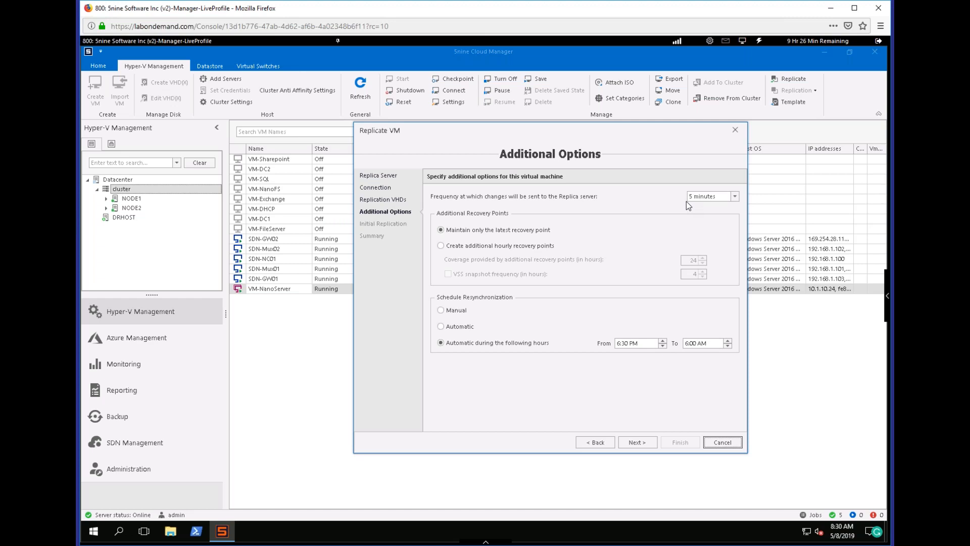
left_click(495, 246)
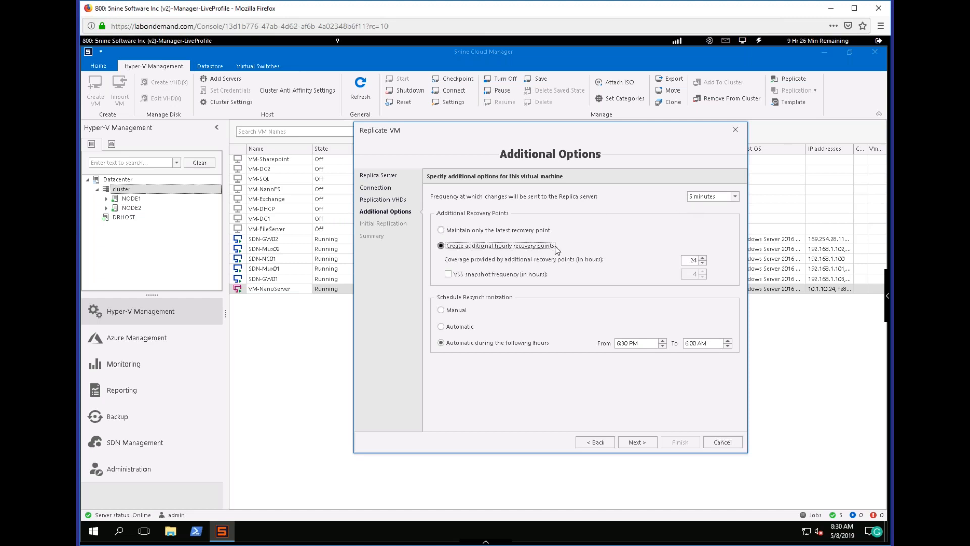
double_click(687, 260)
left_click(455, 311)
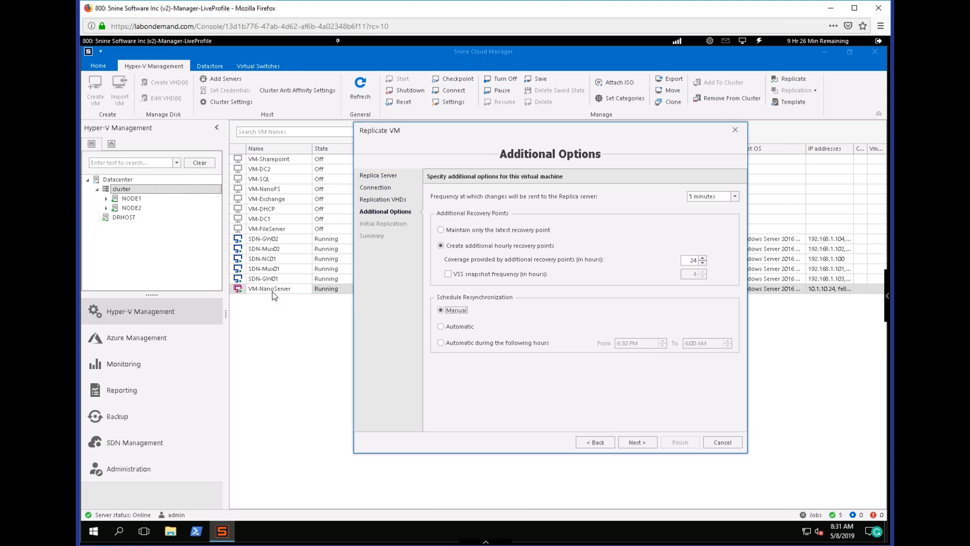
left_click(458, 327)
left_click(468, 344)
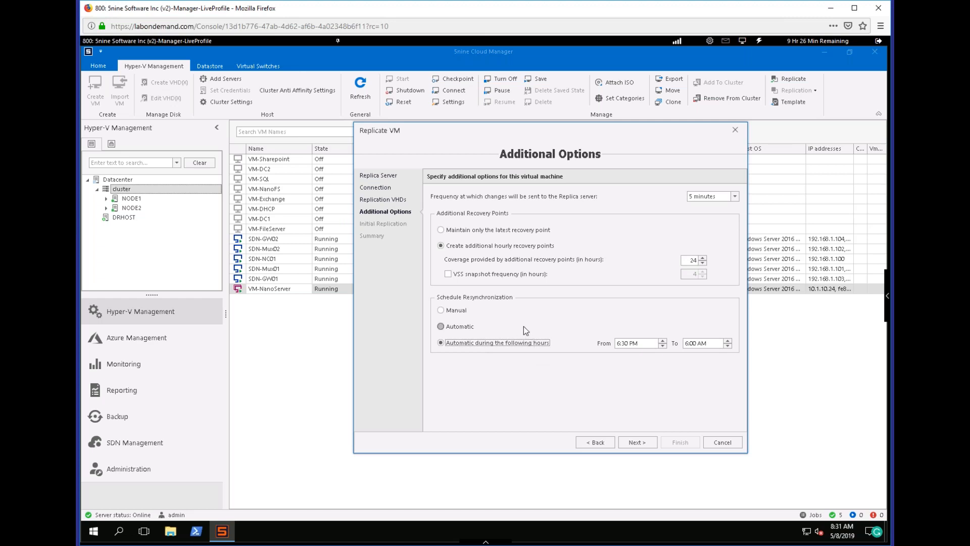
left_click(458, 327)
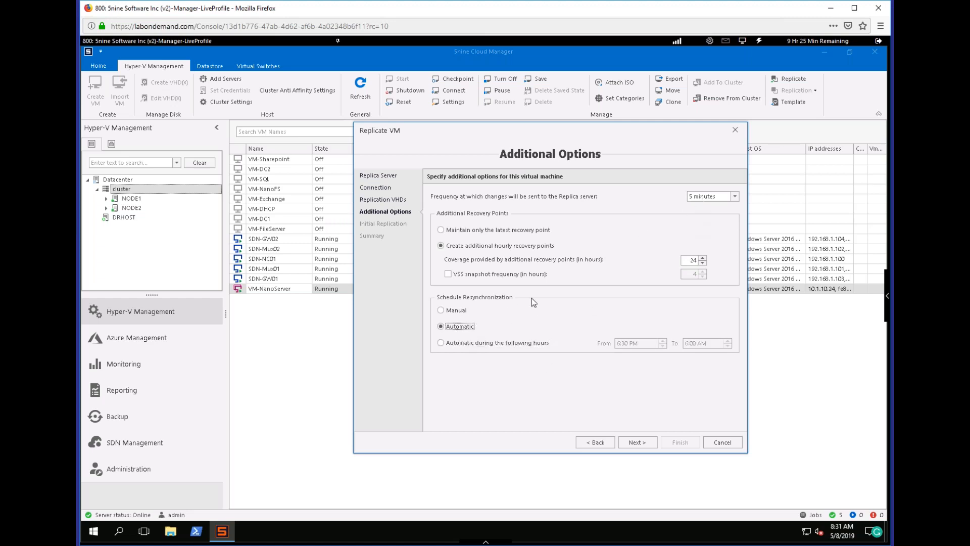
left_click(637, 442)
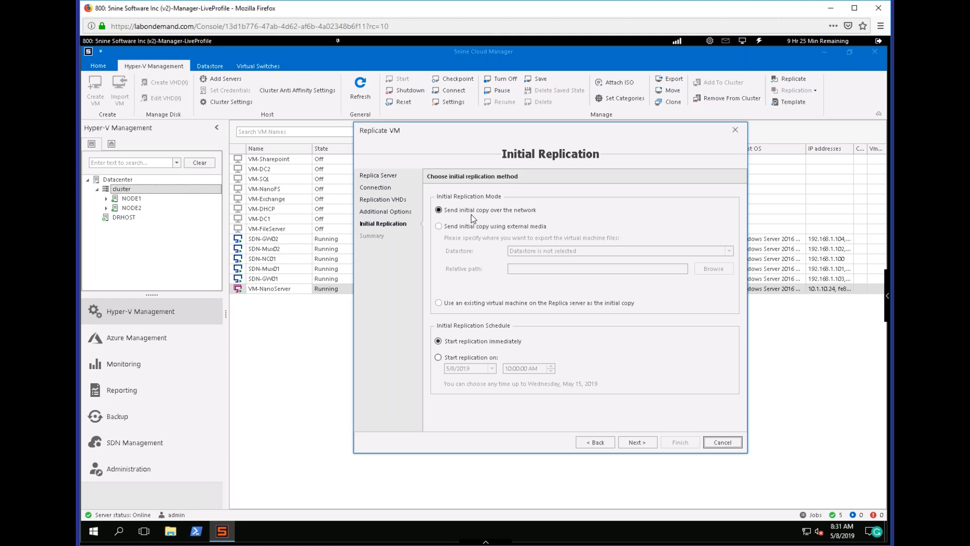
Choose to send the initial copy over the network and start replication immediately, and finish the replication wizard.
left_click(468, 227)
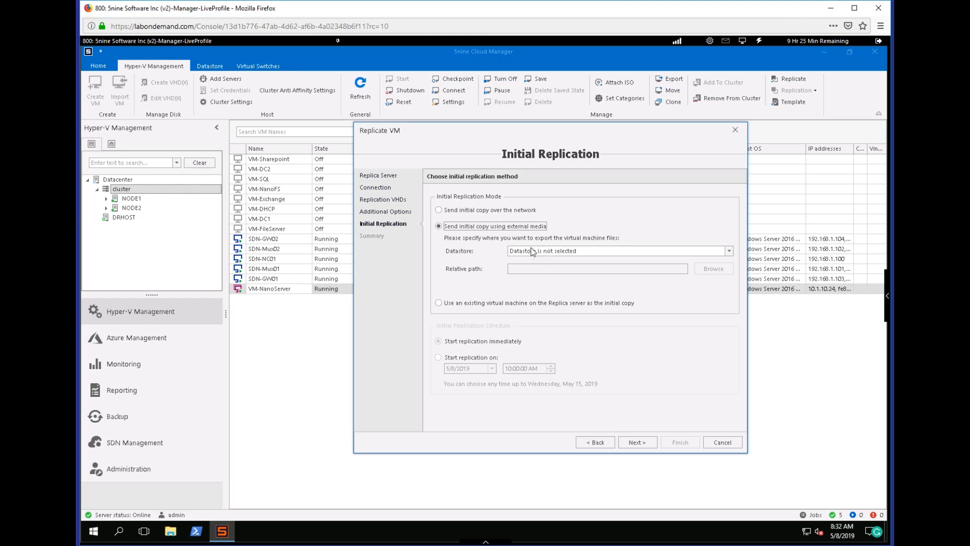
left_click(488, 210)
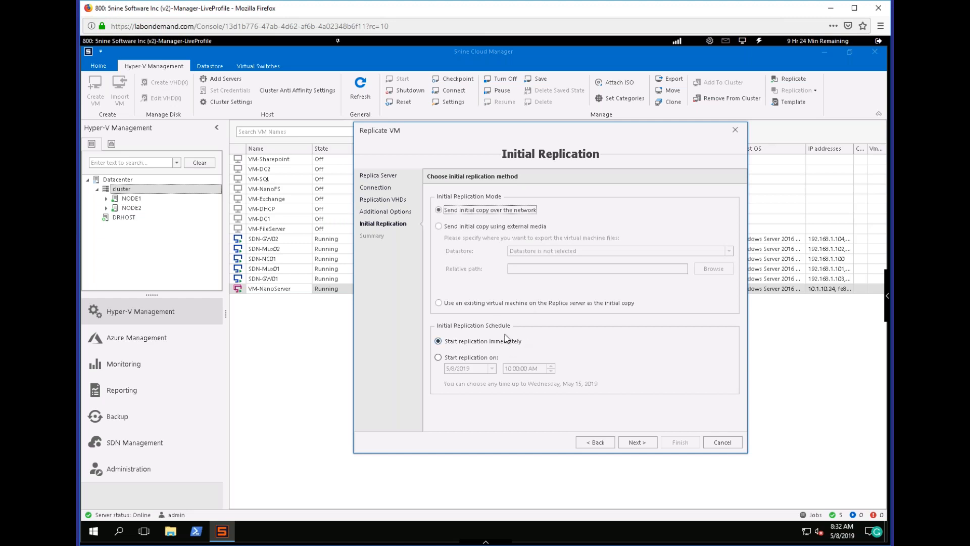
left_click(438, 357)
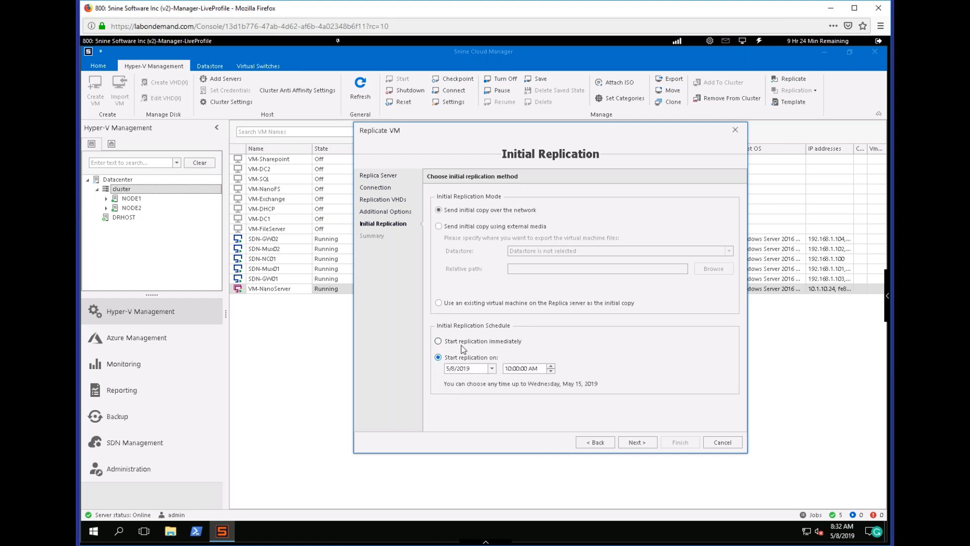
left_click(461, 346)
left_click(637, 442)
left_click(671, 443)
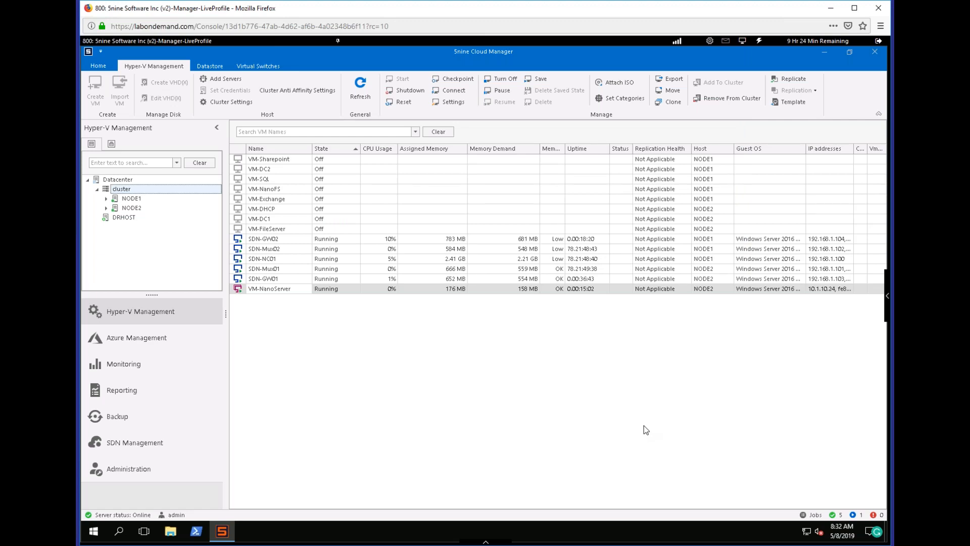
Check the progress of the VM-NanoServer replication job in the jobs list, and close the list.
left_click(815, 515)
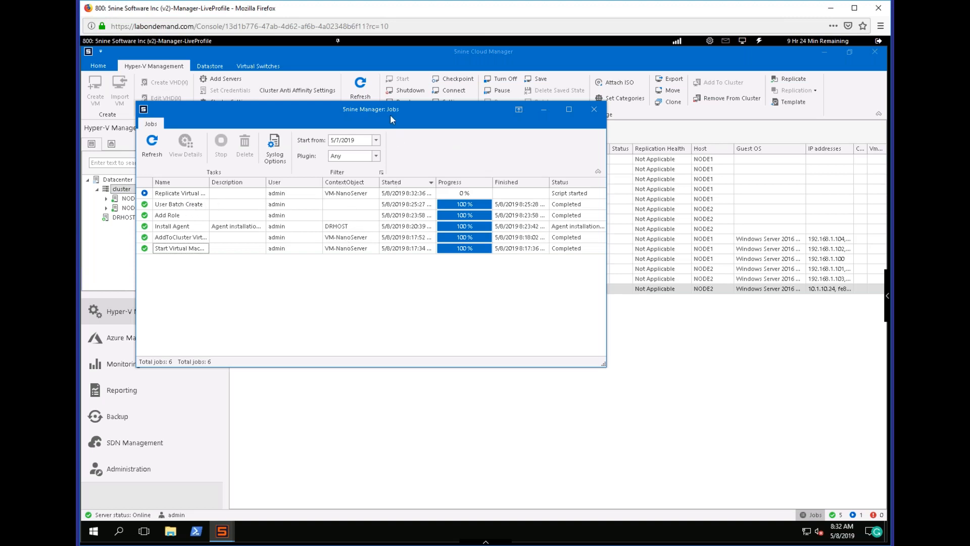
left_click_drag(495, 166, 498, 169)
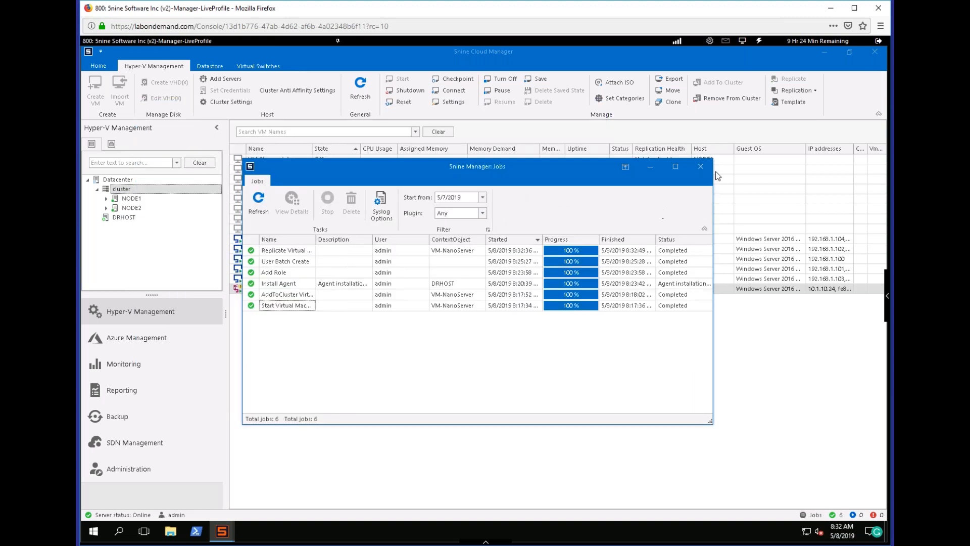
left_click(699, 167)
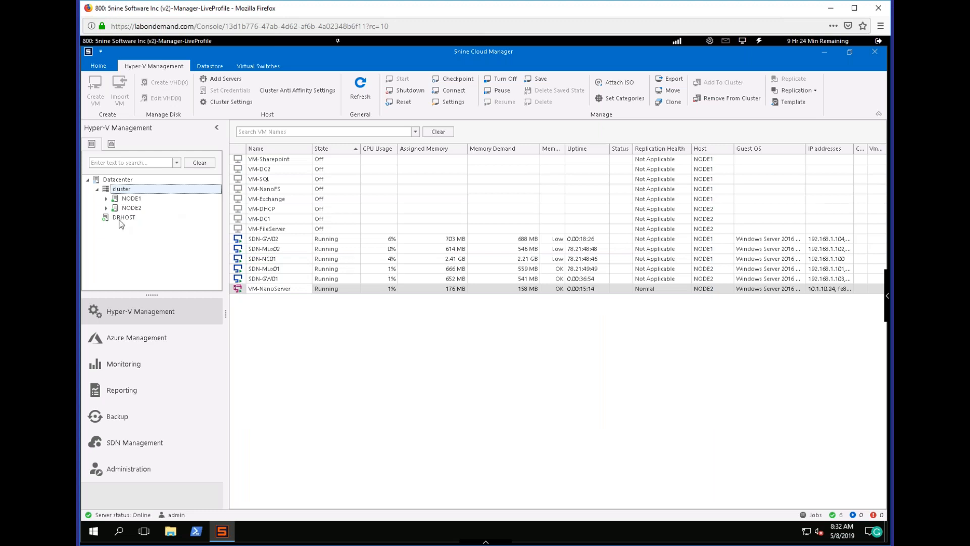
View the replication health of the VM-NanoServer replica on DRHOST, refresh the report, and close it.
mouse_move(123, 221)
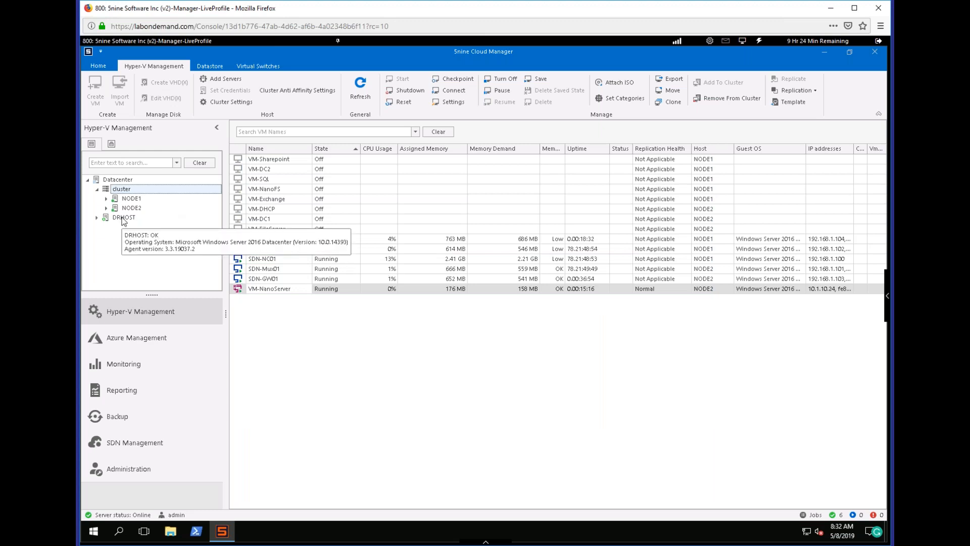
left_click(97, 217)
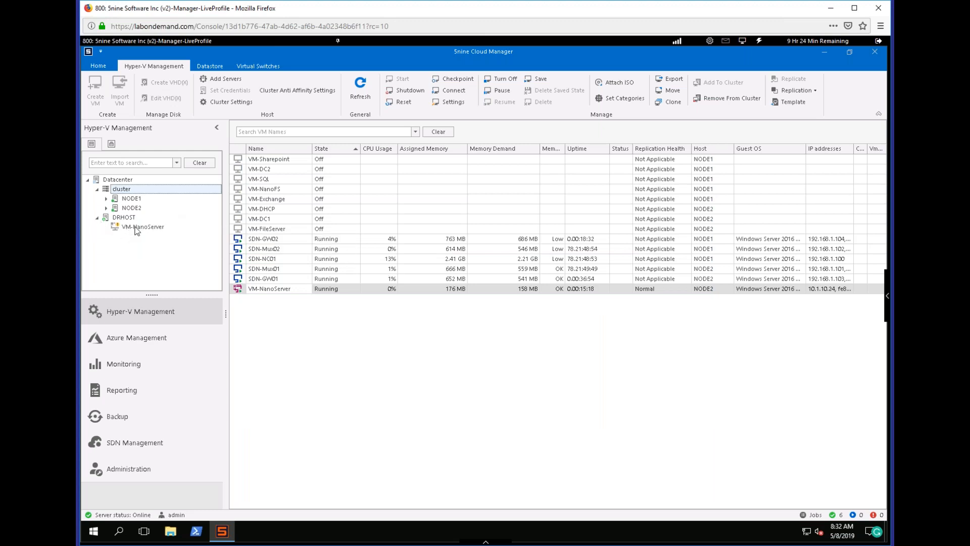
mouse_move(136, 230)
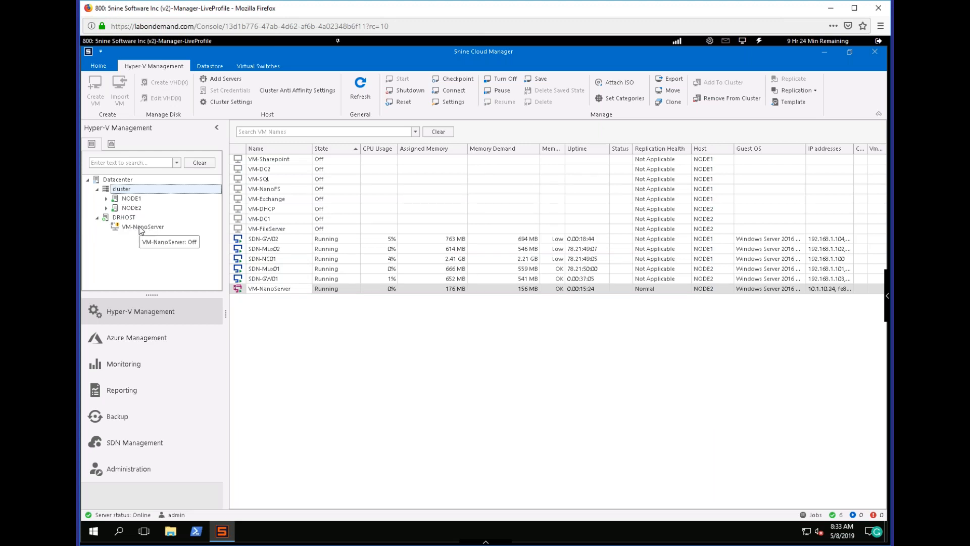
right_click(140, 227)
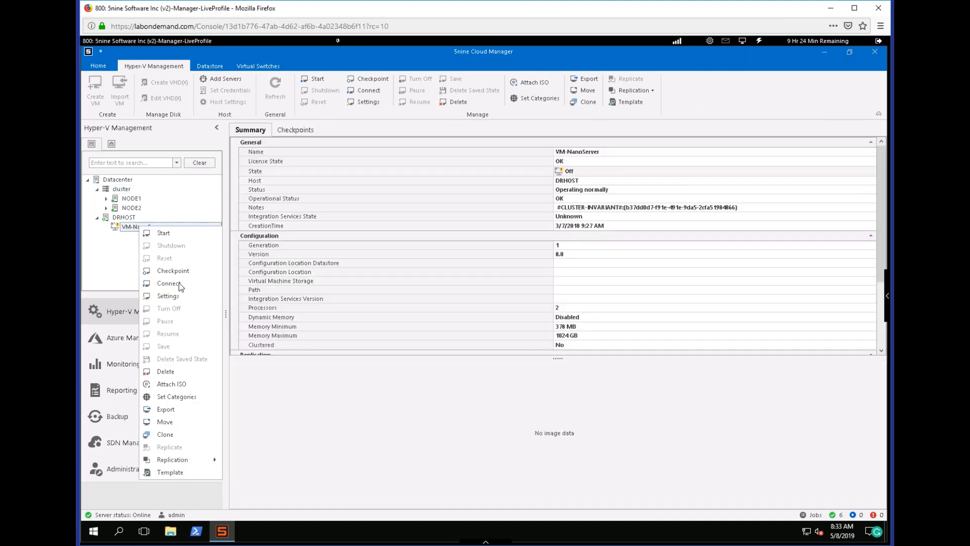
mouse_move(198, 457)
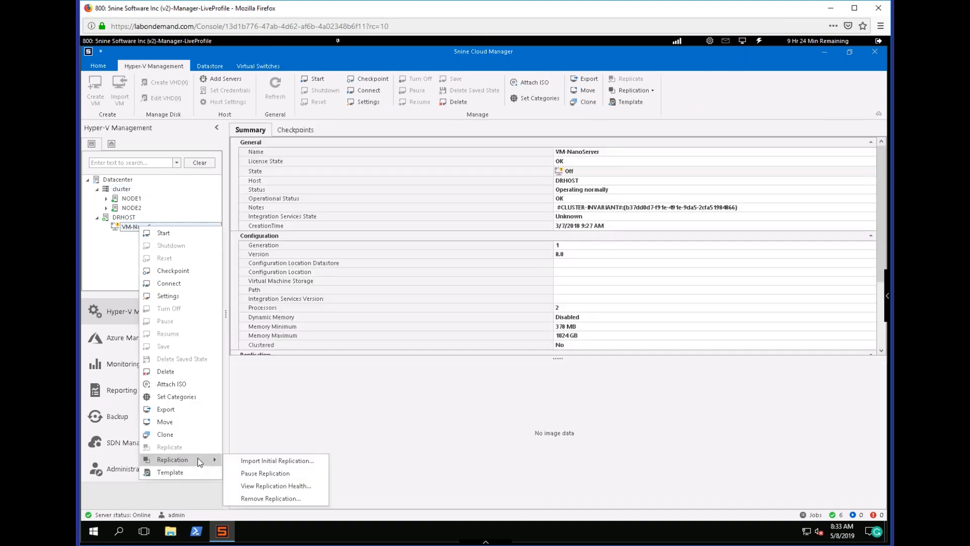
left_click(273, 486)
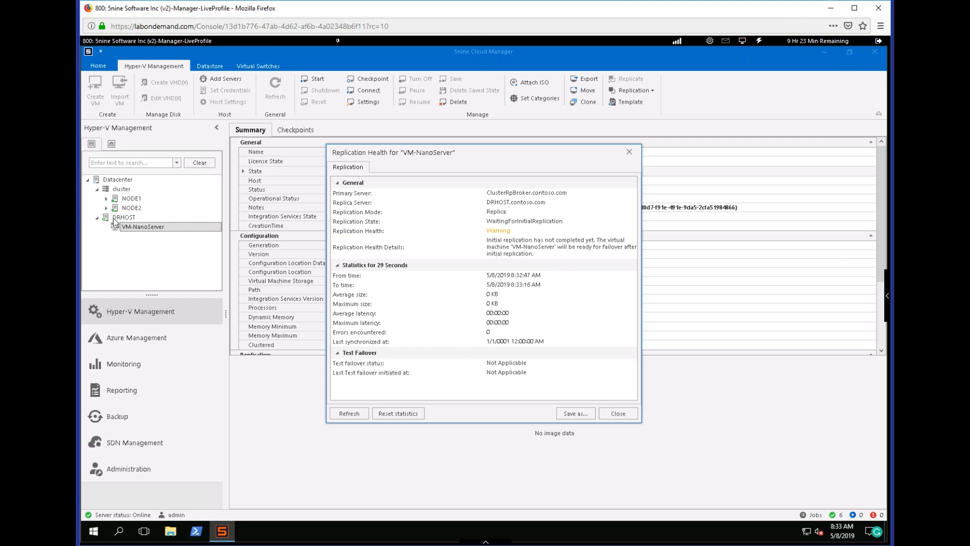
left_click(347, 413)
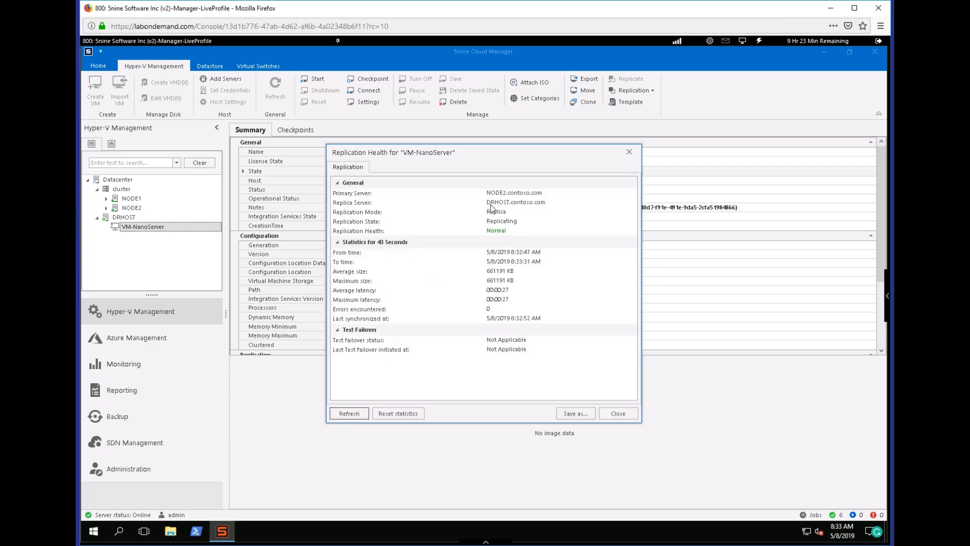
left_click(629, 152)
Open the failover TCP/IP settings of the network adapter in the VM-NanoServer settings on NODE2.
left_click(106, 207)
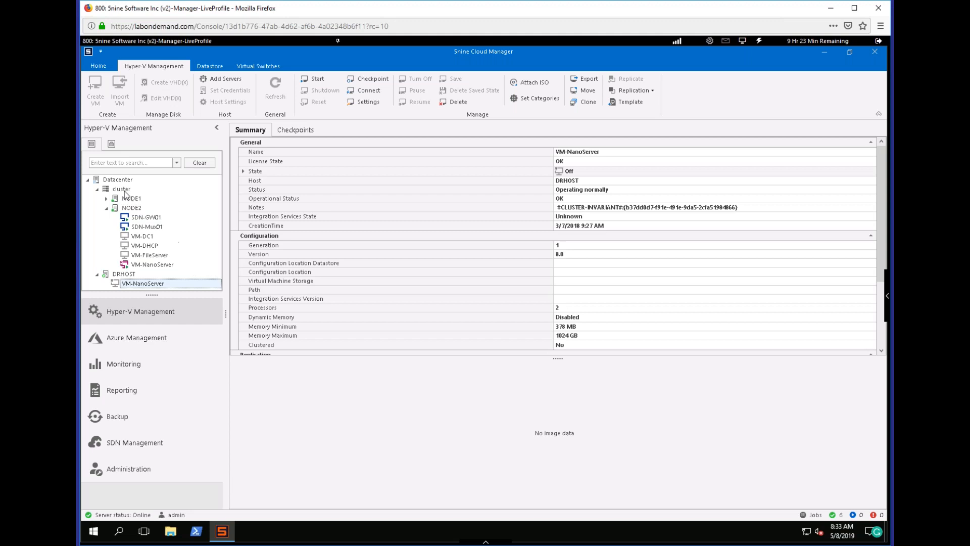
left_click(154, 265)
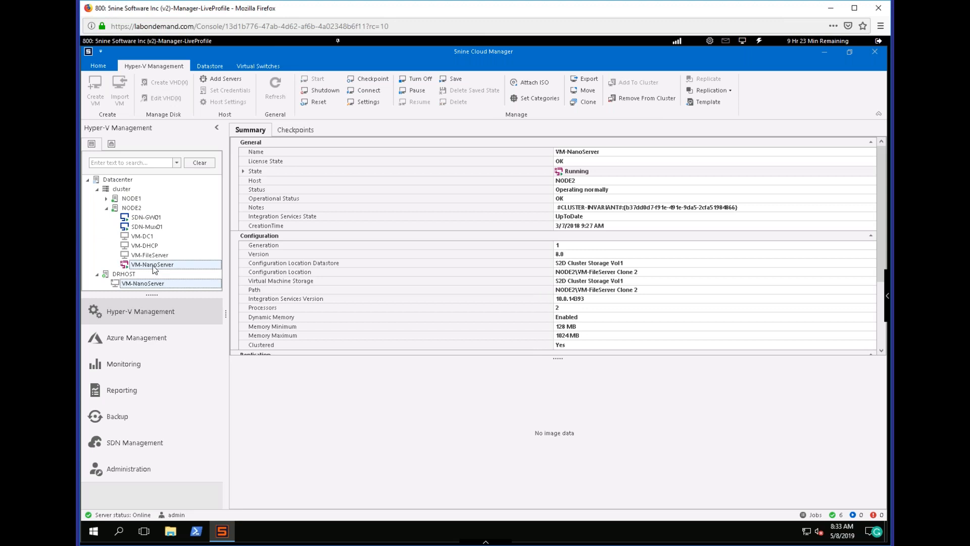
right_click(157, 266)
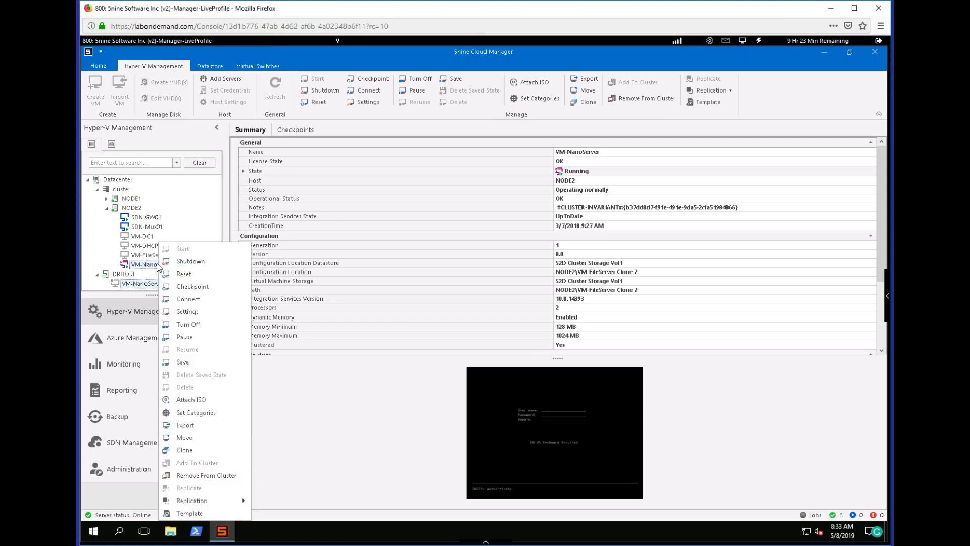
left_click(151, 266)
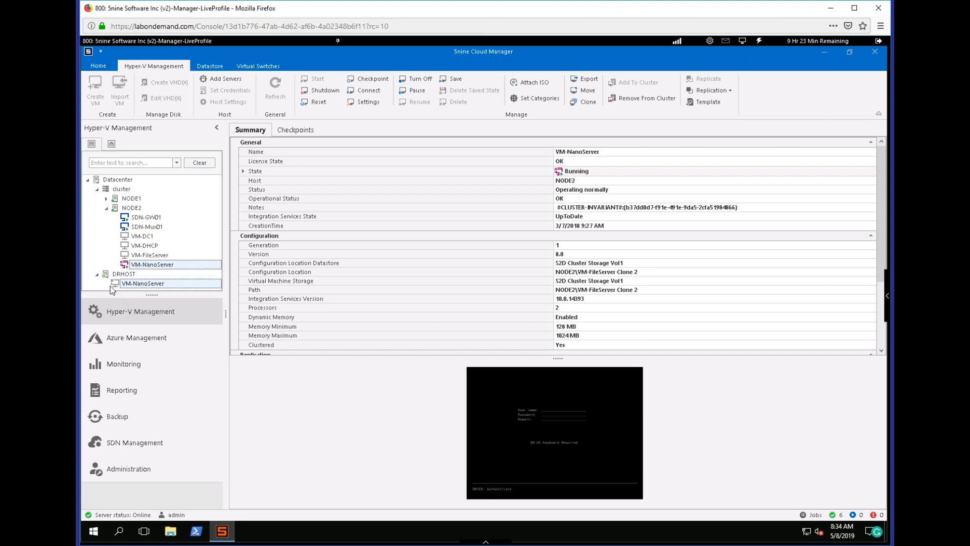
right_click(143, 267)
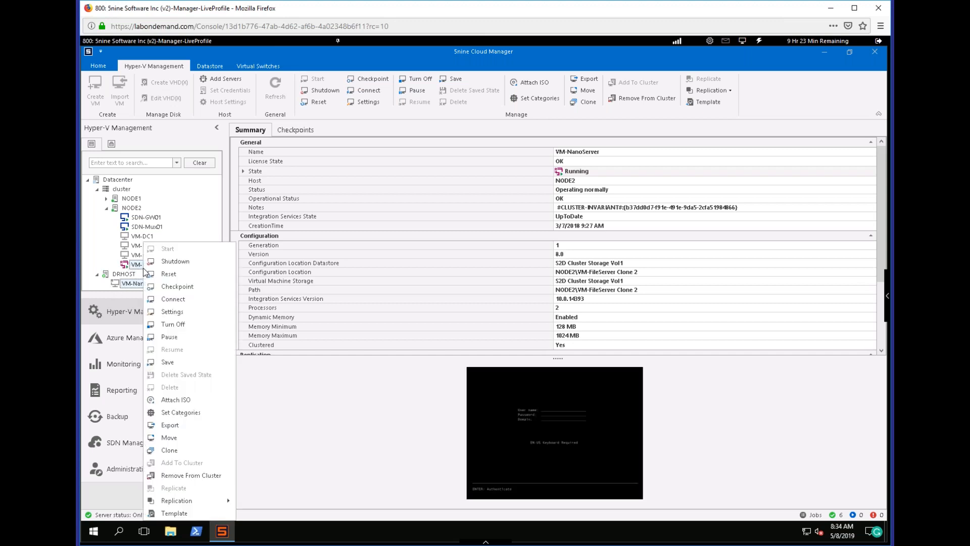
left_click(178, 312)
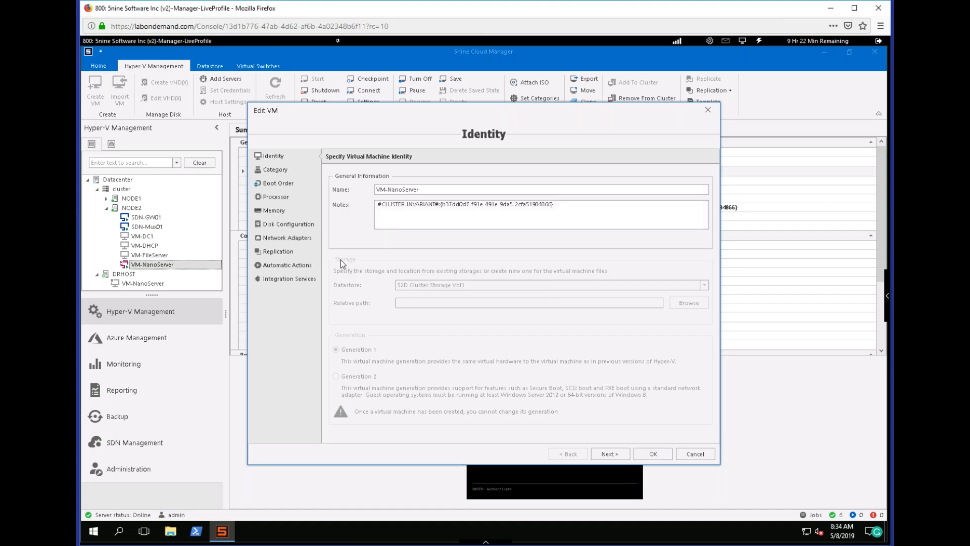
left_click(284, 238)
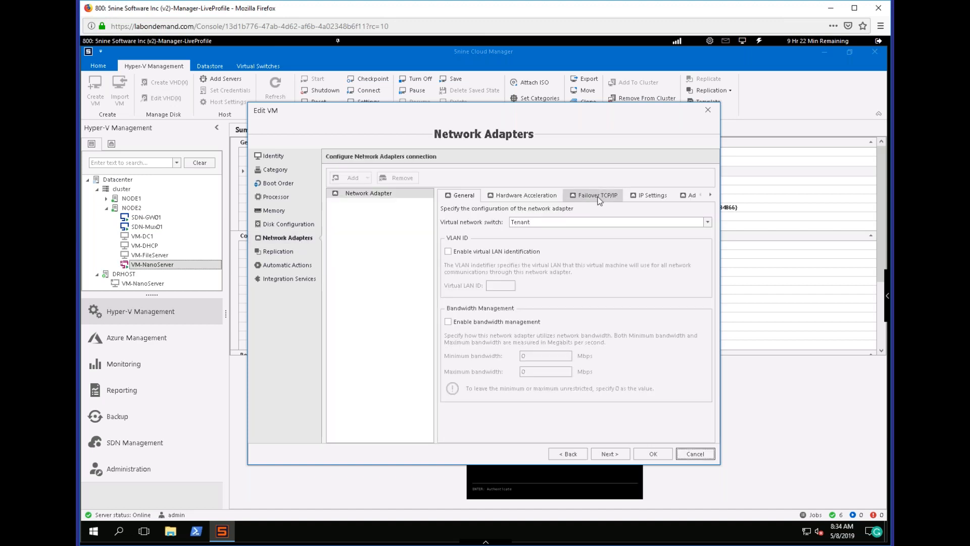
left_click(597, 196)
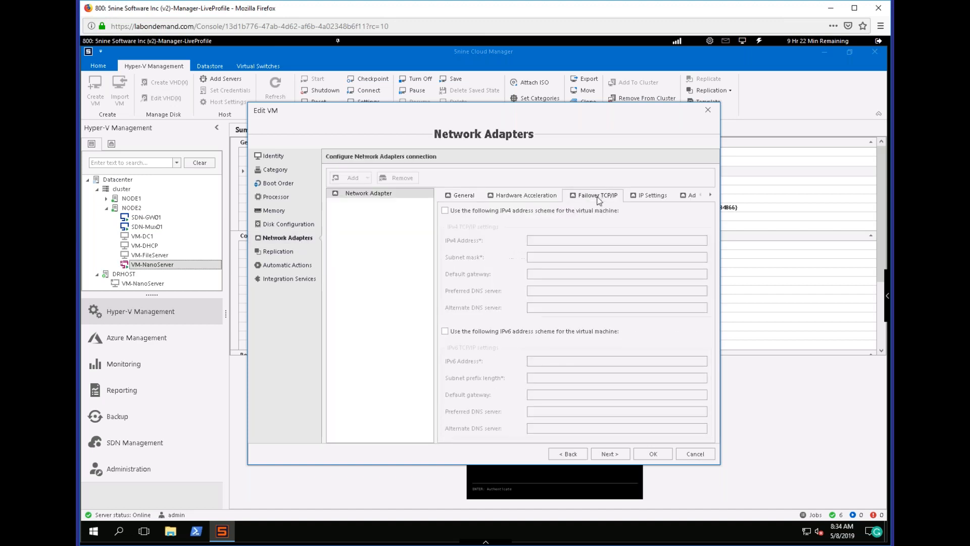
Try enabling the failover IPv4 and IPv6 address schemes for the virtual machine, and turn both off again.
left_click(466, 211)
left_click(484, 330)
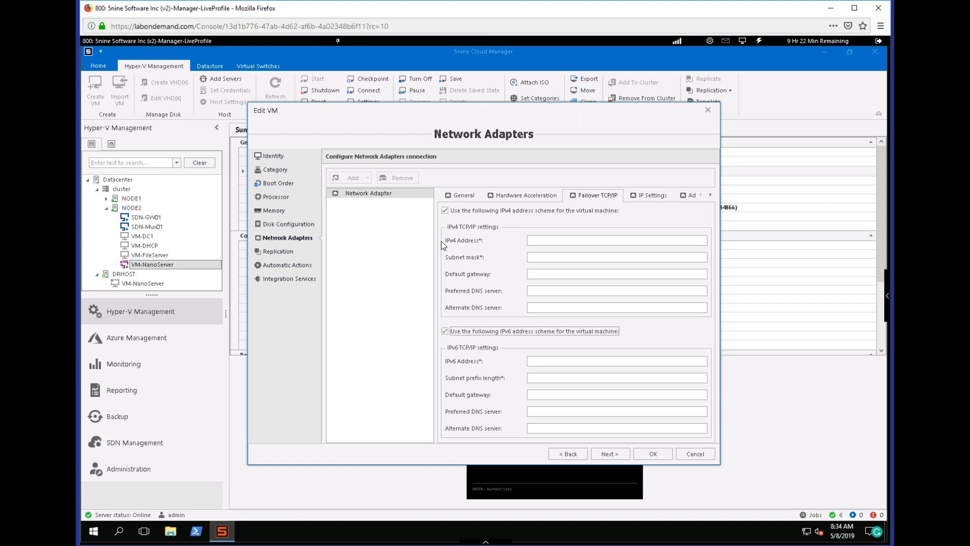
left_click(446, 211)
left_click(446, 332)
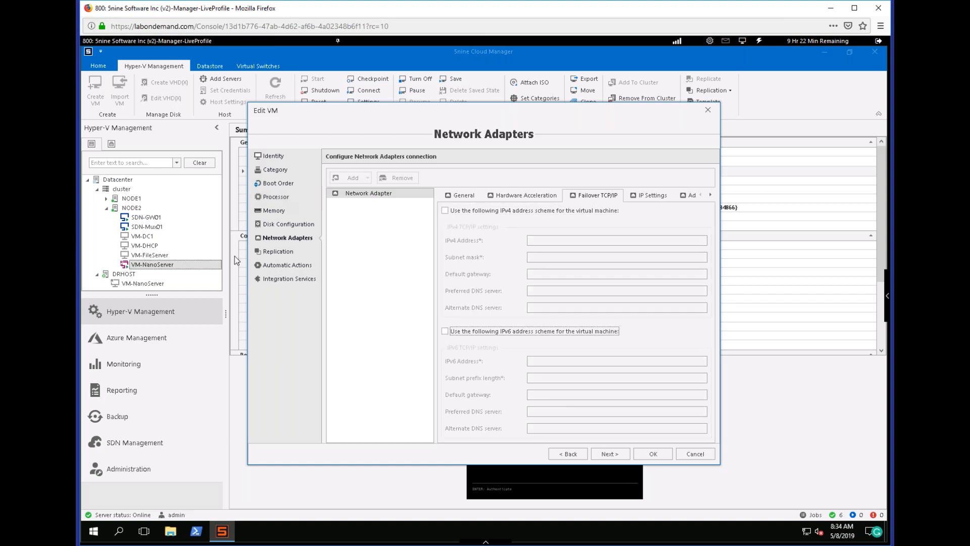
Review the VM's replication settings, including recovery points, resynchronization and replicated disks, and close the settings without saving.
left_click(288, 252)
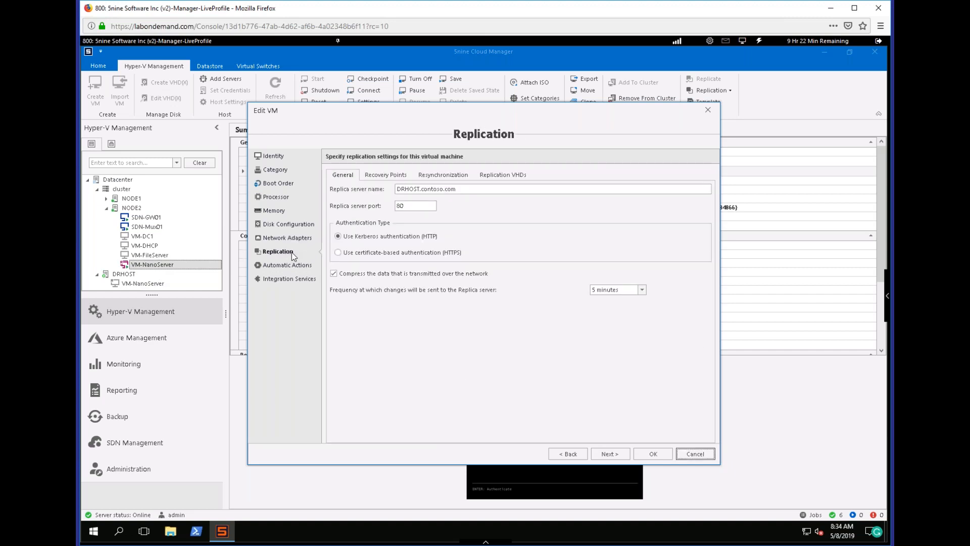
left_click(386, 177)
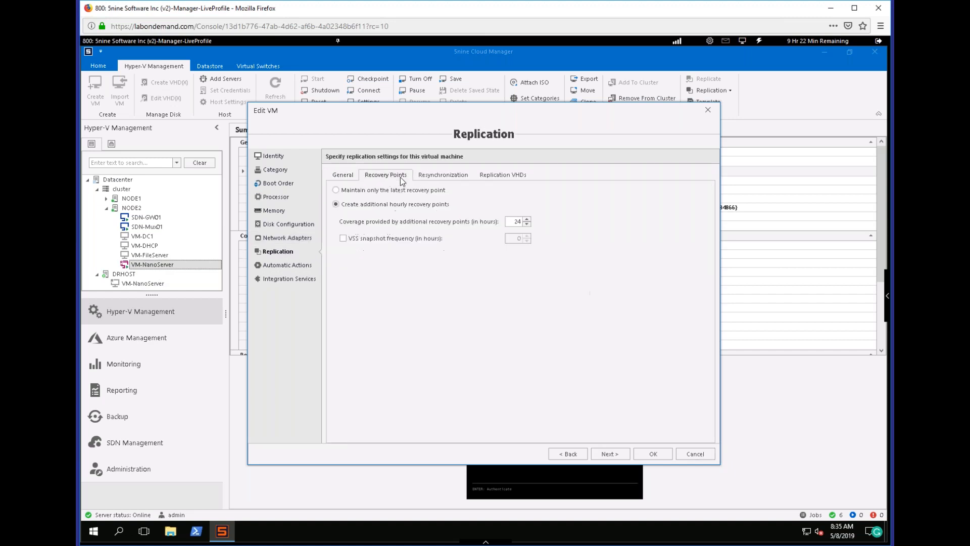
left_click(429, 176)
left_click(490, 177)
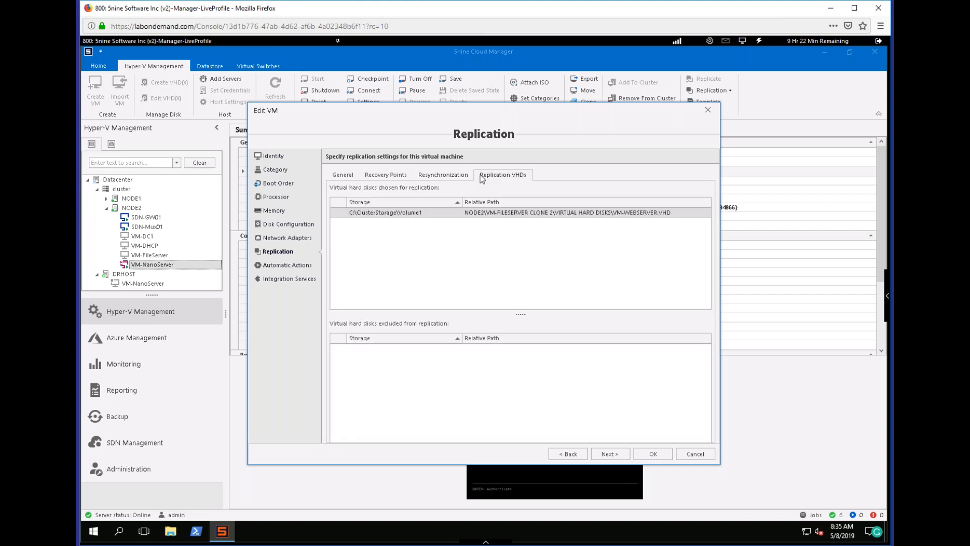
left_click(335, 177)
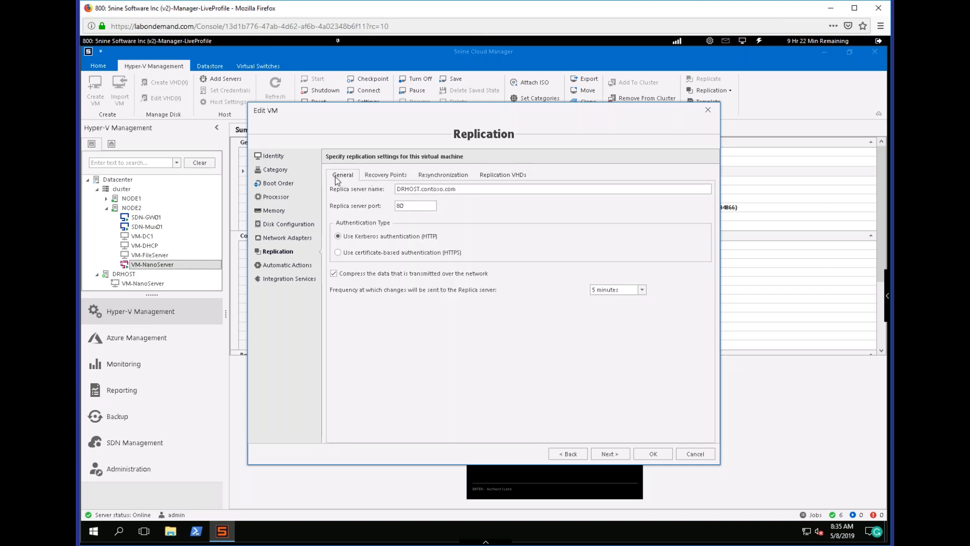
left_click(696, 455)
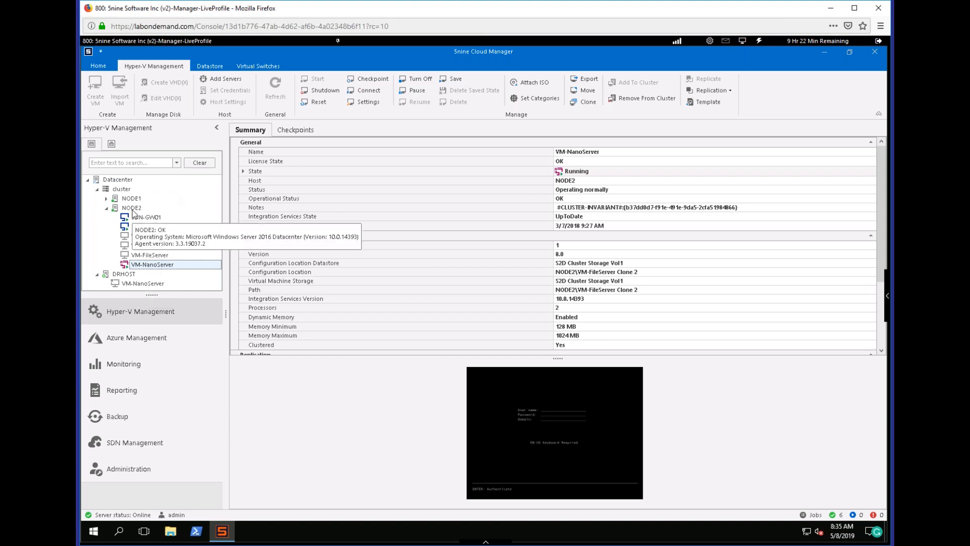
Examine the replication actions offered for VM-NanoServer on NODE2 and for its replica on DRHOST.
left_click(132, 210)
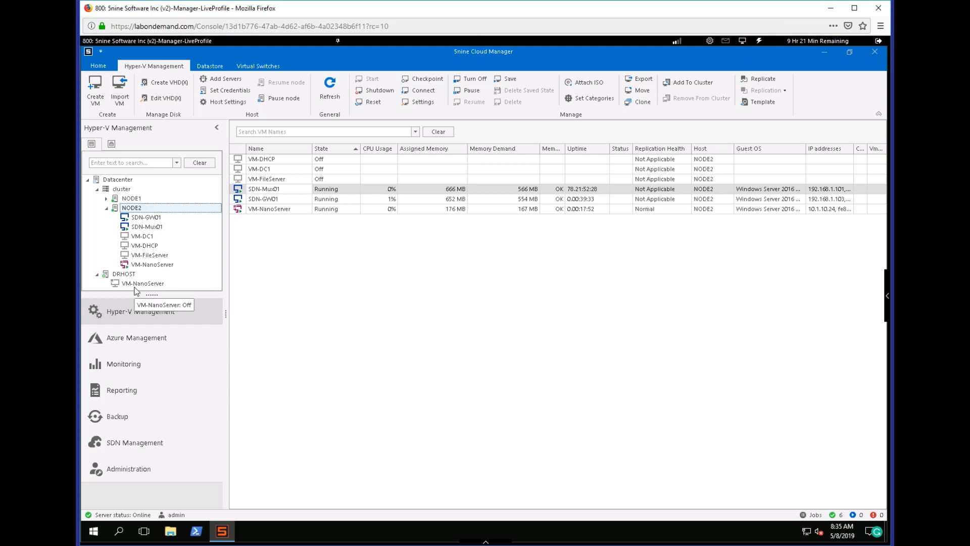
right_click(151, 265)
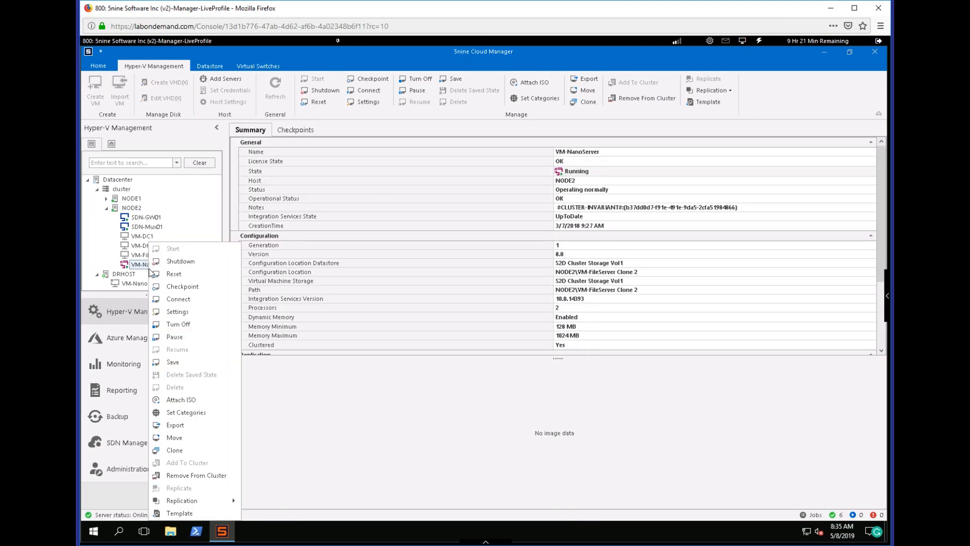
mouse_move(204, 503)
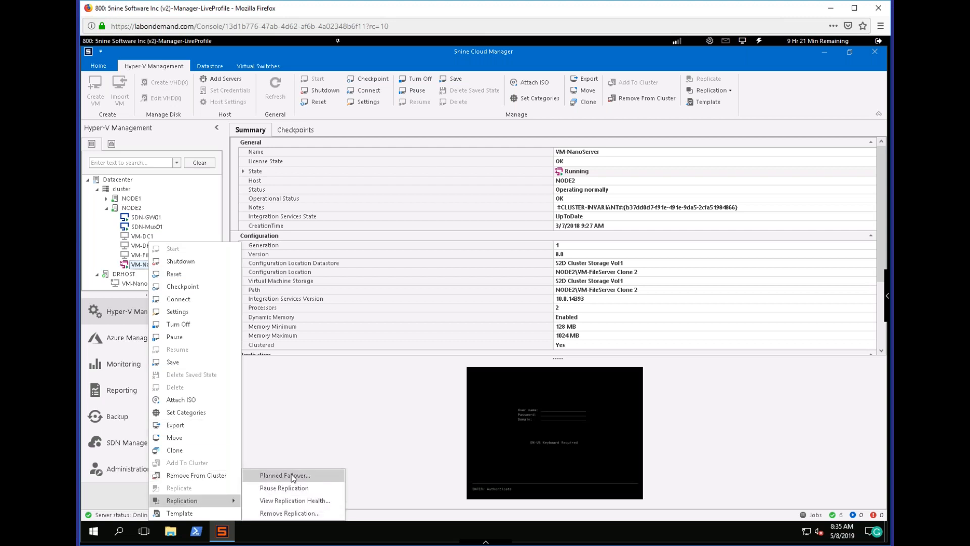
left_click(310, 398)
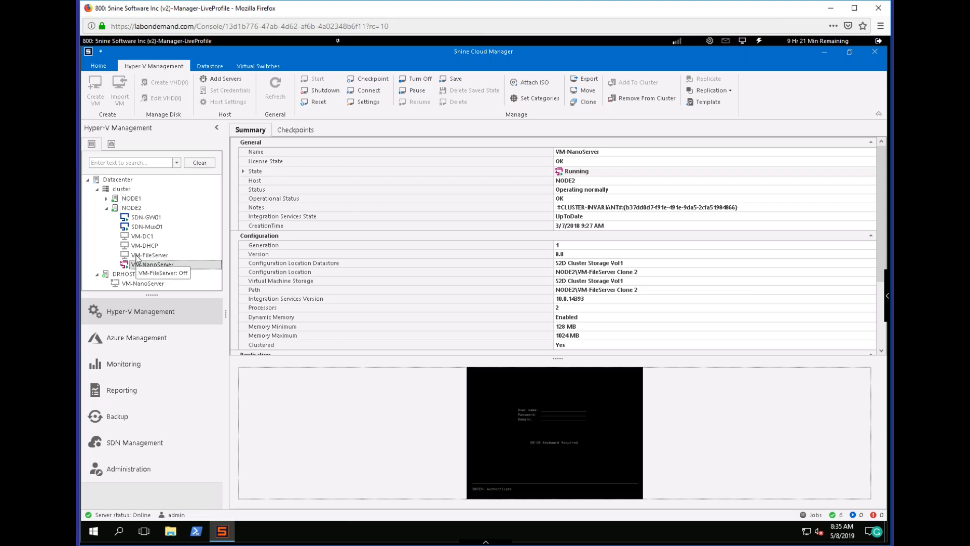
right_click(141, 286)
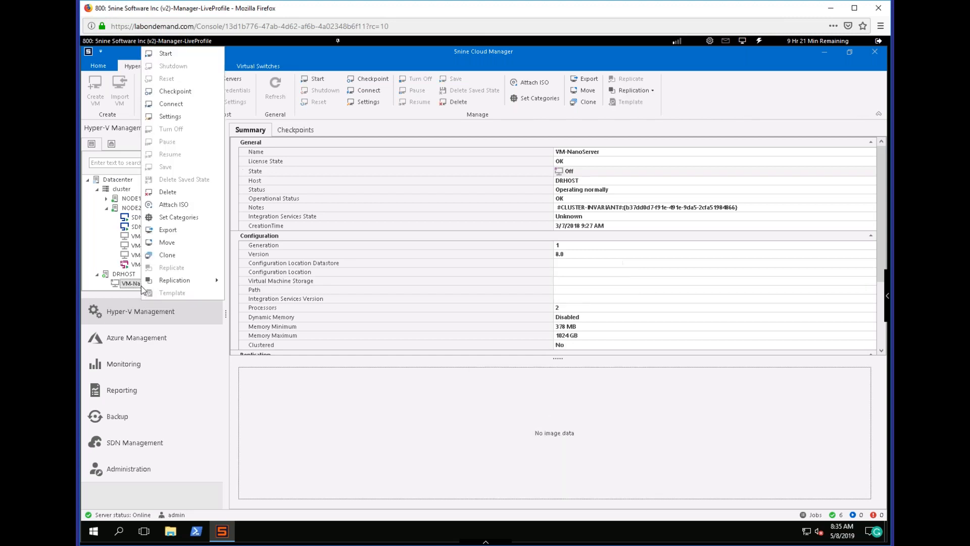
mouse_move(195, 285)
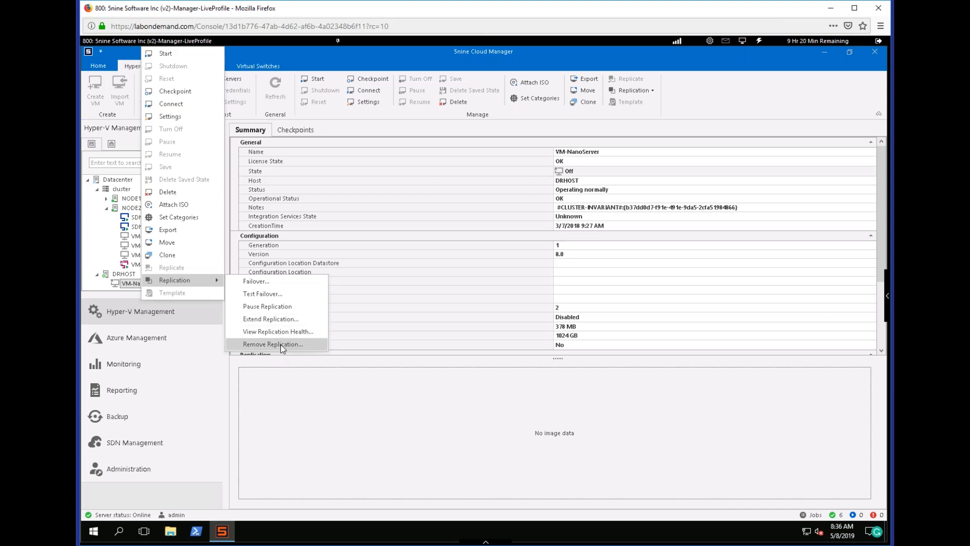
left_click(316, 392)
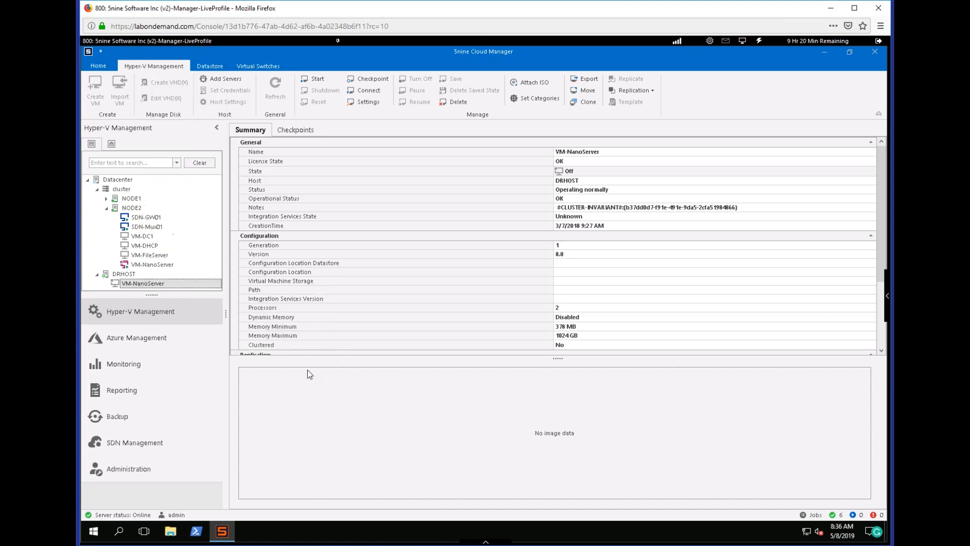
Turn off the primary VM-NanoServer on NODE2 and confirm.
left_click(160, 267)
right_click(160, 269)
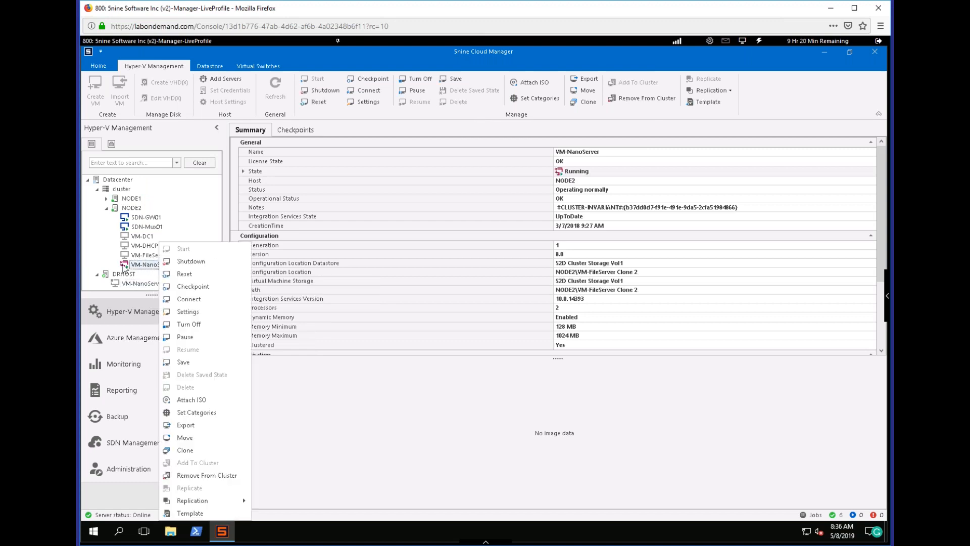
left_click(193, 325)
left_click(467, 303)
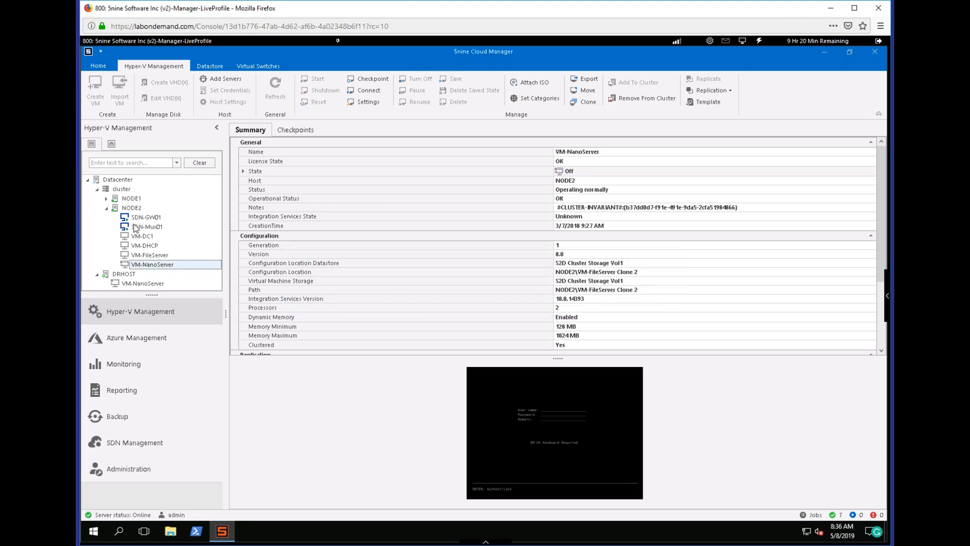
Run a planned failover of VM-NanoServer from NODE2, with the options to reverse the replication direction and start the replica enabled.
right_click(159, 268)
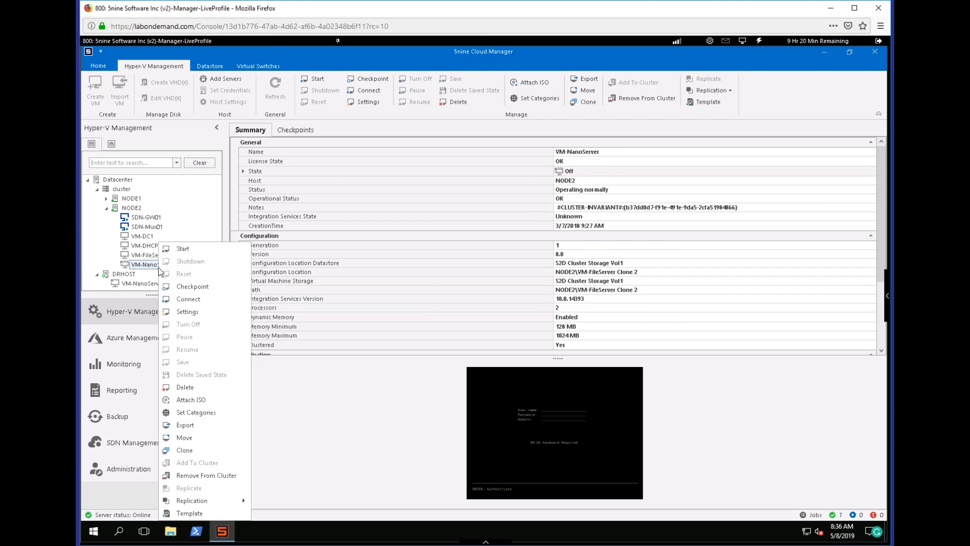
mouse_move(225, 501)
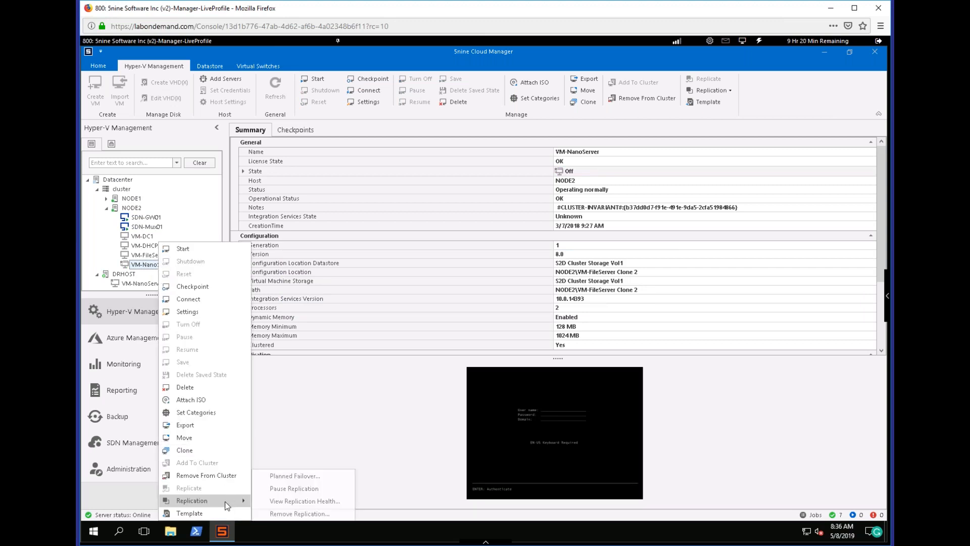
left_click(316, 476)
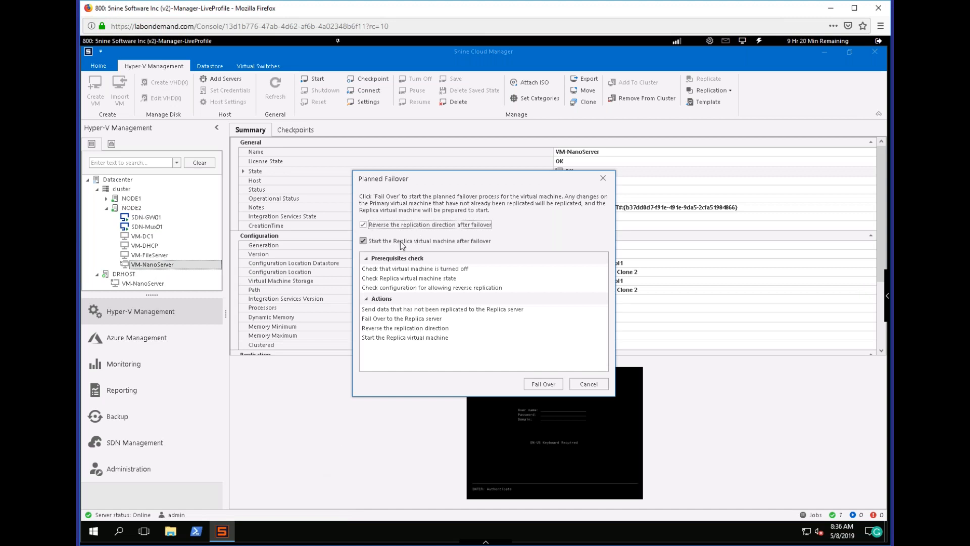
left_click(543, 384)
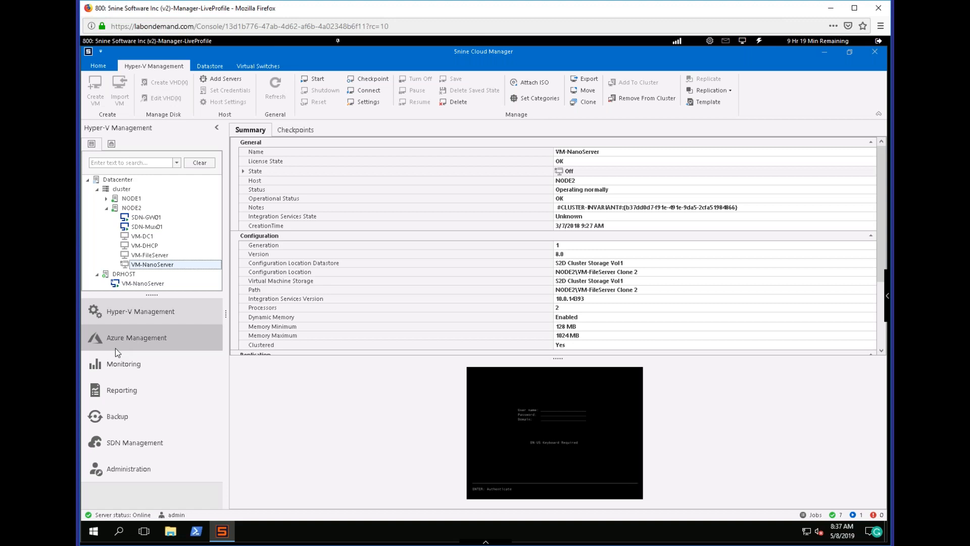
Switch to the other Cloud Manager console, display its Hyper-V datacenter and collapse DEMO-NODE3 in the host tree.
key("alt+Tab")
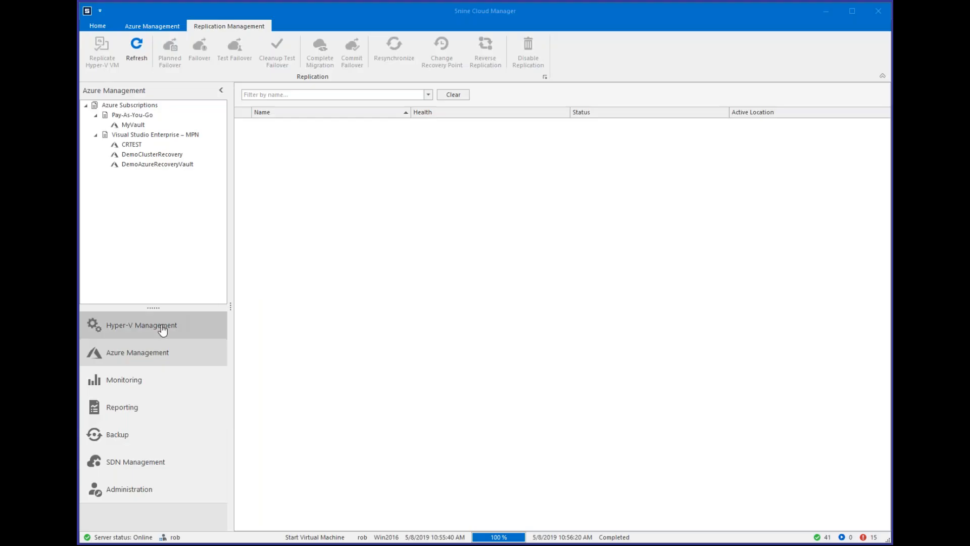
left_click(162, 330)
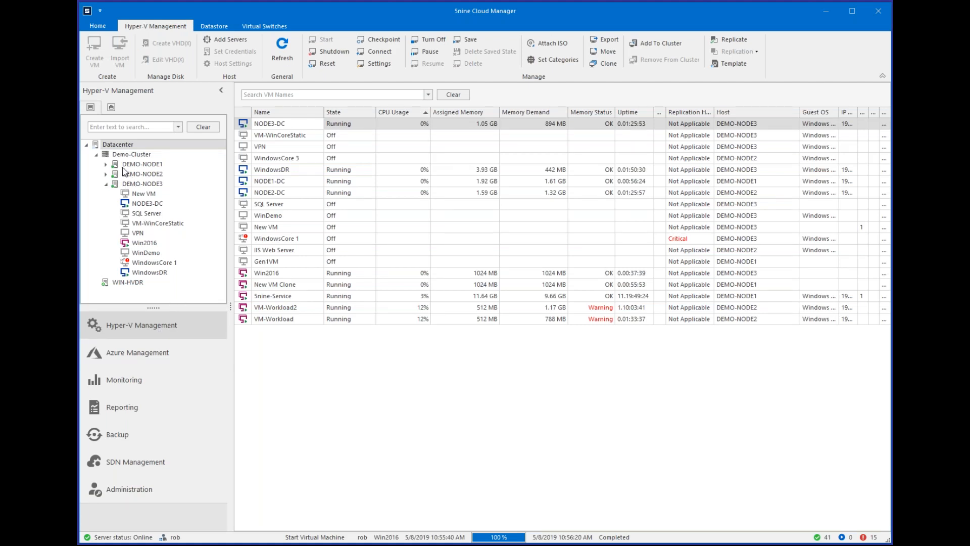
mouse_move(141, 285)
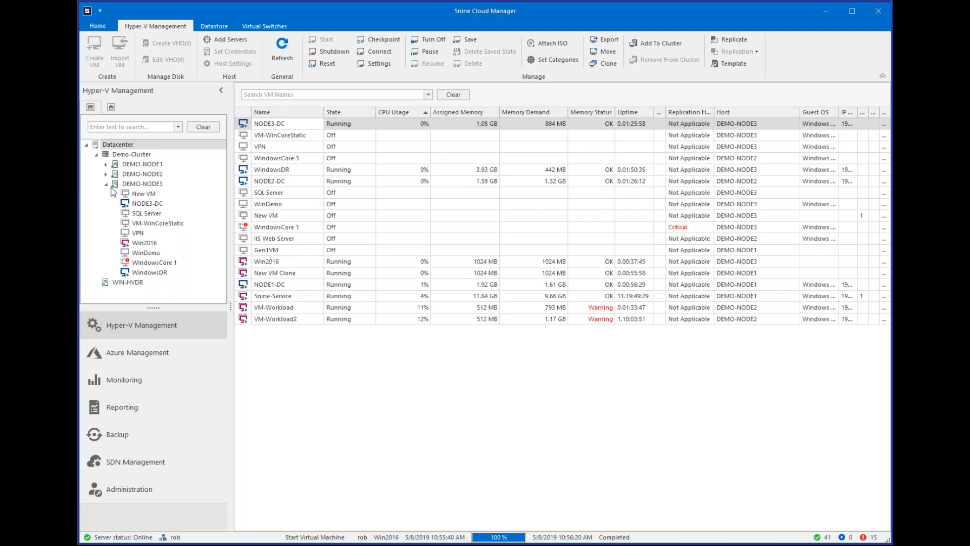
left_click(107, 185)
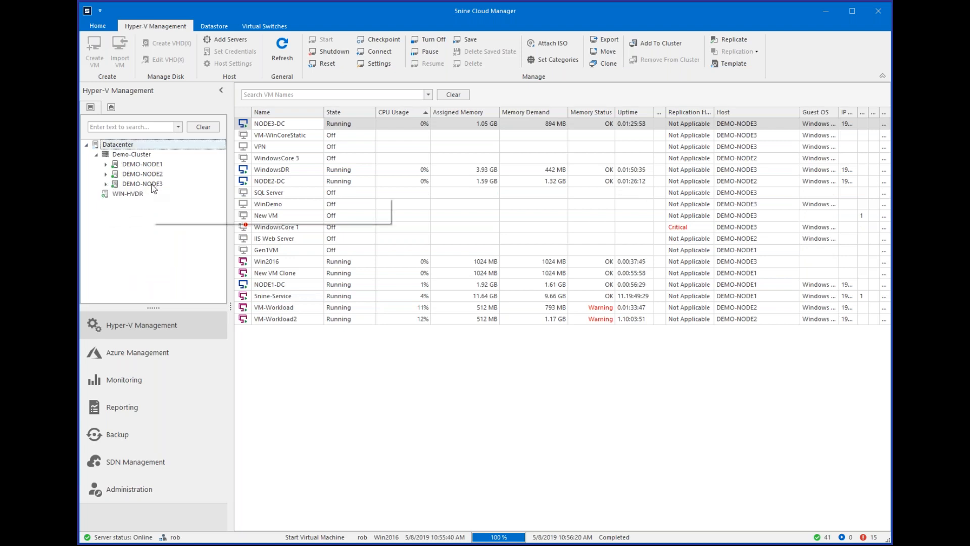
mouse_move(113, 198)
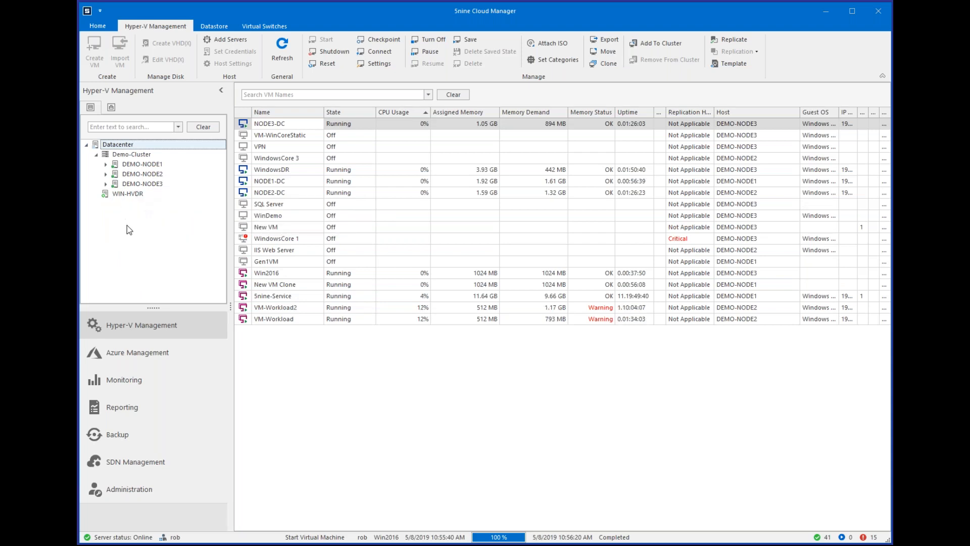
Start replicating the Win2016 VM to view the available replica servers, and cancel without configuring anything.
right_click(280, 263)
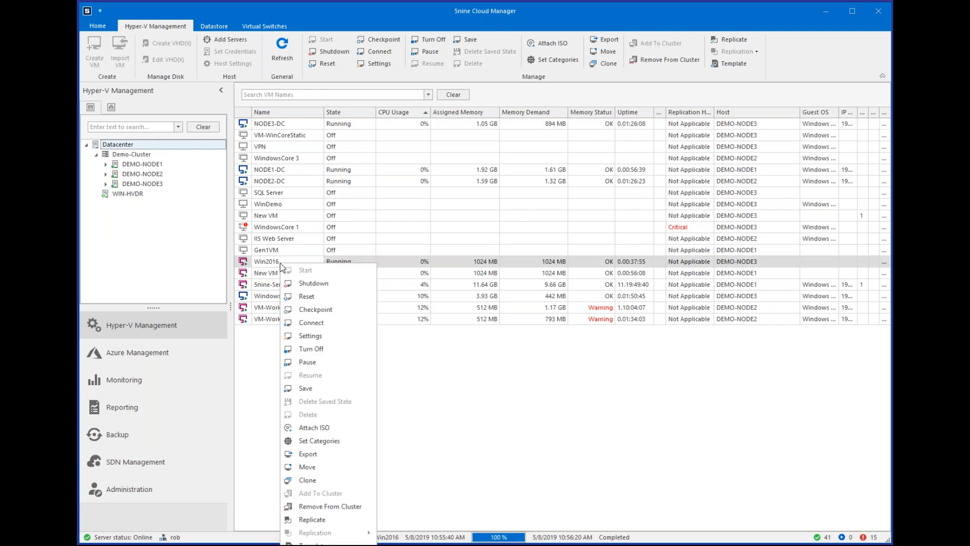
left_click(329, 520)
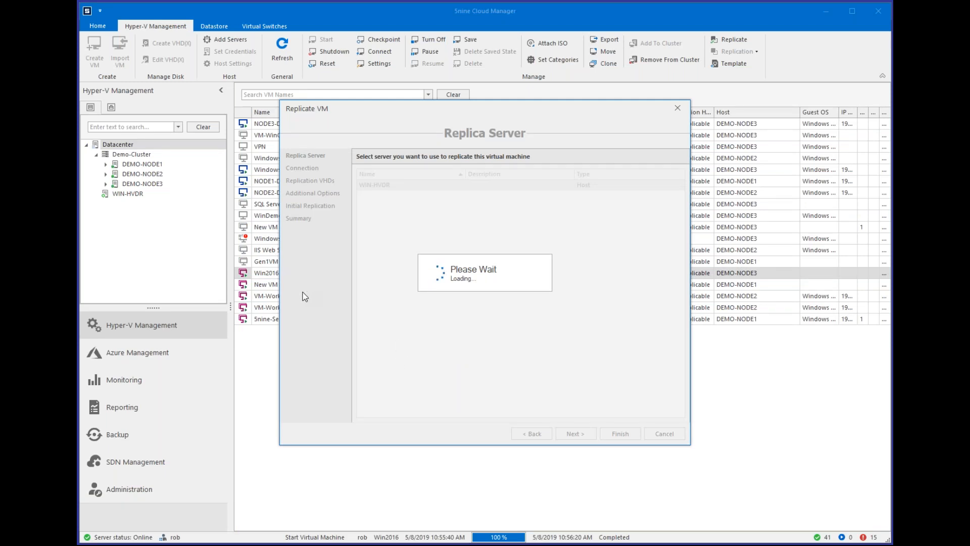
left_click(664, 433)
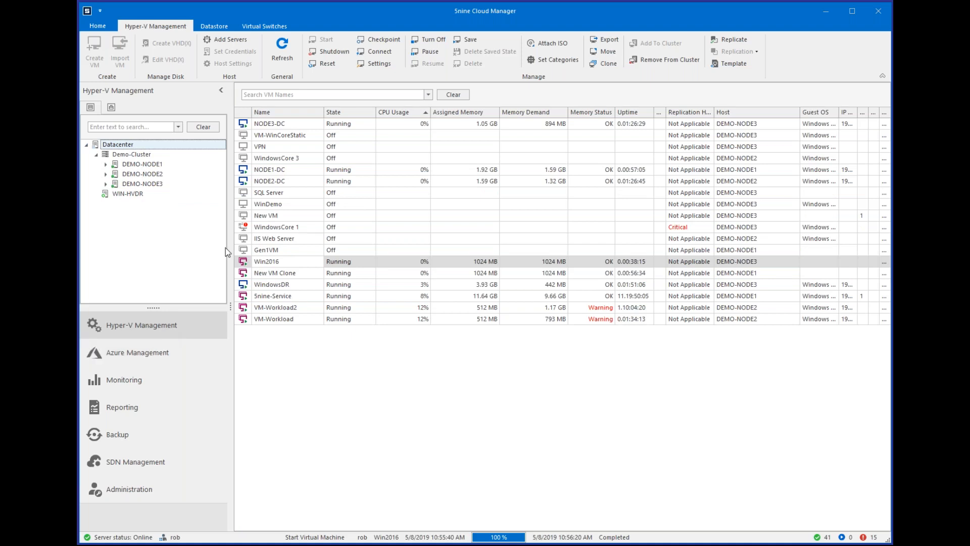
Examine the replication actions offered for the VM WindowsCore 1, without running any.
left_click(250, 241)
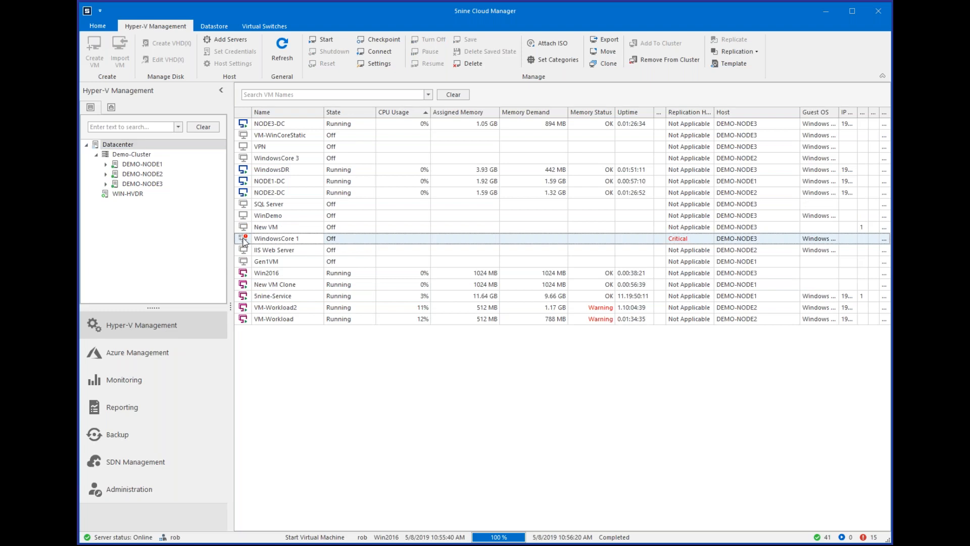
right_click(246, 241)
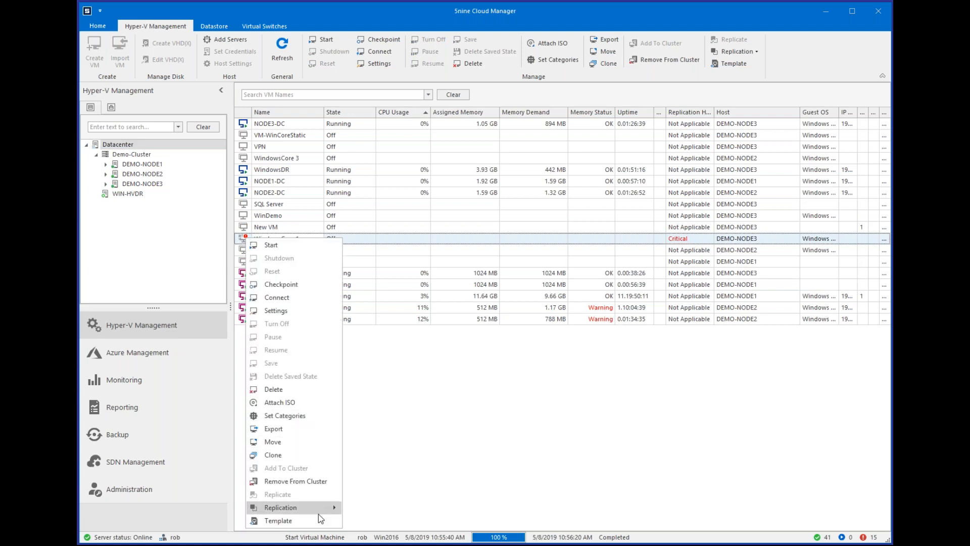
mouse_move(318, 514)
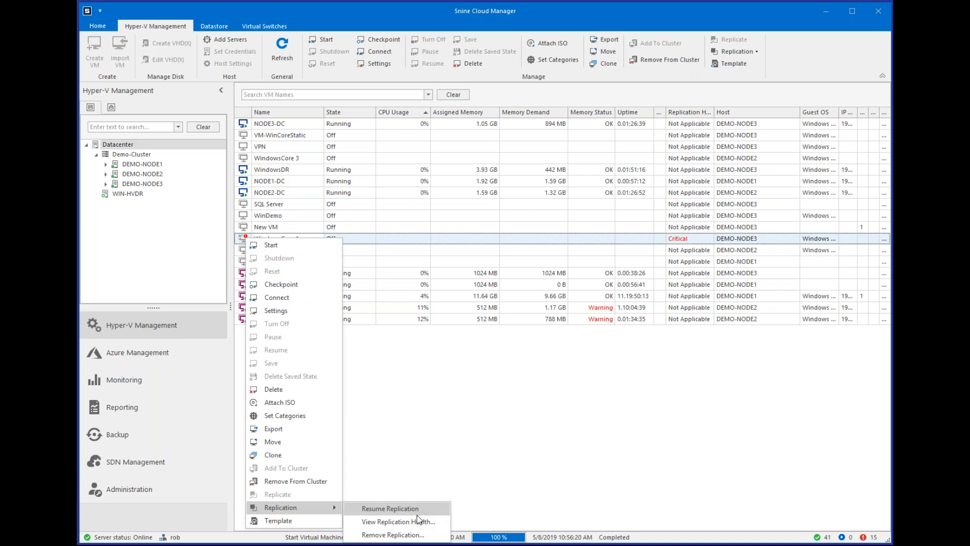
left_click(481, 402)
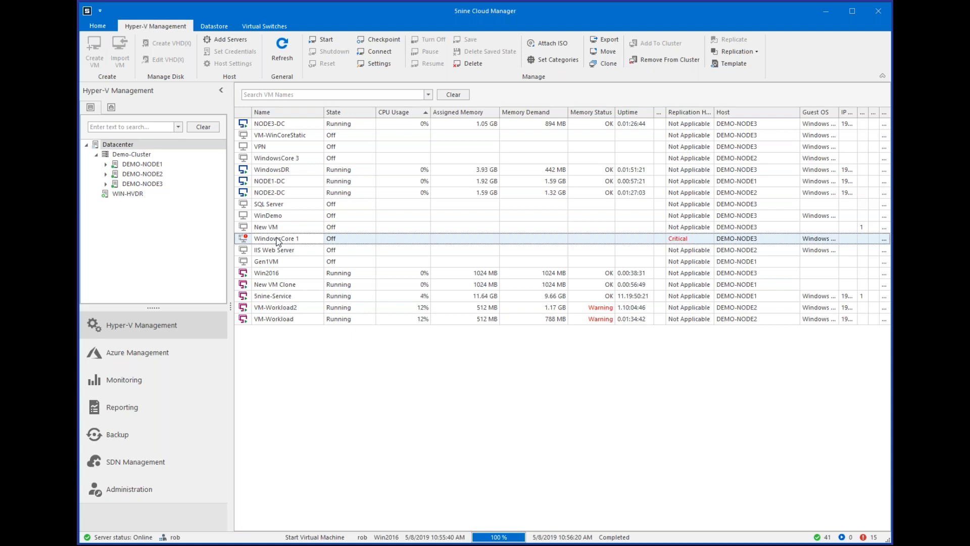
Review the replicated VMs in the Azure recovery vault MyVault and compare them with the Hyper-V datacenter view.
left_click(162, 353)
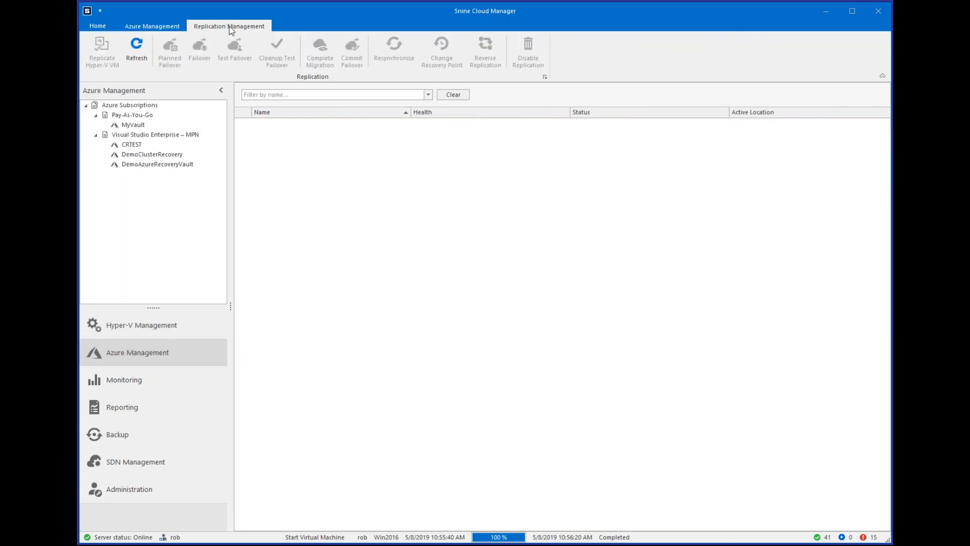
left_click(140, 126)
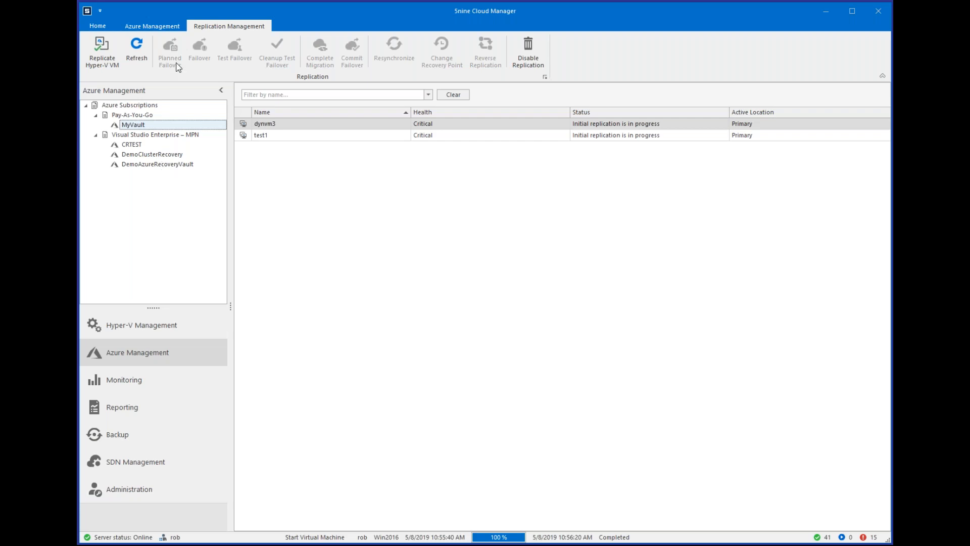
left_click(162, 331)
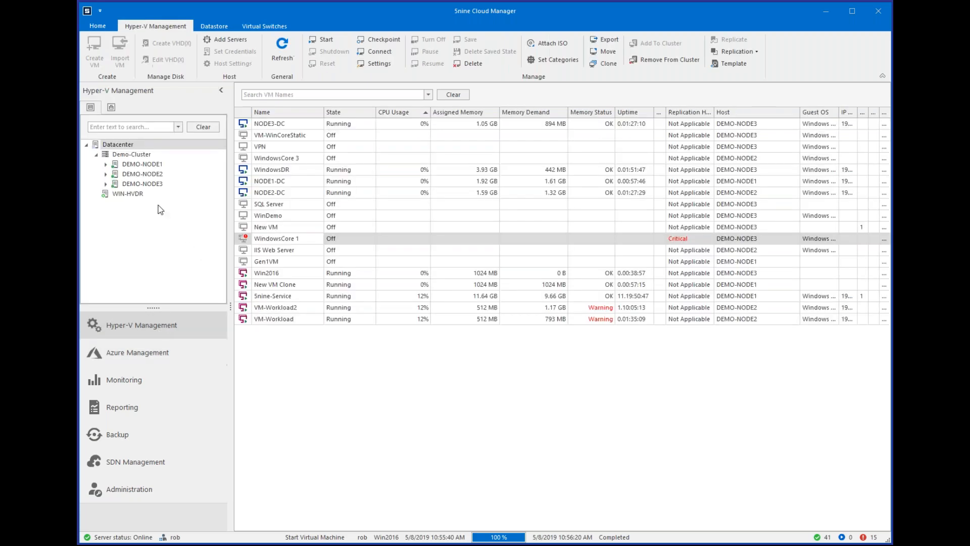
left_click(172, 351)
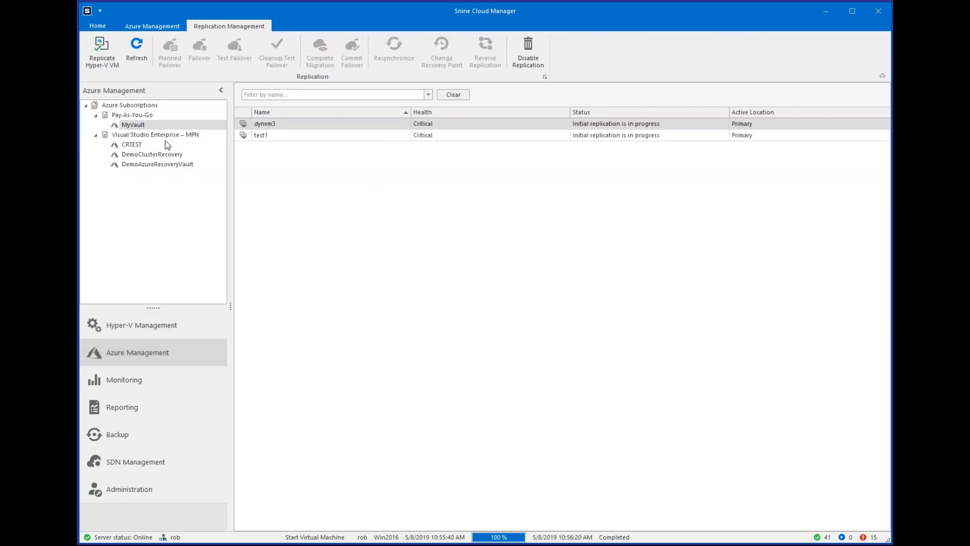
Try to replicate a VM from site DemoClusterNJ to the DemoClusterRecovery vault, with storage account 5ninedemocluster, network DemoNet and subnet Private5, and cancel.
left_click(152, 154)
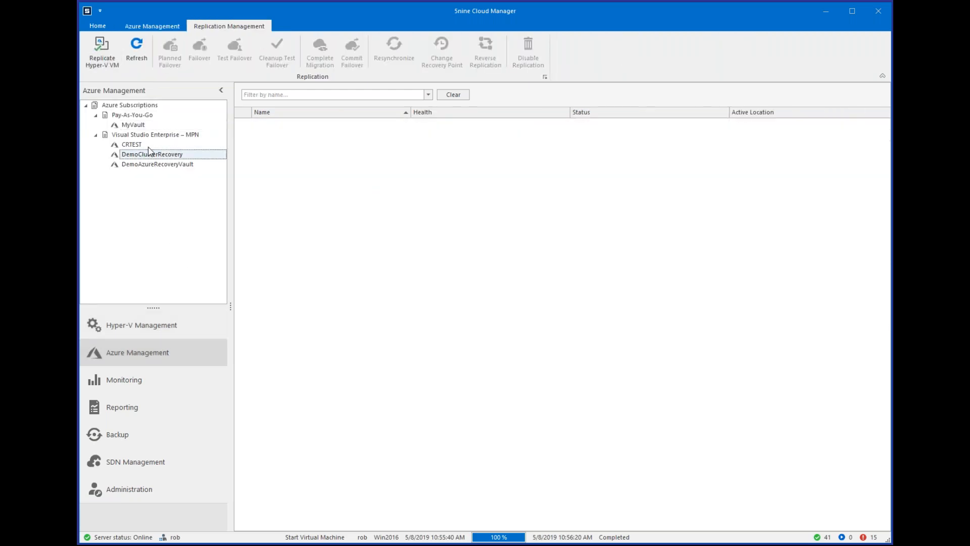
left_click(107, 67)
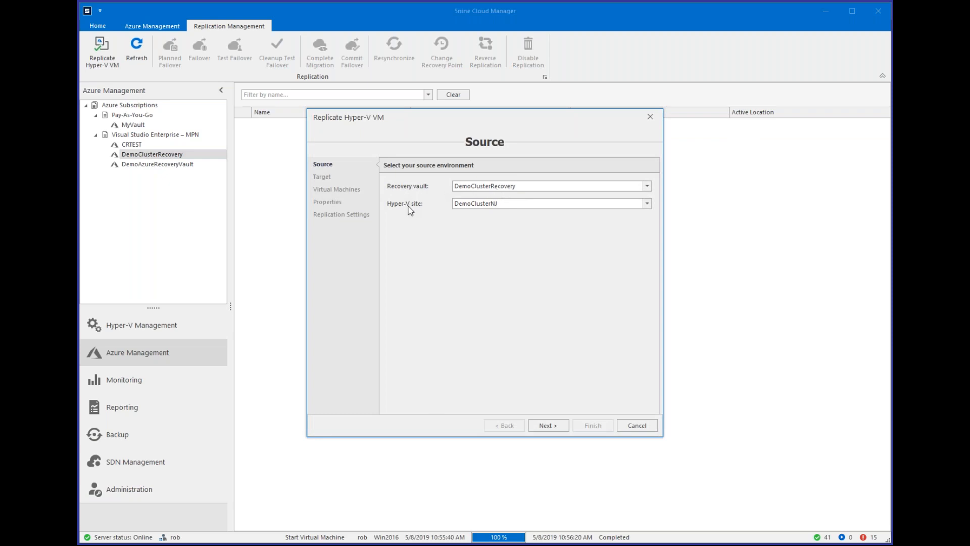
left_click(641, 205)
left_click(608, 212)
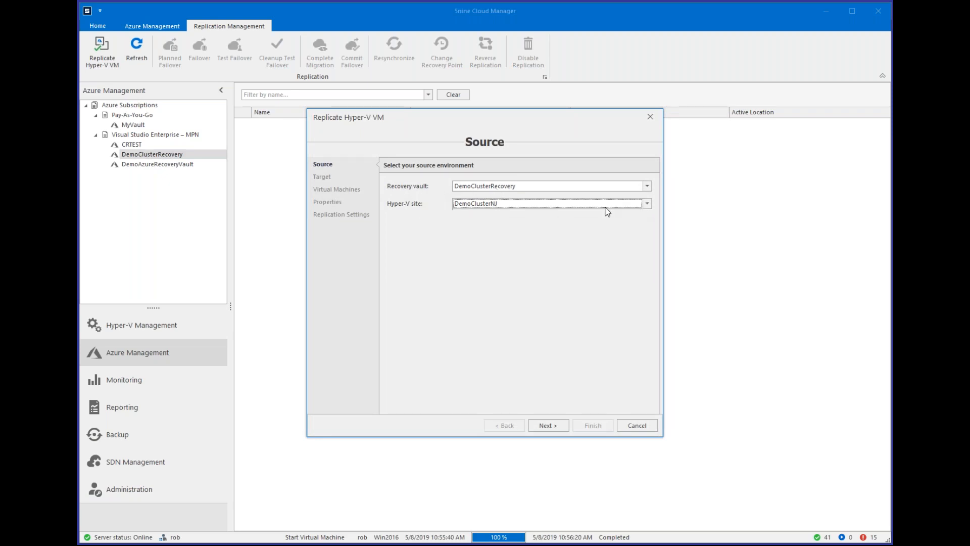
left_click(548, 424)
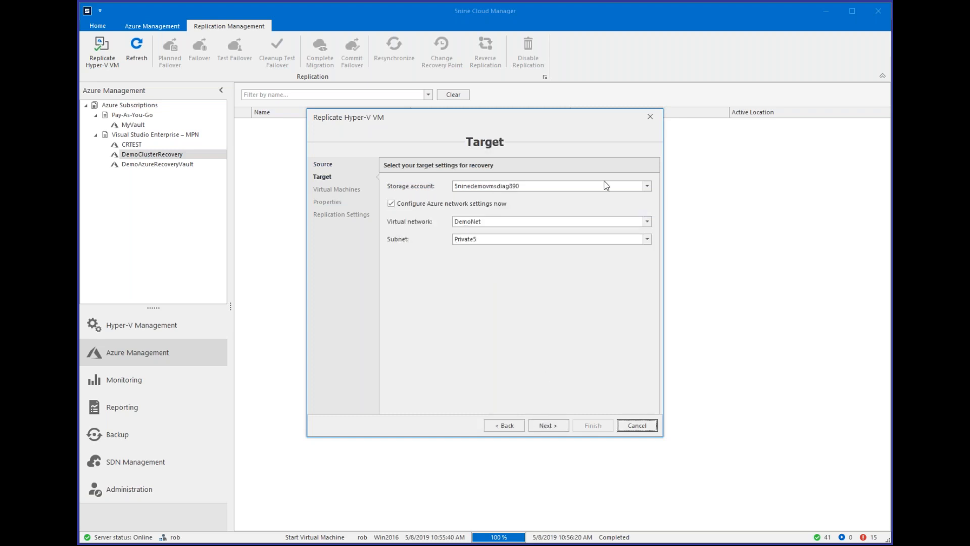
left_click(648, 188)
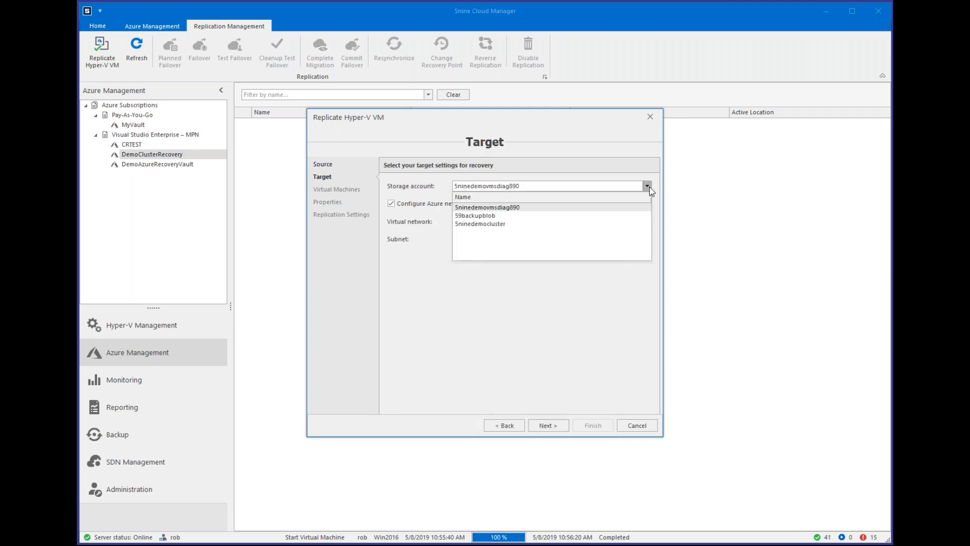
left_click(509, 224)
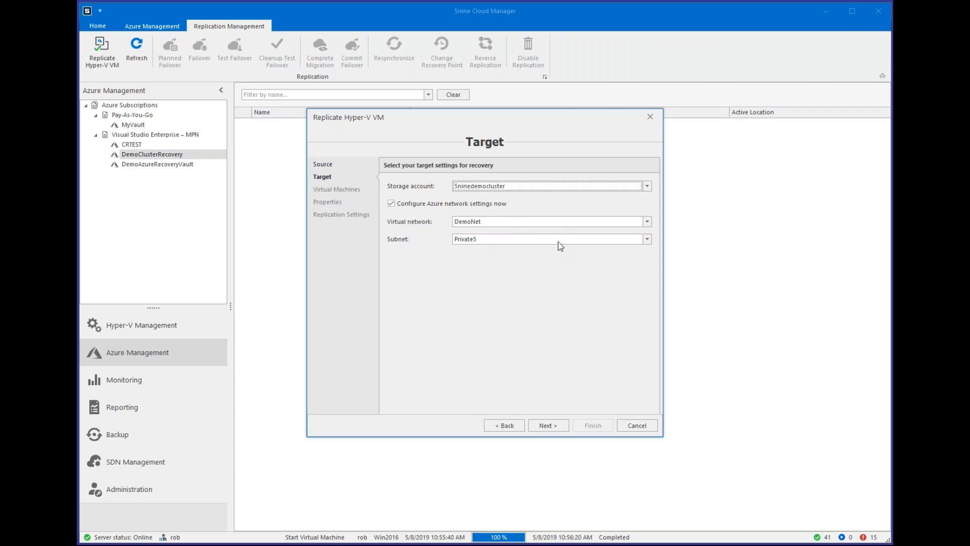
left_click(547, 425)
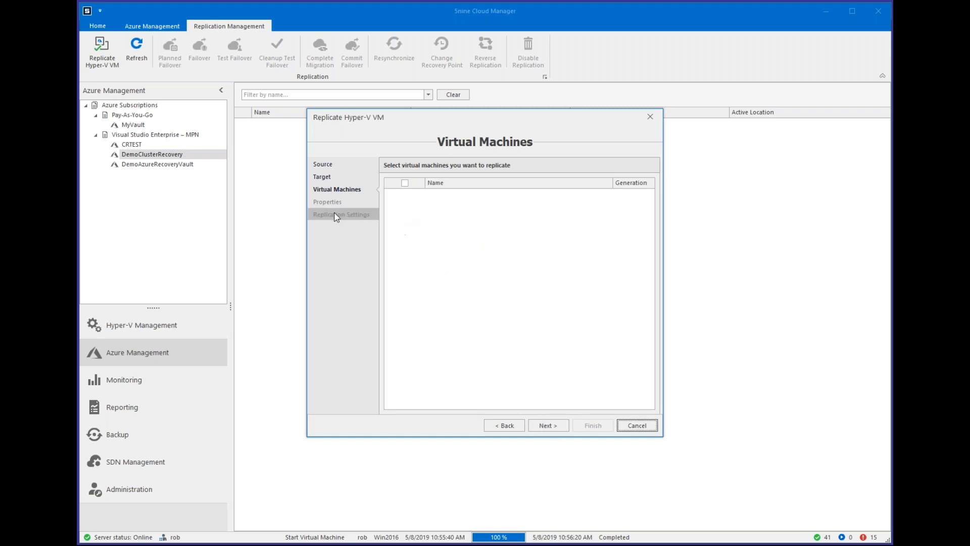
left_click(640, 425)
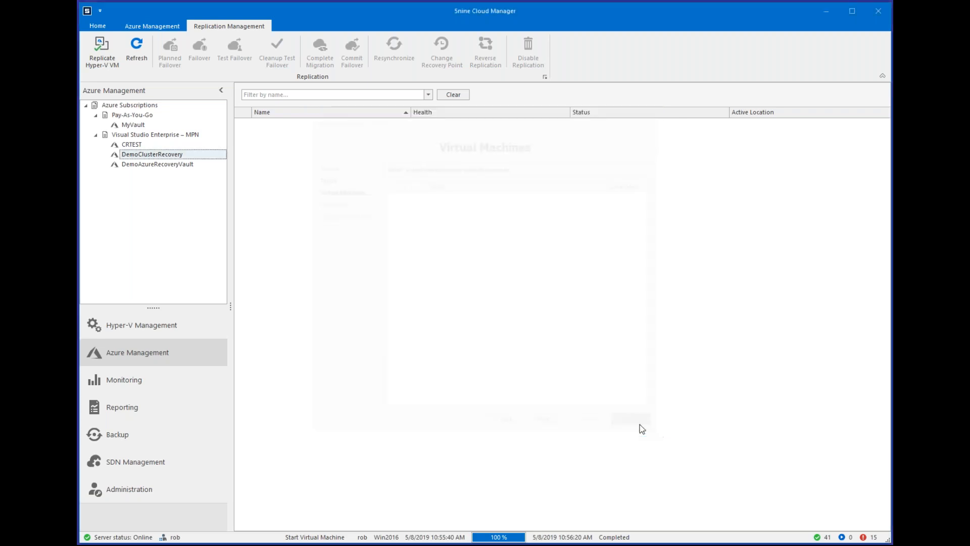
Start a Hyper-V VM replication to the MyVault vault from site MyCross, keeping the default target settings, and proceed to the virtual machine selection.
left_click(133, 125)
left_click(101, 51)
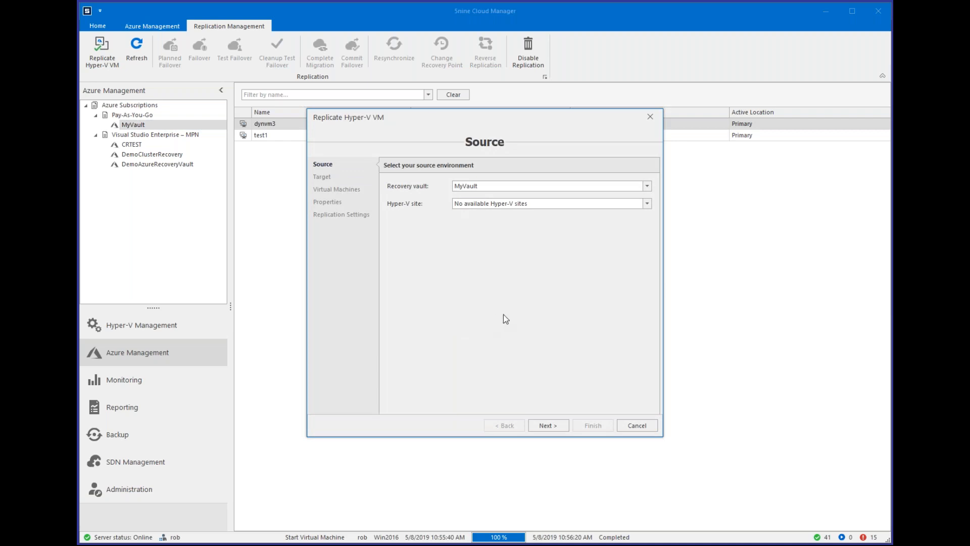
left_click(543, 204)
left_click(543, 205)
left_click(554, 428)
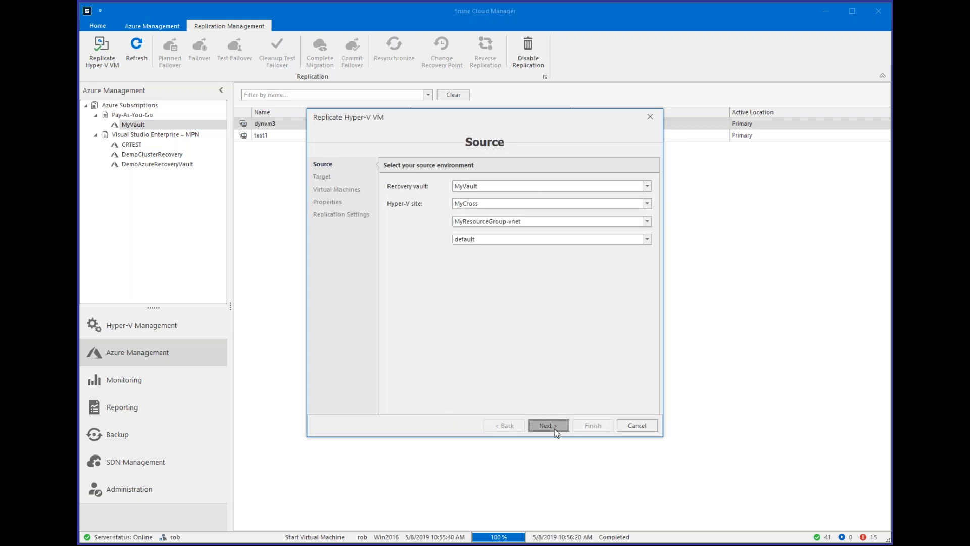
left_click(554, 429)
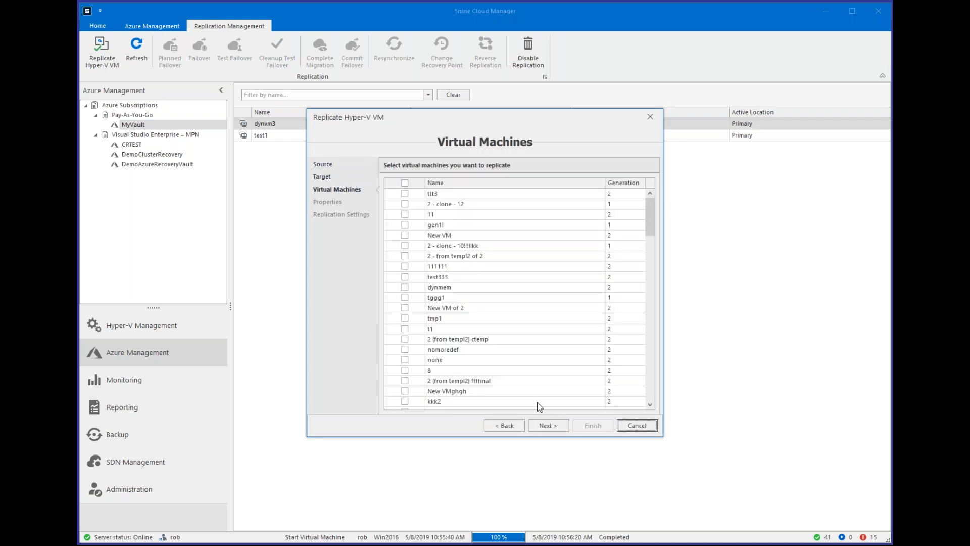
Choose VM tggg1 for replication with Windows as the OS type, review the replication settings, and cancel the wizard.
left_click(405, 297)
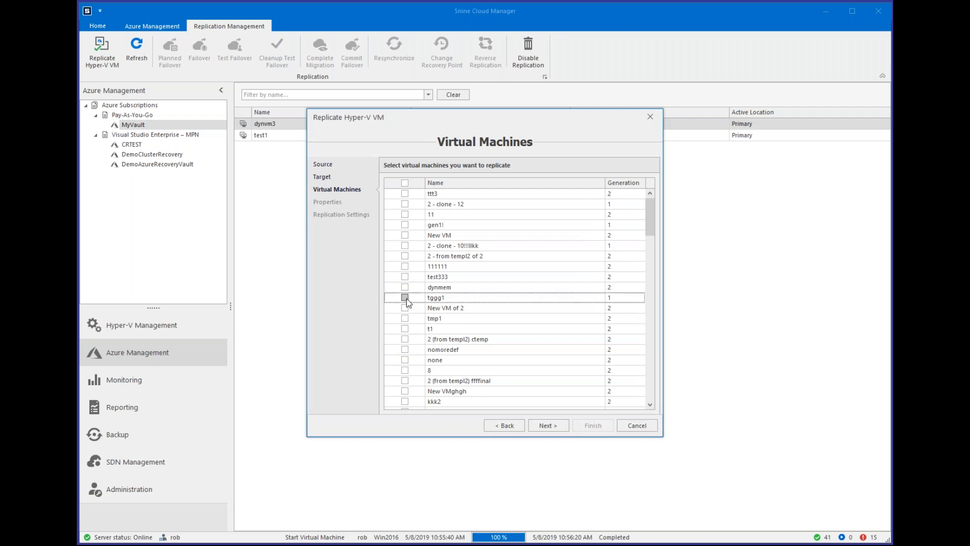
left_click(556, 425)
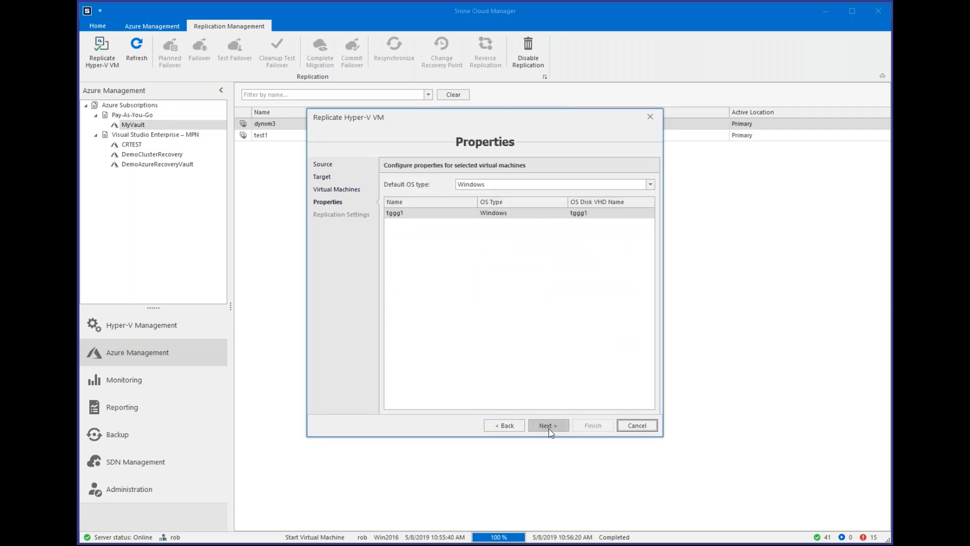
left_click(549, 427)
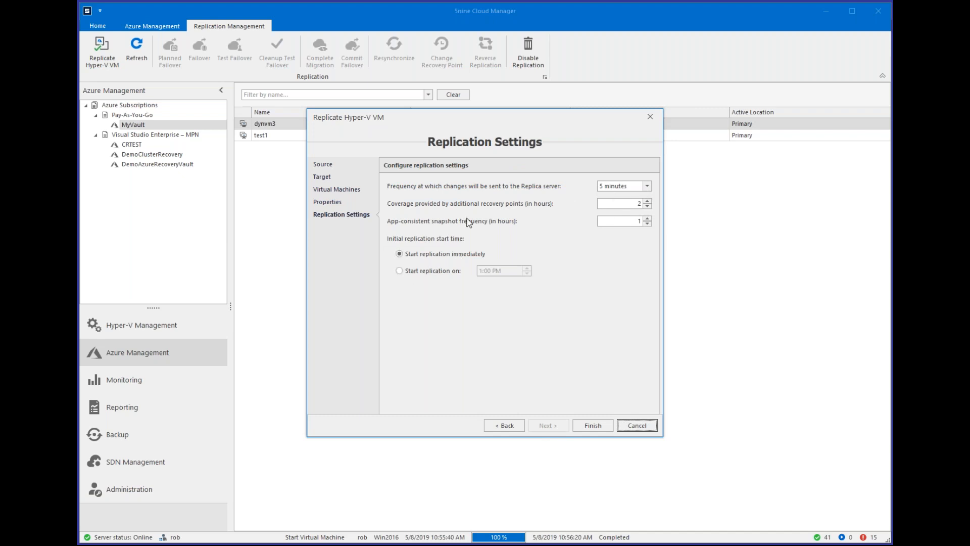
left_click(637, 425)
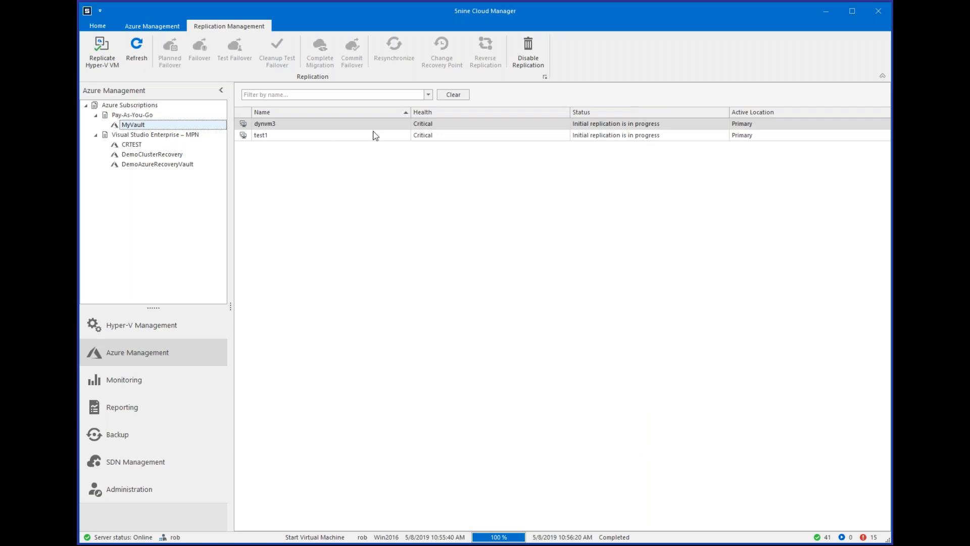
Review the Azure virtual machines of the Pay-As-You-Go and Visual Studio Enterprise – MPN subscriptions, and expand the latter.
left_click(354, 137)
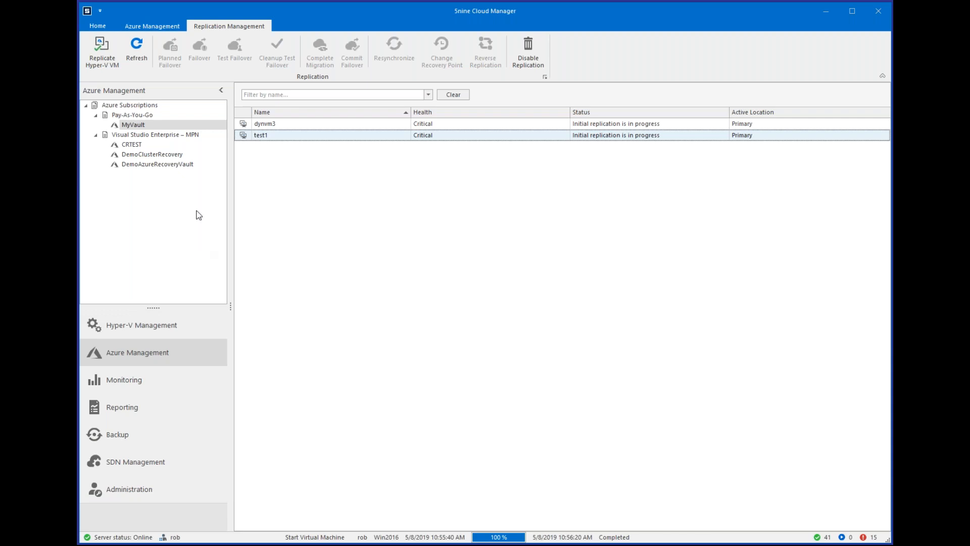
left_click(159, 25)
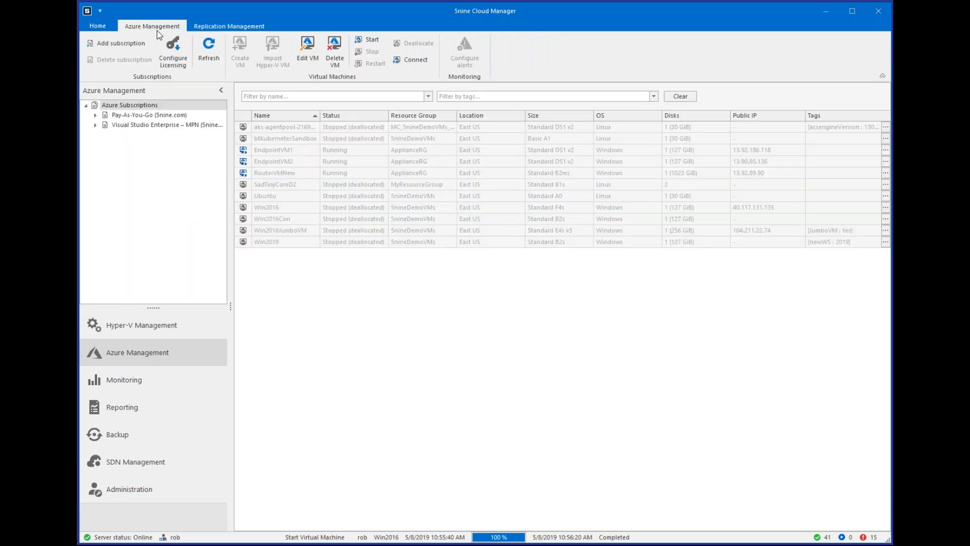
left_click(150, 118)
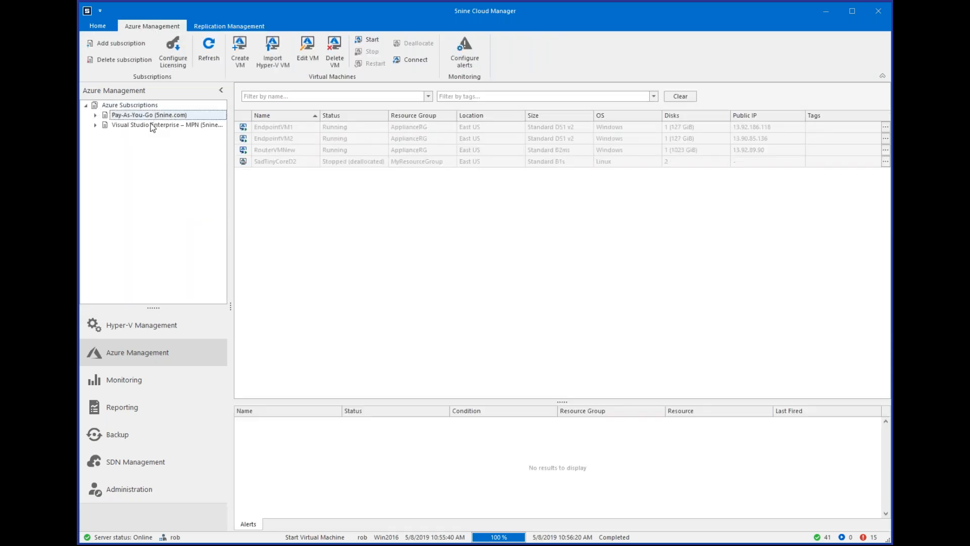
left_click(152, 127)
left_click(95, 125)
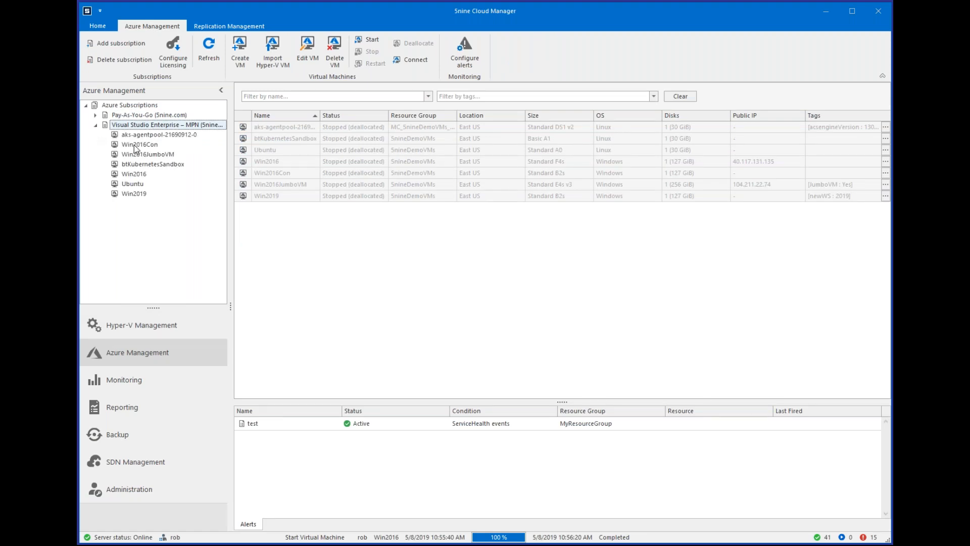
Expand the Pay-As-You-Go subscription and view the performance charts of Azure VM EndpointVM1.
left_click(137, 144)
double_click(148, 115)
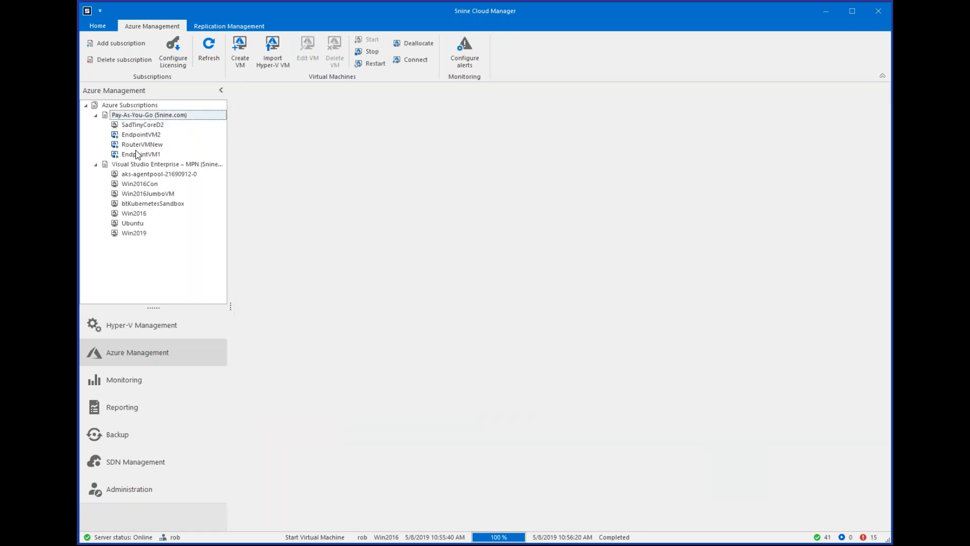
left_click(137, 154)
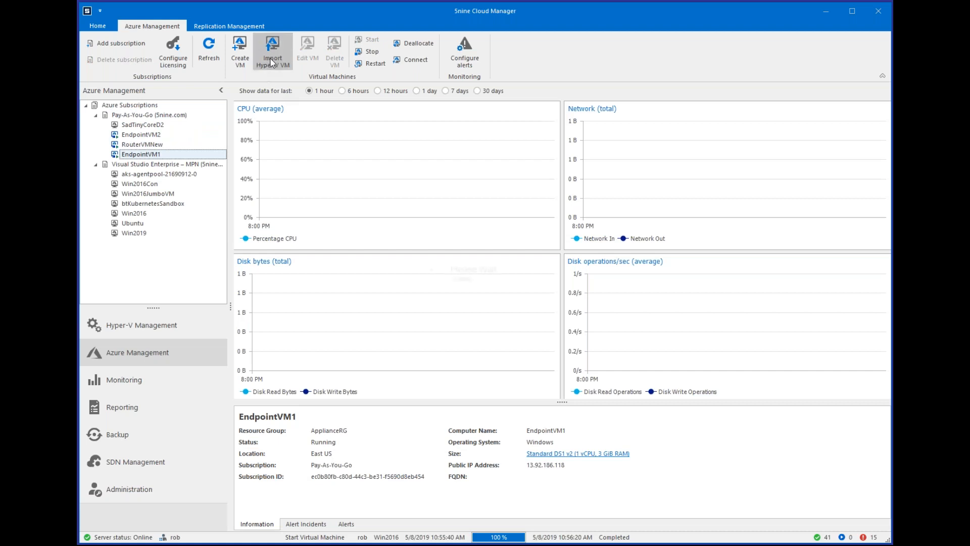
Try to import the Hyper-V VM WinDemo into Azure, and cancel the import wizard.
left_click(272, 62)
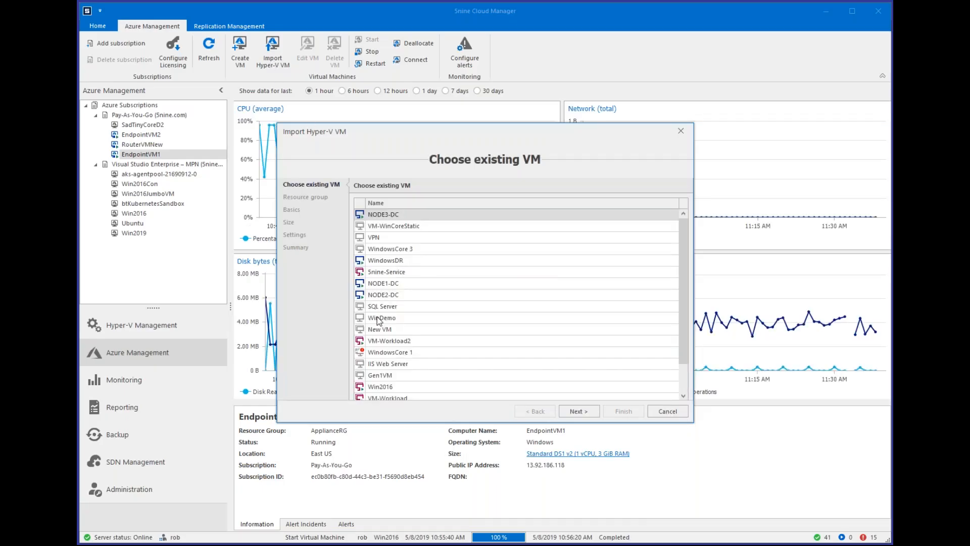
left_click(379, 320)
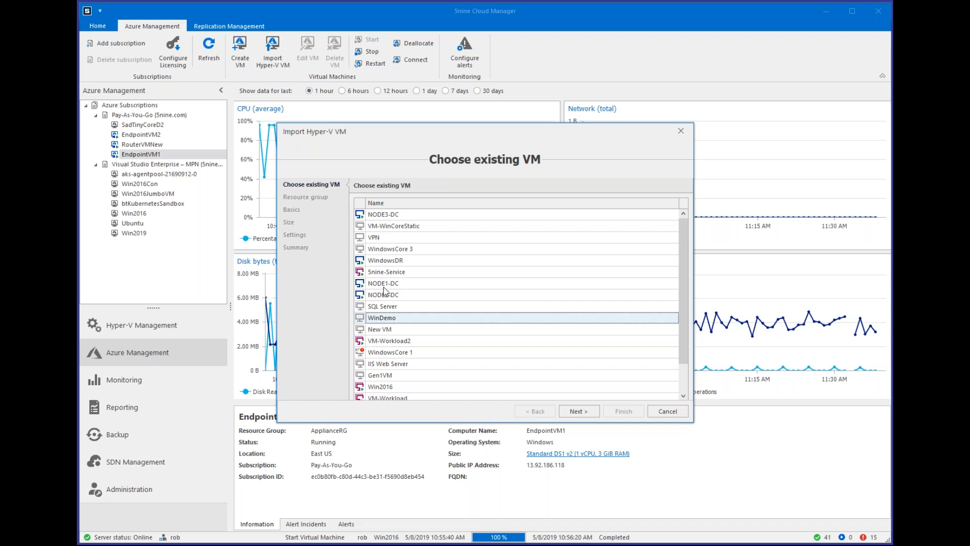
left_click(671, 409)
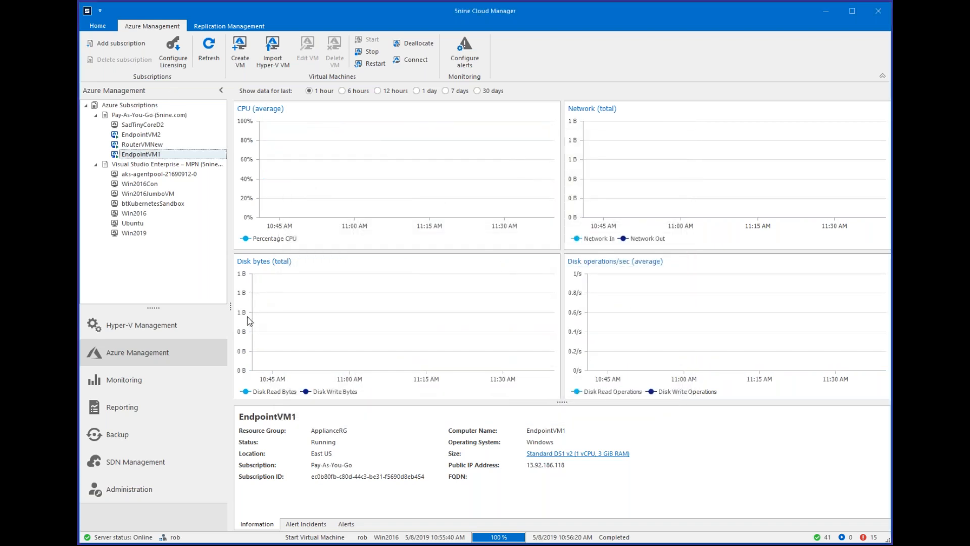
Live-migrate the clustered Hyper-V VM New VM Clone to the best possible node.
left_click(191, 336)
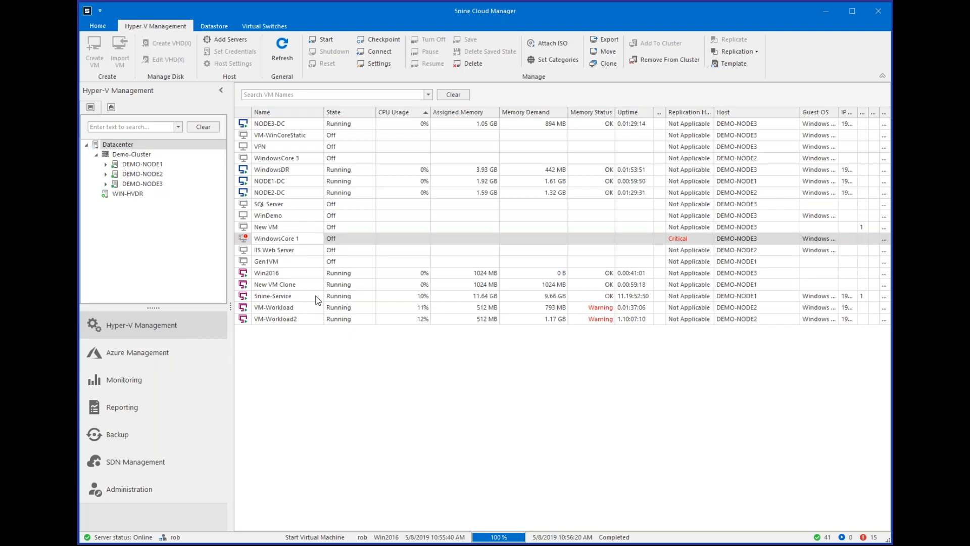
right_click(302, 286)
left_click(332, 196)
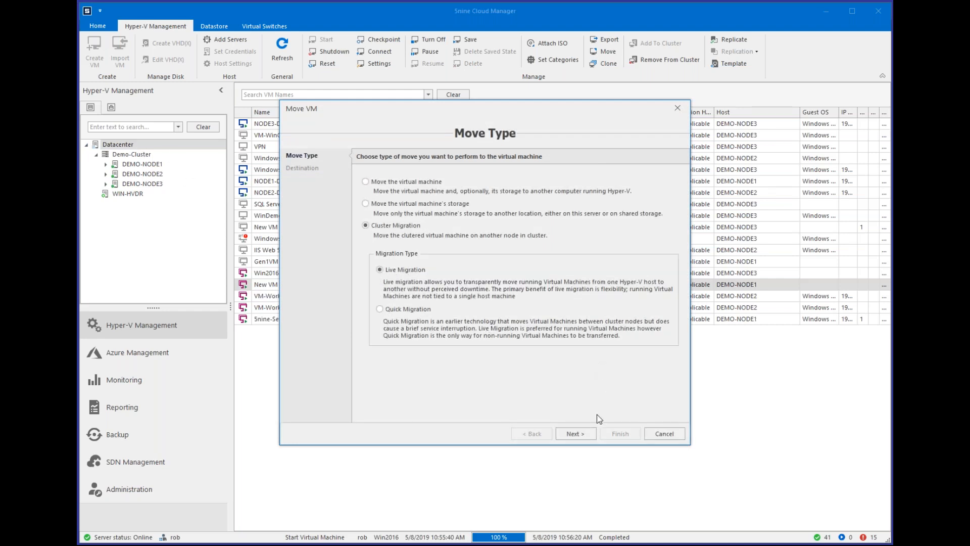
left_click(576, 434)
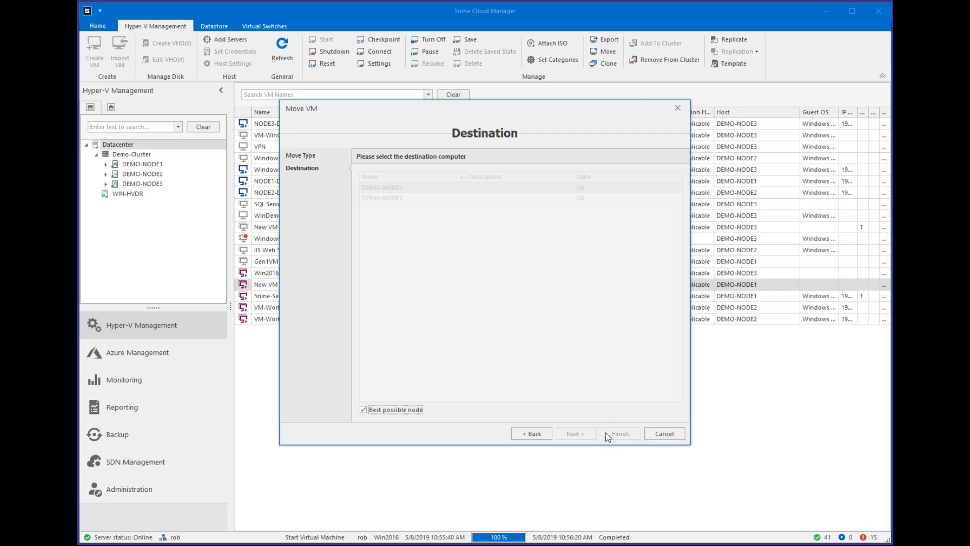
left_click(619, 434)
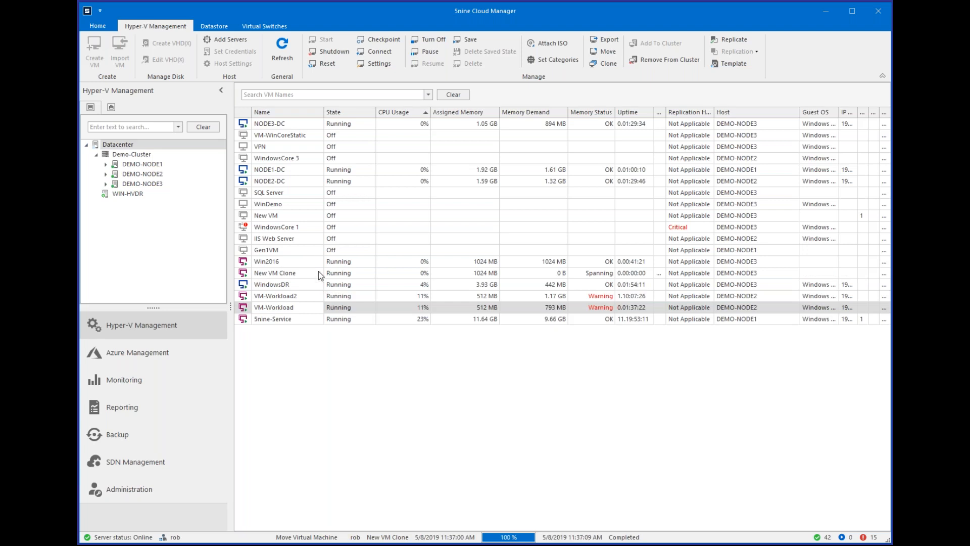
left_click(320, 272)
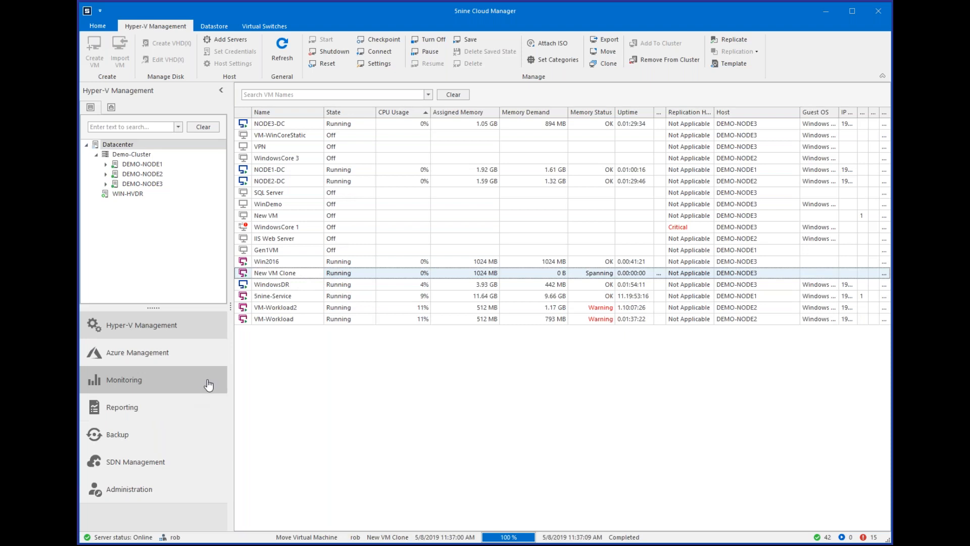
Review the existing backup jobs of Demo-Cluster and DEMO-NODE1, and look through the virtual machines on DEMO-NODE1.
left_click(170, 443)
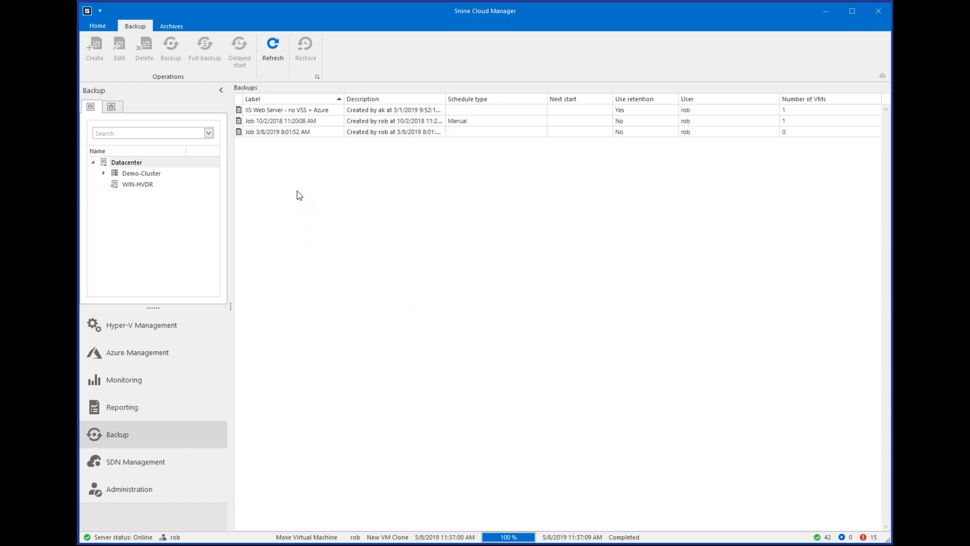
left_click(104, 174)
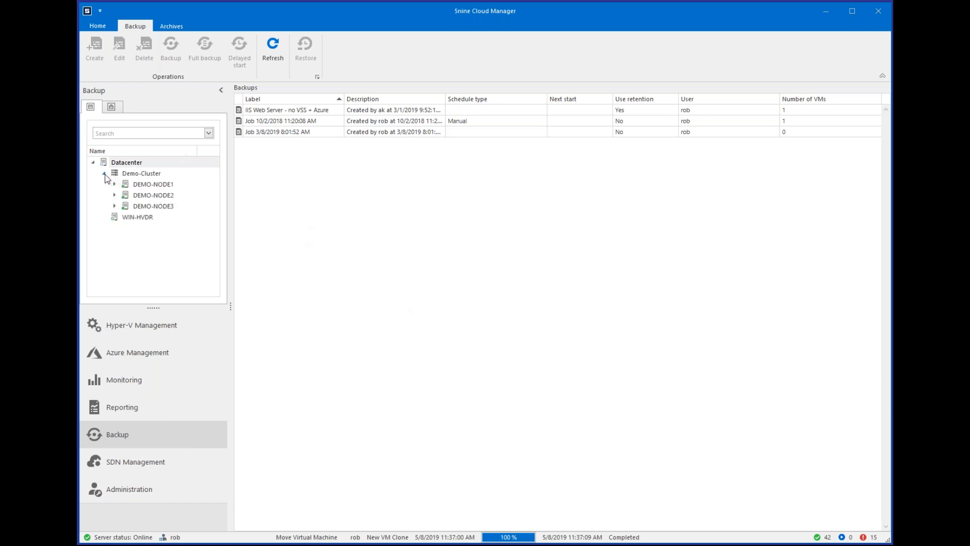
left_click(133, 175)
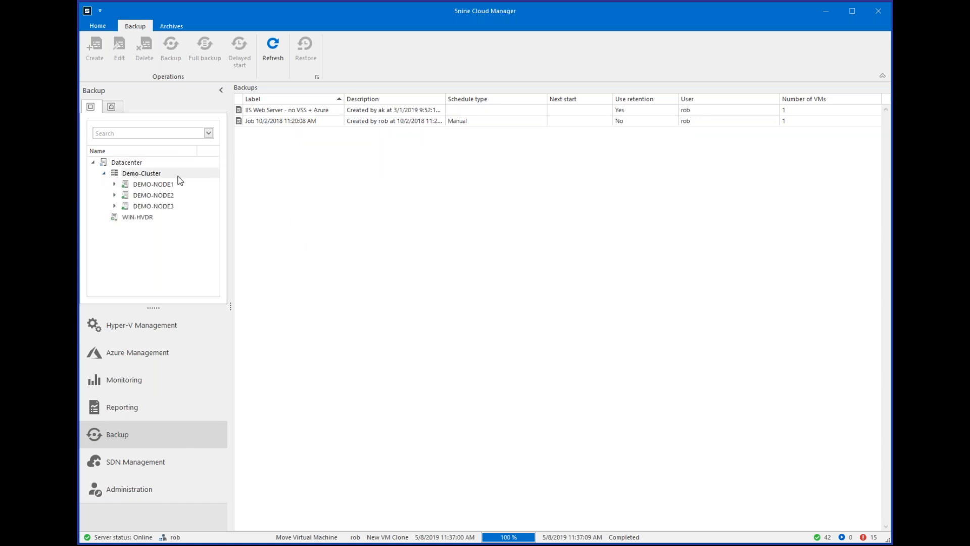
left_click(153, 185)
left_click(142, 177)
left_click(149, 185)
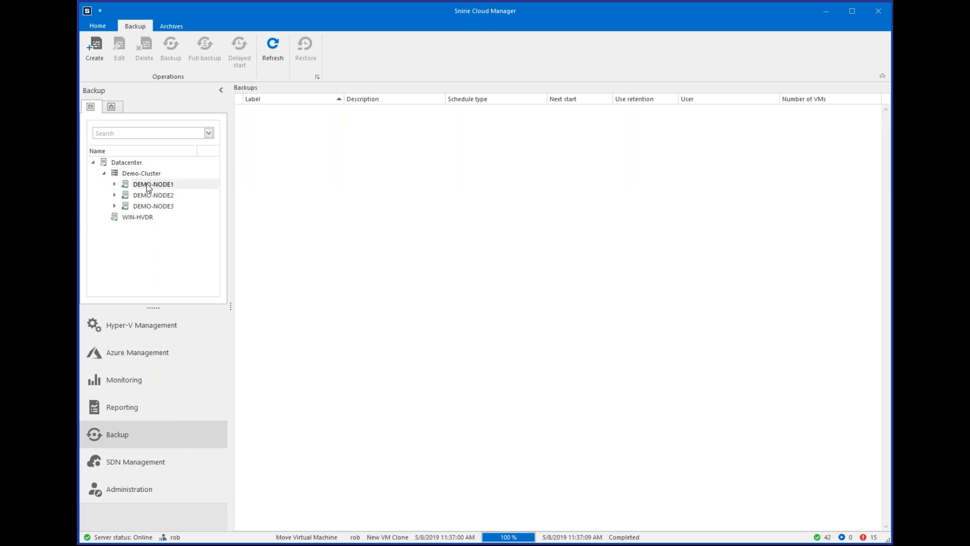
left_click(115, 185)
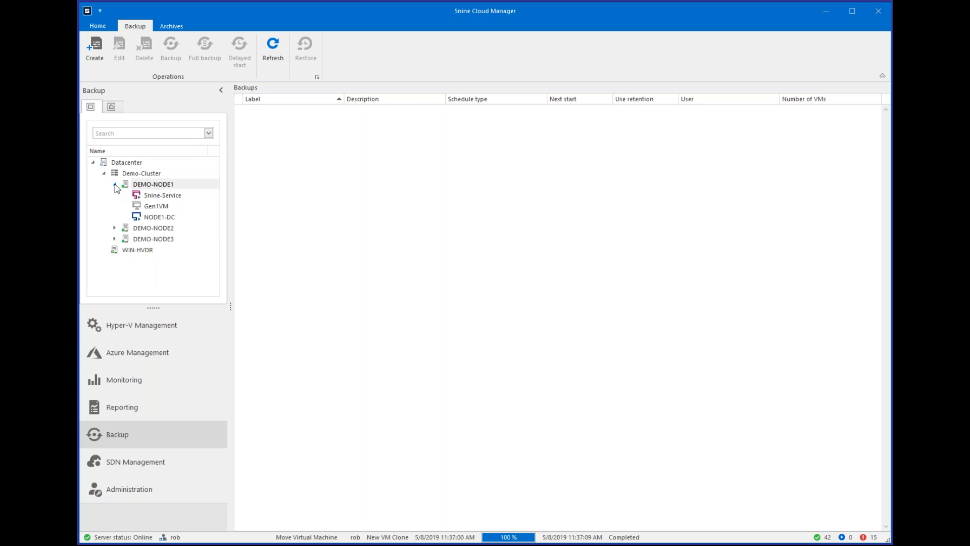
left_click(114, 184)
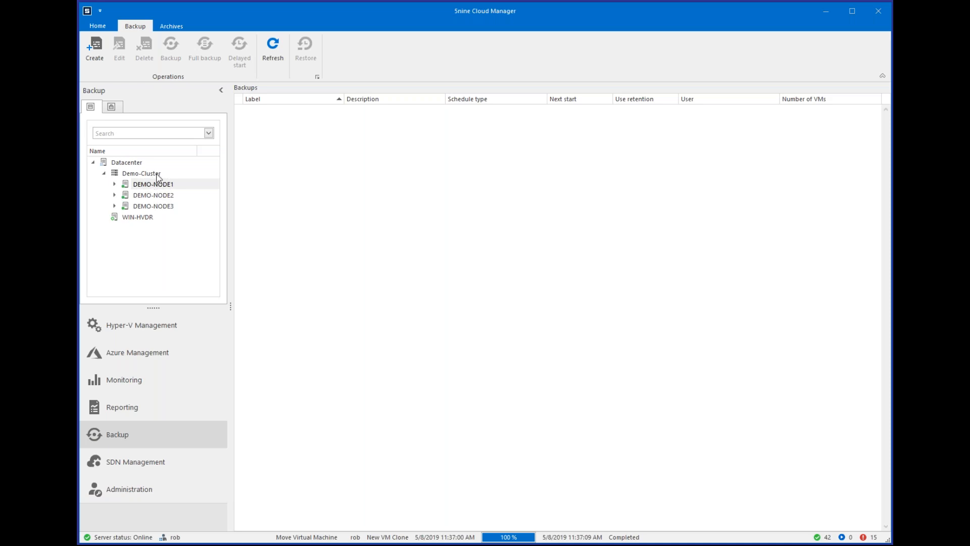
Expand DEMO-NODE1 and DEMO-NODE2 in the backup tree to browse the virtual machines available for backup.
left_click(153, 175)
left_click(129, 189)
left_click(115, 184)
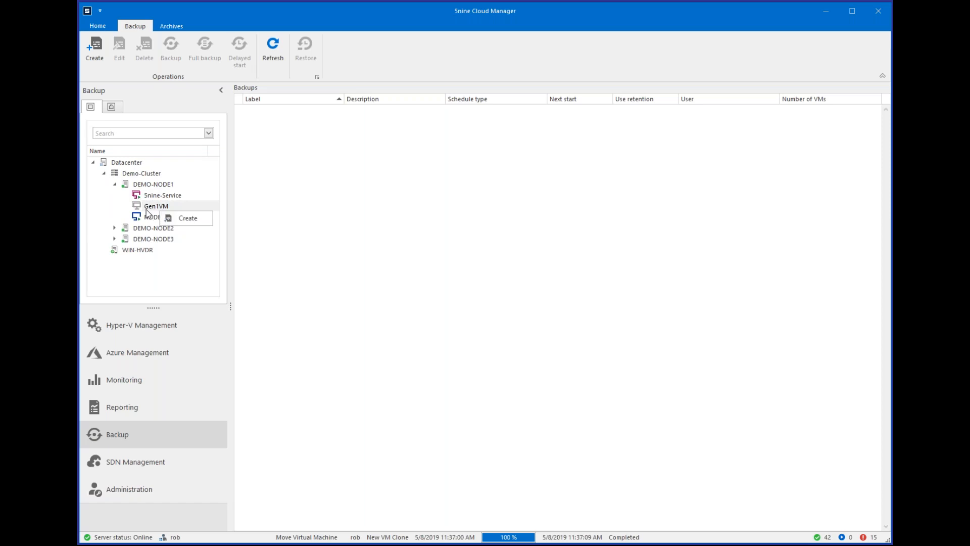
left_click(114, 229)
left_click(114, 228)
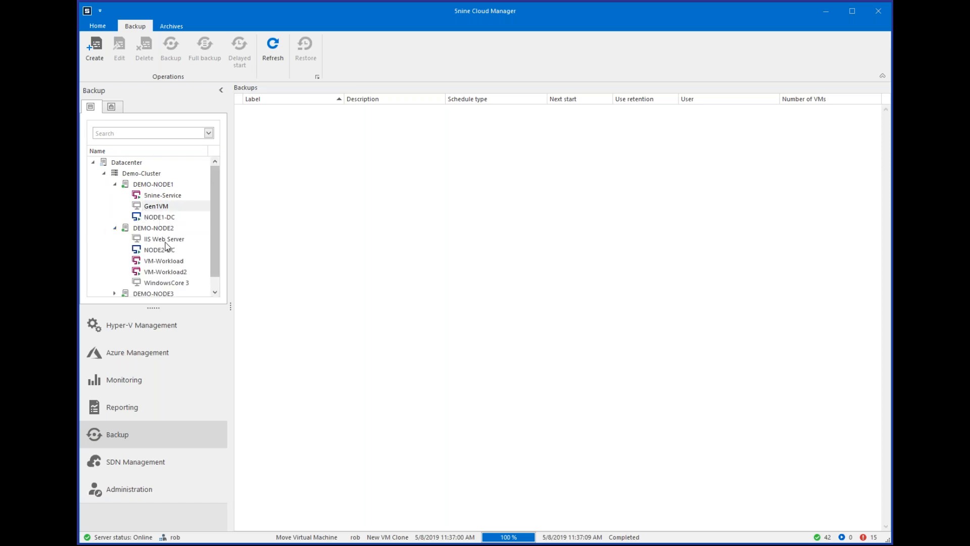
scroll(211, 232, "down", 1)
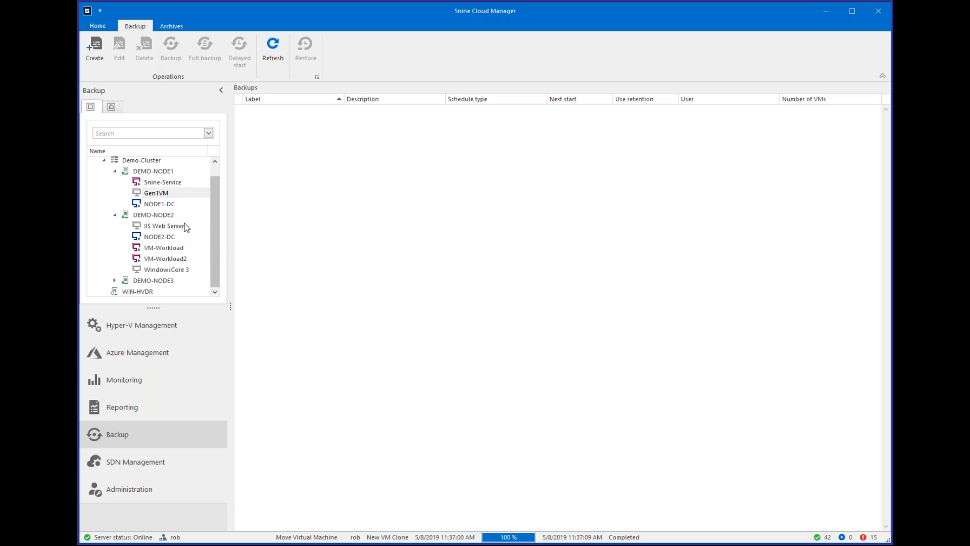
Start a new backup job for the Gen1VM virtual machine and name it Gen1VM.
right_click(163, 196)
left_click(172, 201)
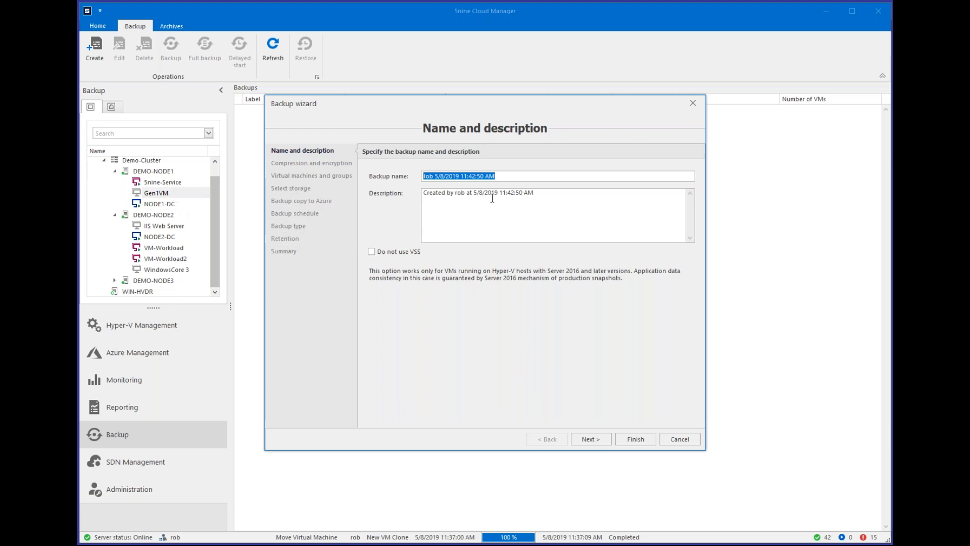
type("Gen1VM")
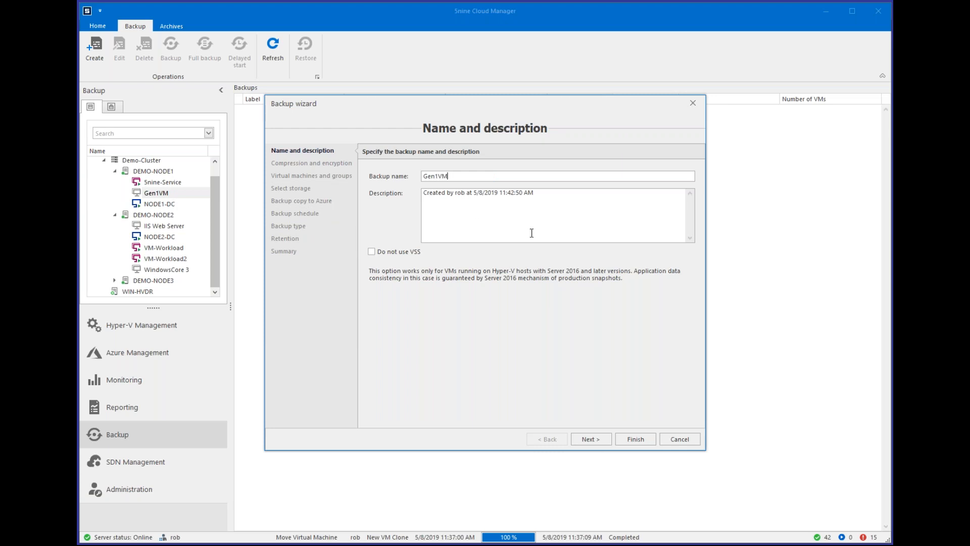
Proceed to the backup's compression and encryption settings, and enter the encryption key for AES 128 bit encryption.
left_click(577, 439)
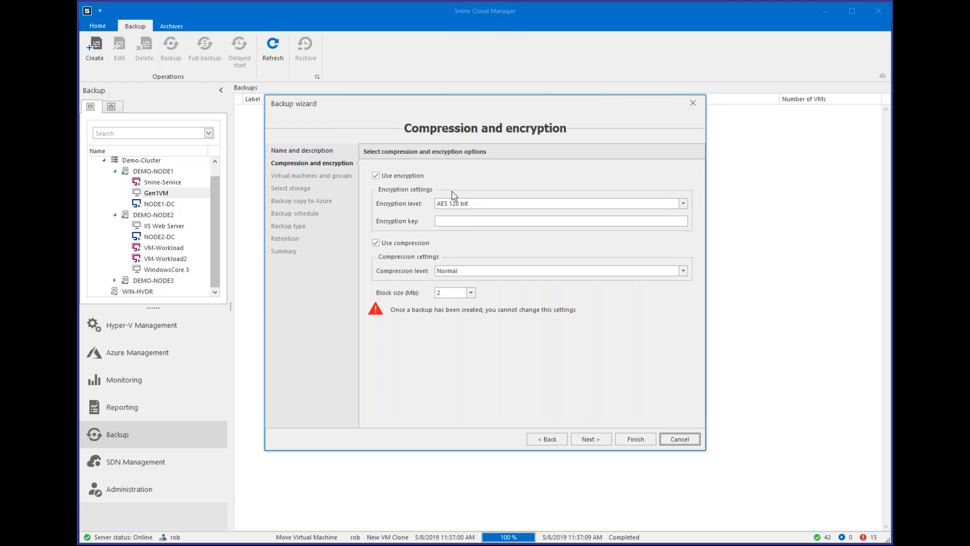
left_click(516, 220)
type("1234")
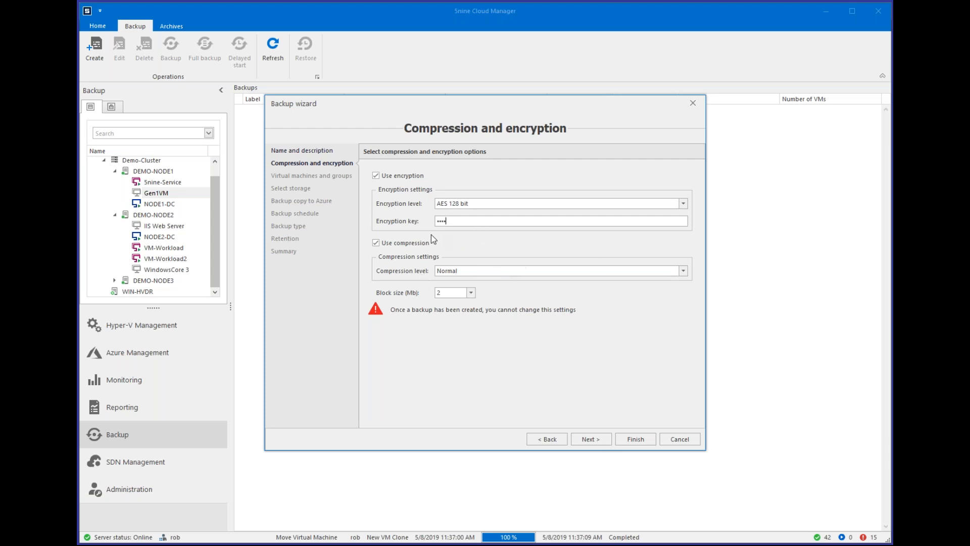
Re-enter the encryption key for the backup and proceed to the virtual machine selection.
left_click_drag(460, 221, 412, 231)
type("••••")
left_click(594, 444)
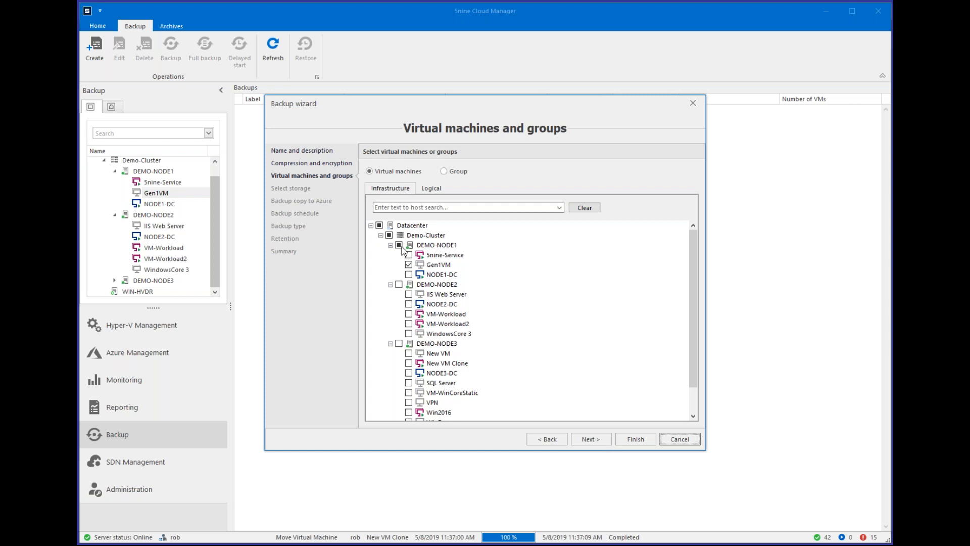
Keep only Gen1VM selected for the backup and assign SMB Backup Storage as the datastore for Demo-Cluster.
left_click(379, 225)
left_click(409, 264)
left_click(589, 439)
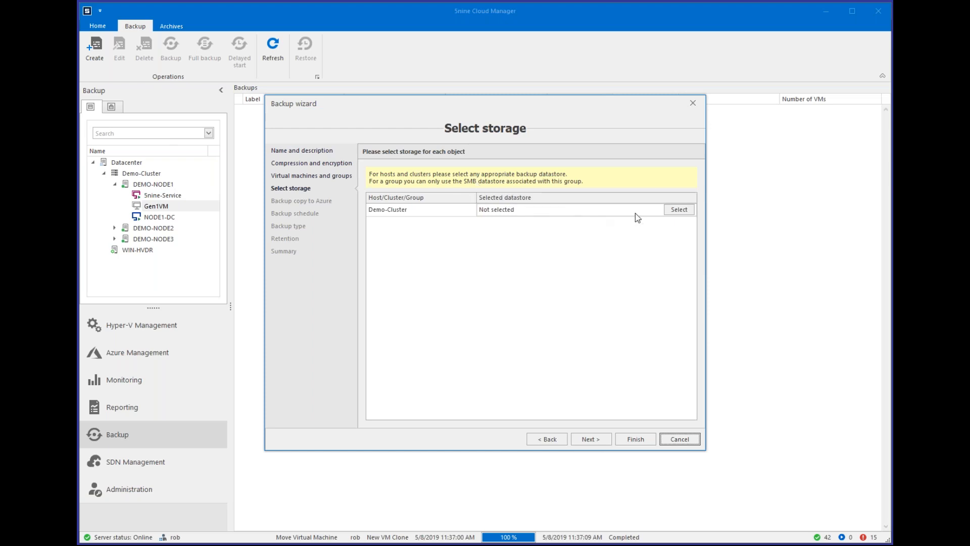
left_click(674, 209)
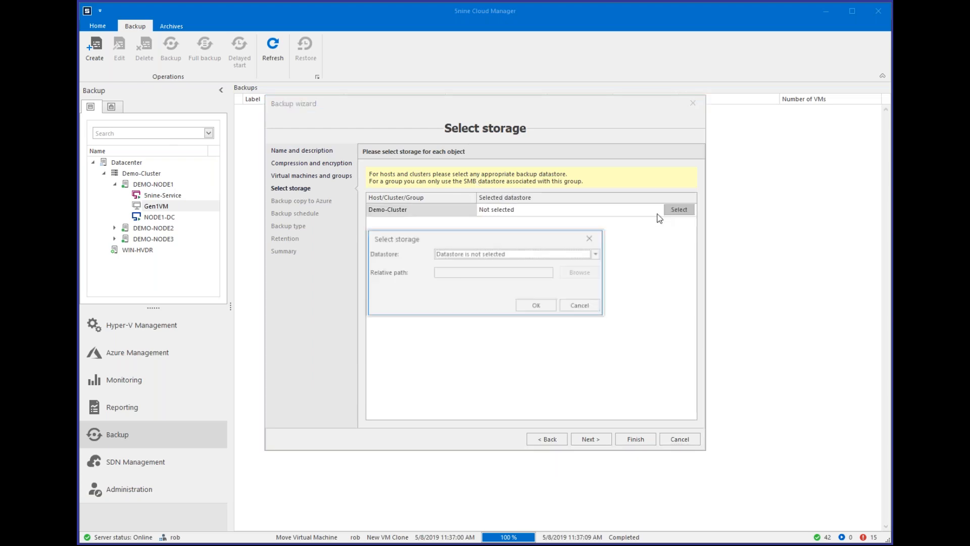
left_click(543, 255)
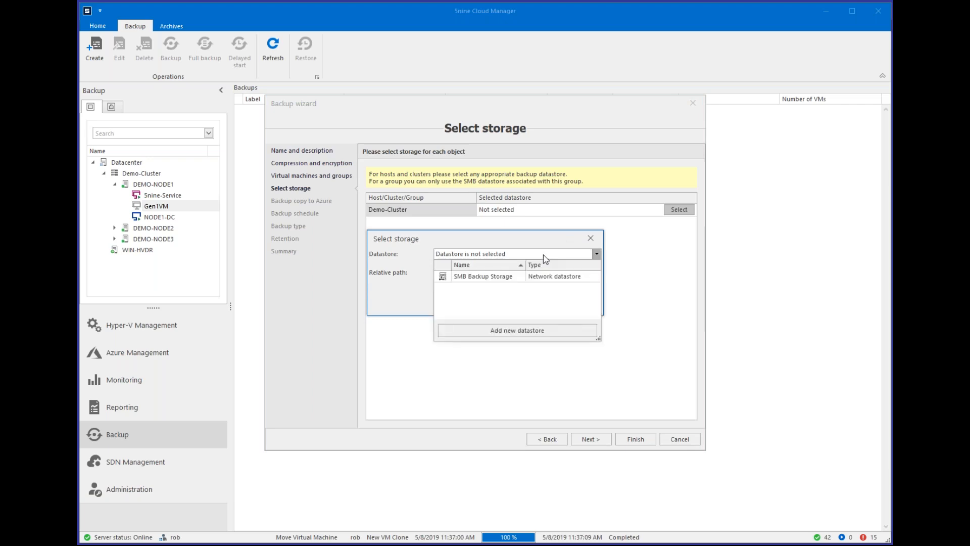
left_click(488, 277)
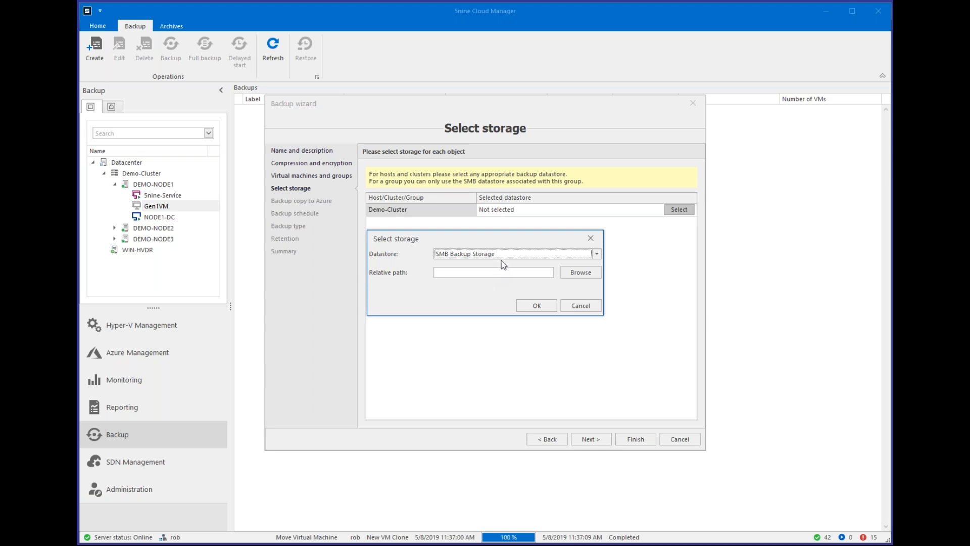
left_click(529, 307)
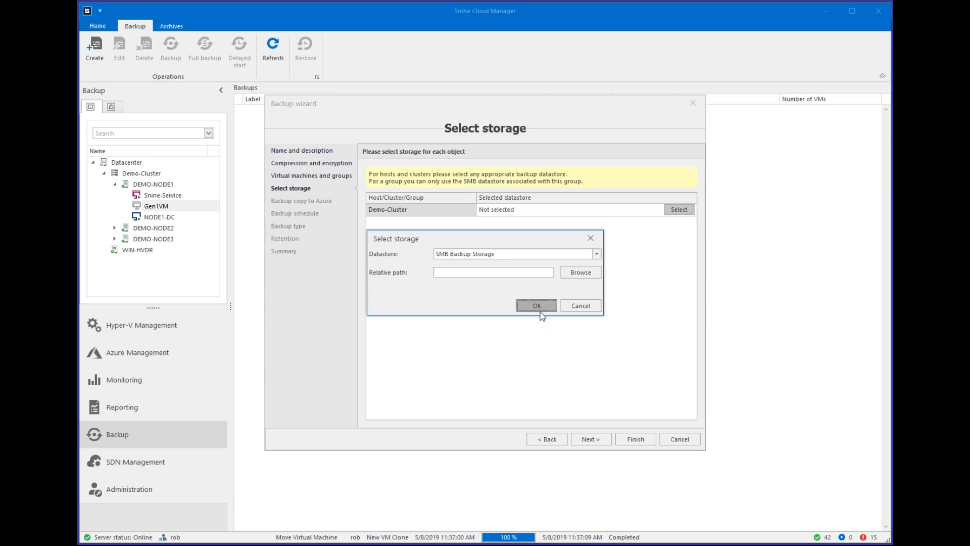
left_click(590, 439)
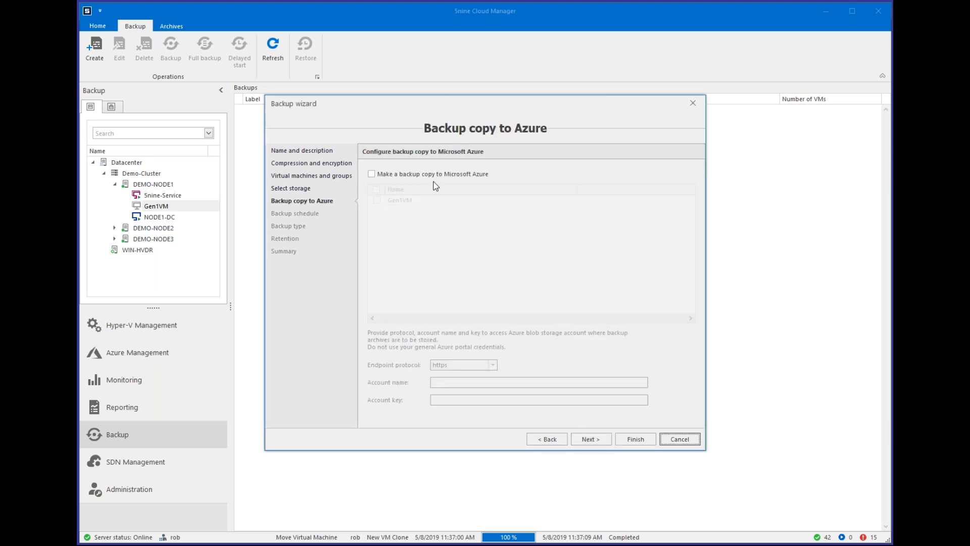
Enable a backup copy of Gen1VM to Microsoft Azure over https, entering the storage account name and account key.
left_click(431, 174)
left_click(377, 201)
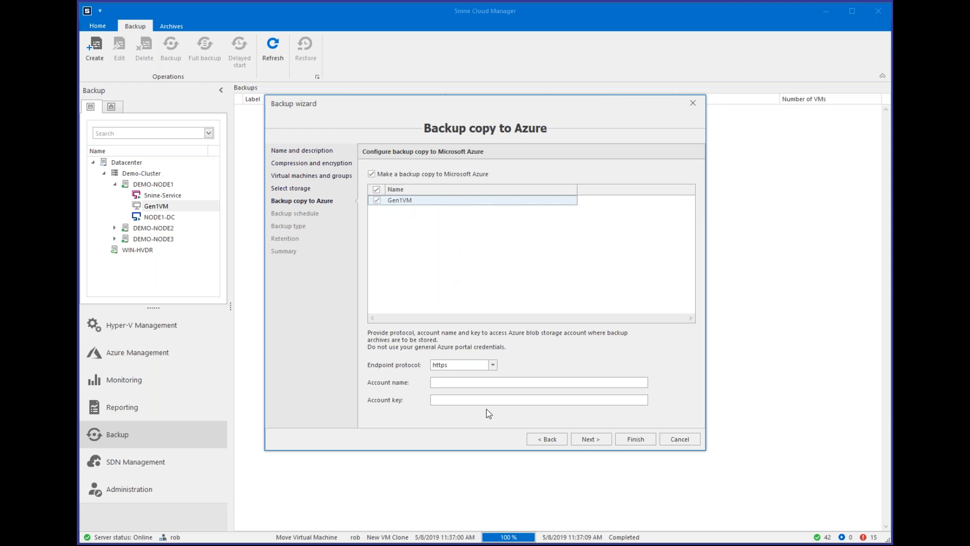
left_click(470, 383)
type("435453453543")
left_click(462, 400)
type("***************")
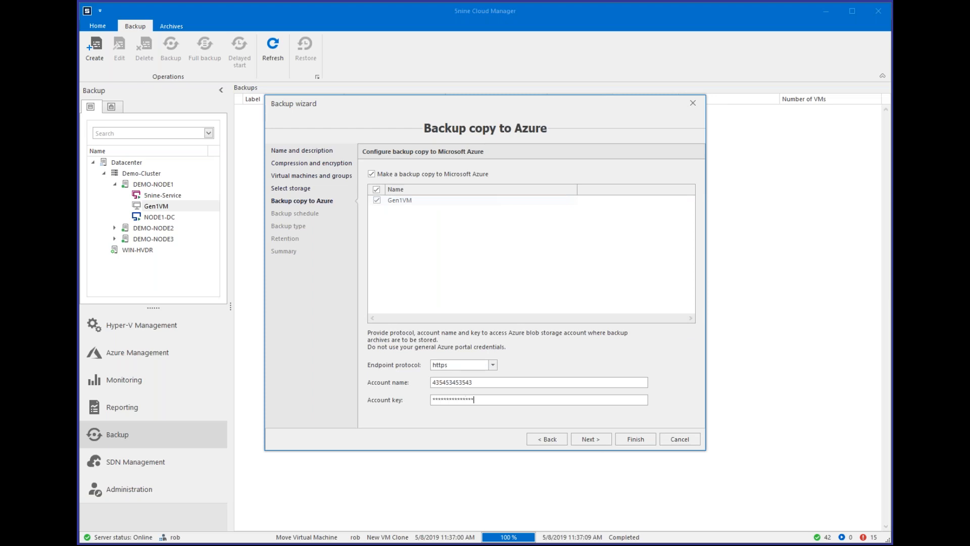
left_click(588, 442)
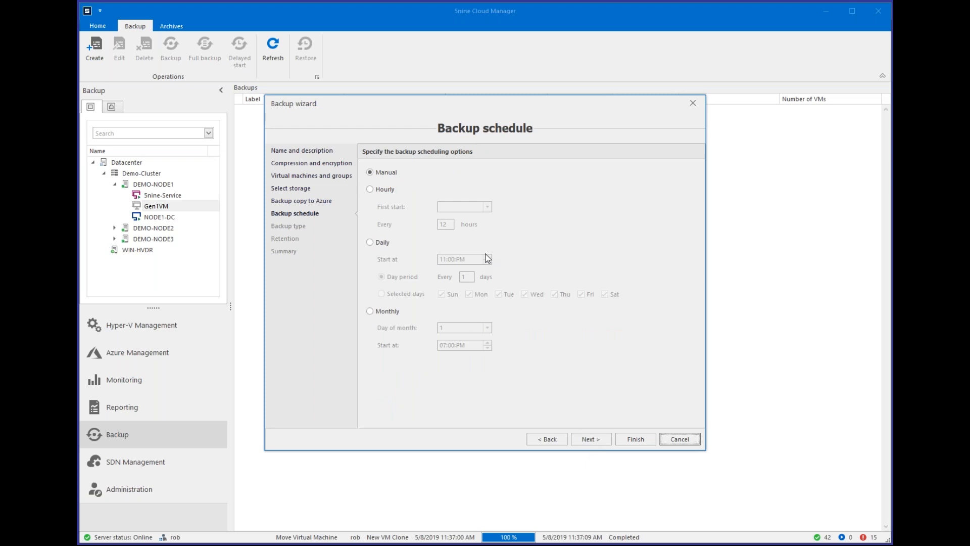
Schedule the backup daily at 11:00 PM on selected days, with every day from Sunday to Saturday included.
left_click(385, 192)
left_click(380, 242)
key("Tab")
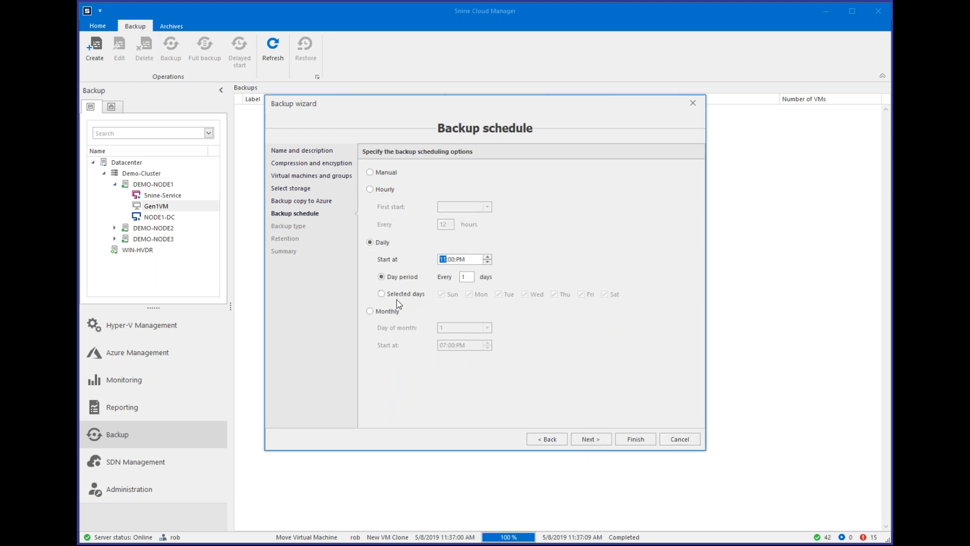
left_click(422, 295)
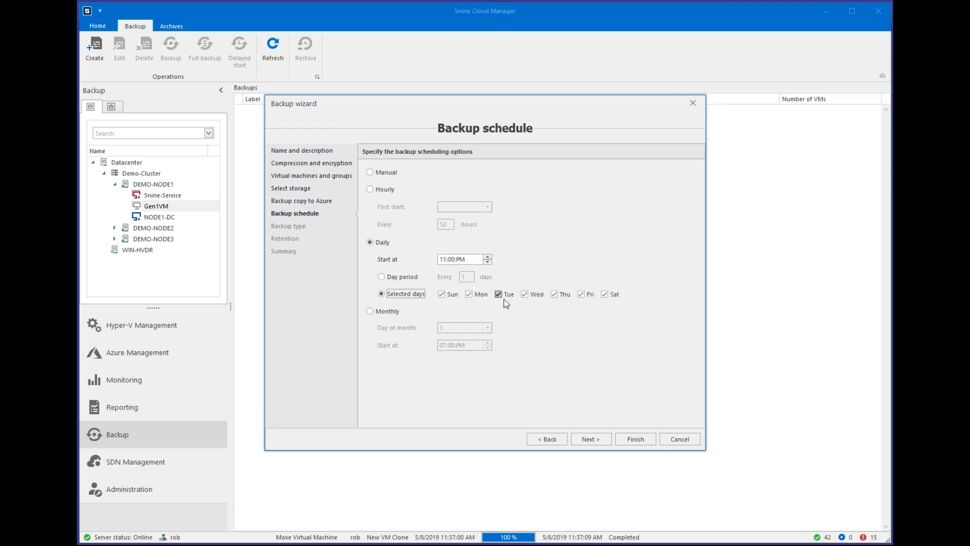
left_click(594, 440)
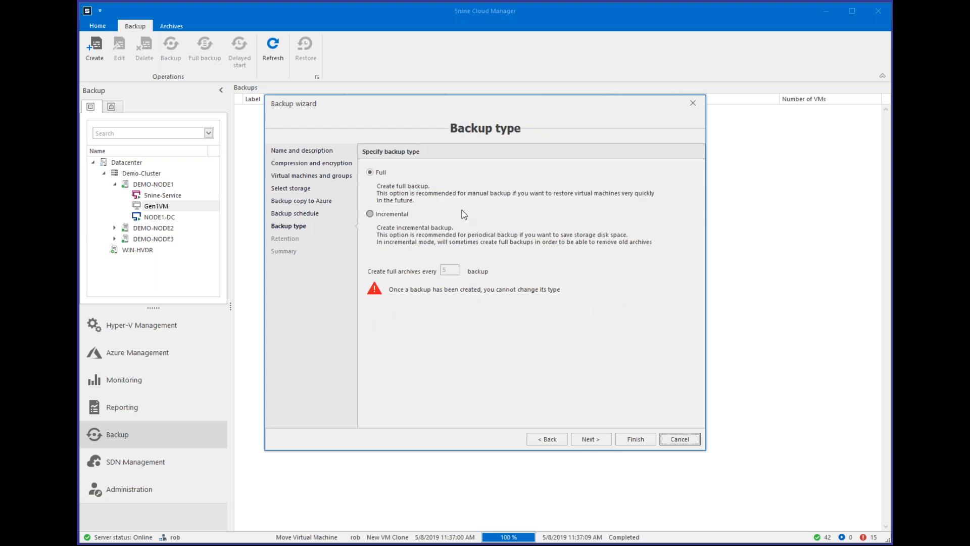
Choose the incremental backup type and proceed to the retention settings.
left_click(392, 214)
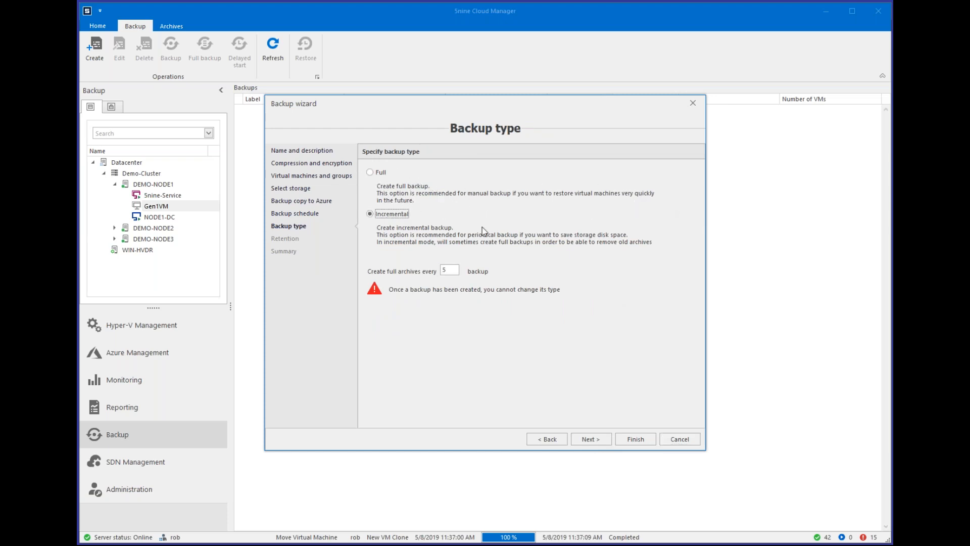
key("Tab")
left_click(589, 438)
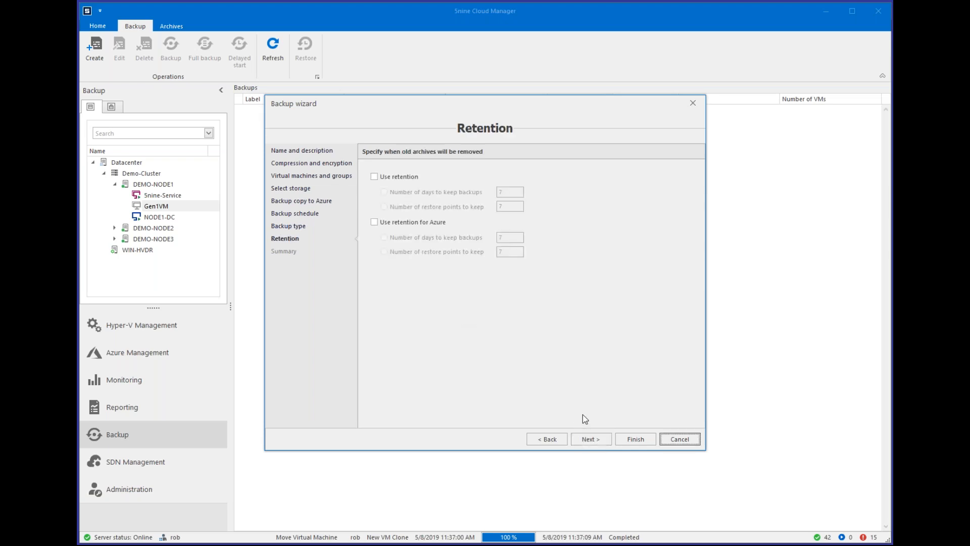
Enable retention for both local and Azure backups, set the local backups to be kept 350 days, and cancel the backup job.
left_click(385, 178)
left_click(376, 223)
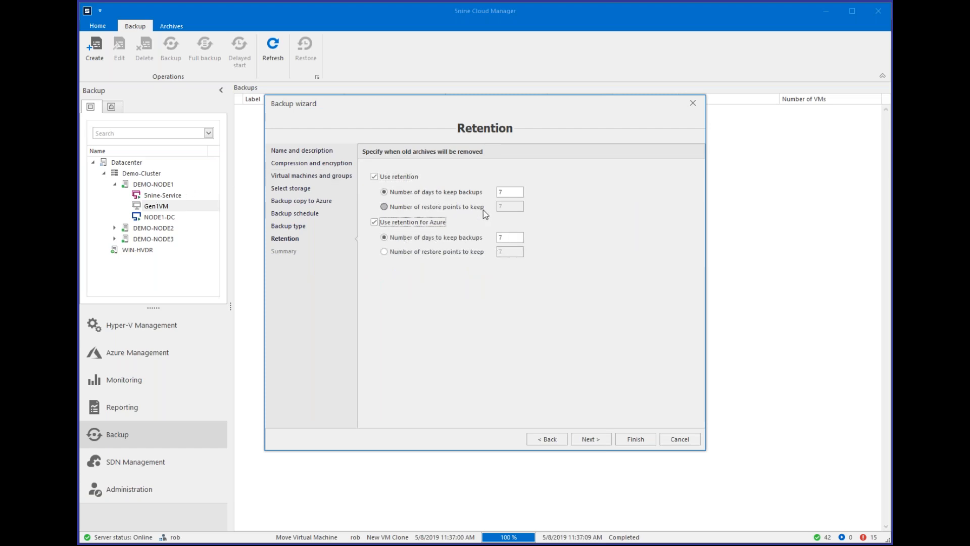
left_click_drag(503, 195, 490, 201)
type("350")
left_click_drag(512, 239, 484, 247)
left_click(682, 439)
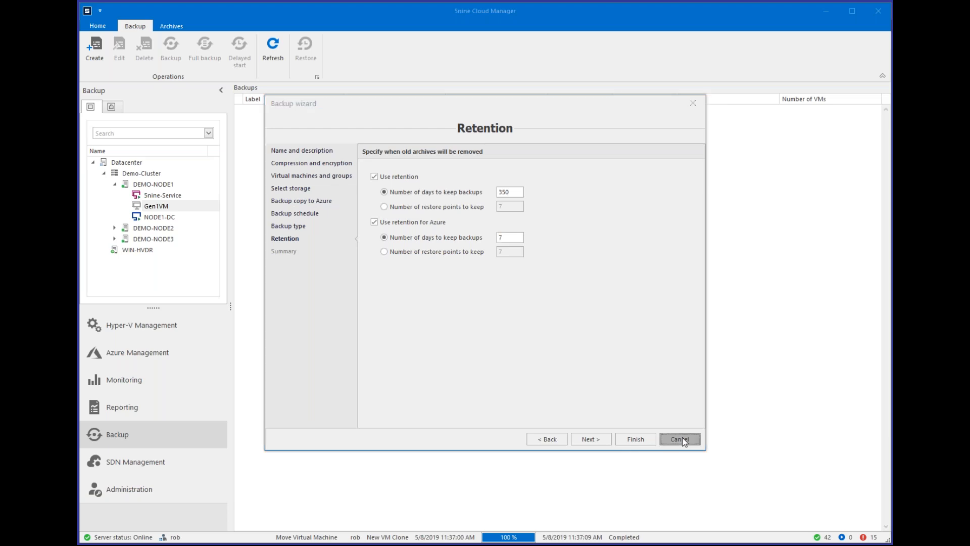
List the backup archives of the whole Datacenter and view the job details of the 01 Mar 2019 IIS Web Server archive.
left_click(130, 163)
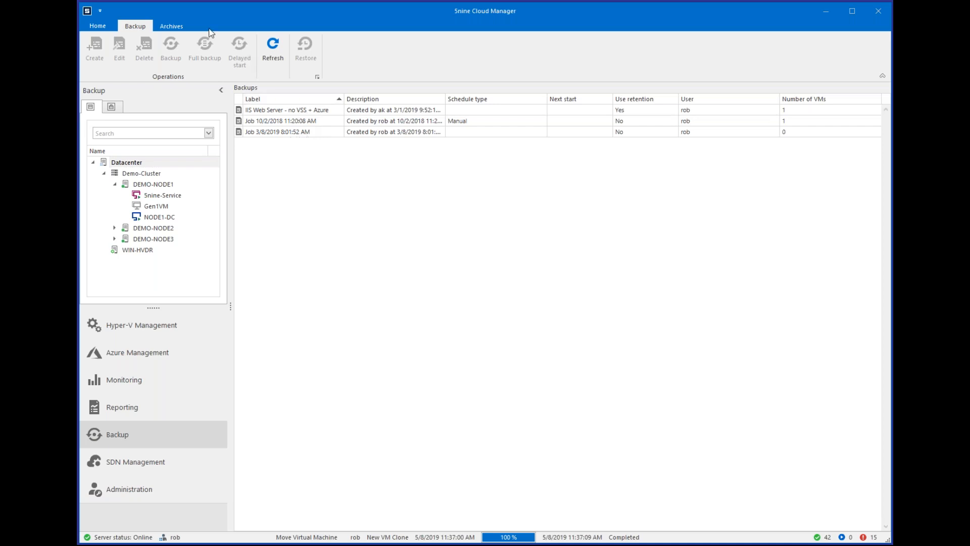
left_click(171, 28)
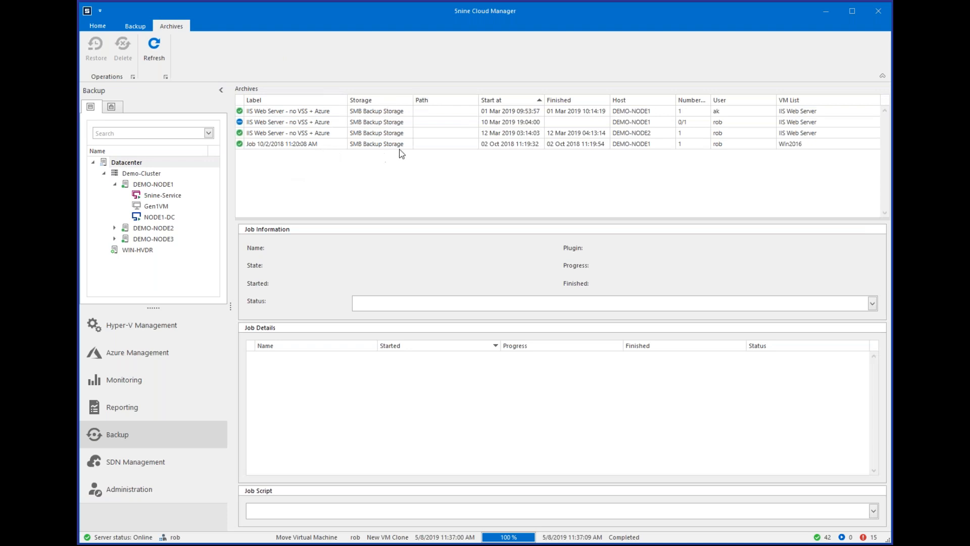
left_click(307, 113)
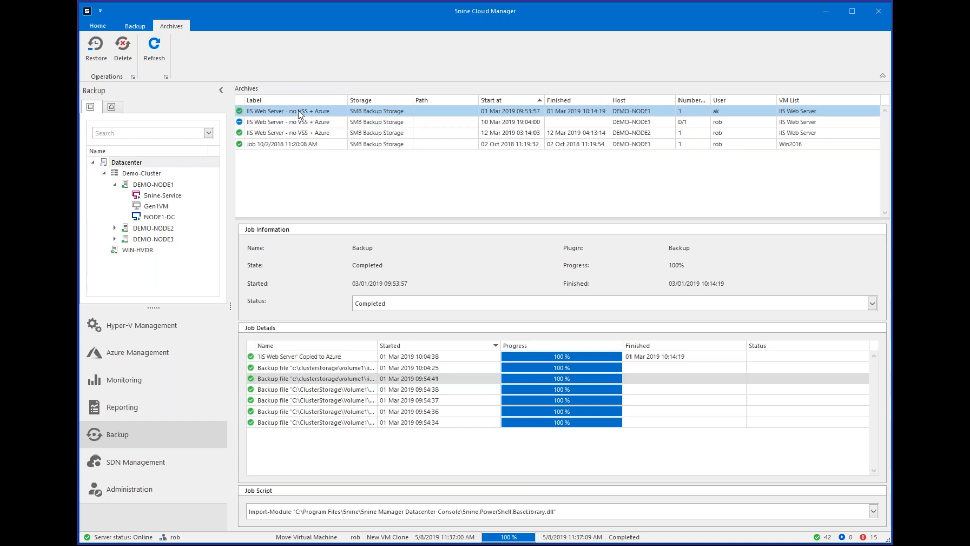
Start a restore of the 01 Mar 2019 IIS Web Server archive, try the mode for browsing and downloading virtual machine files, and cancel.
right_click(324, 112)
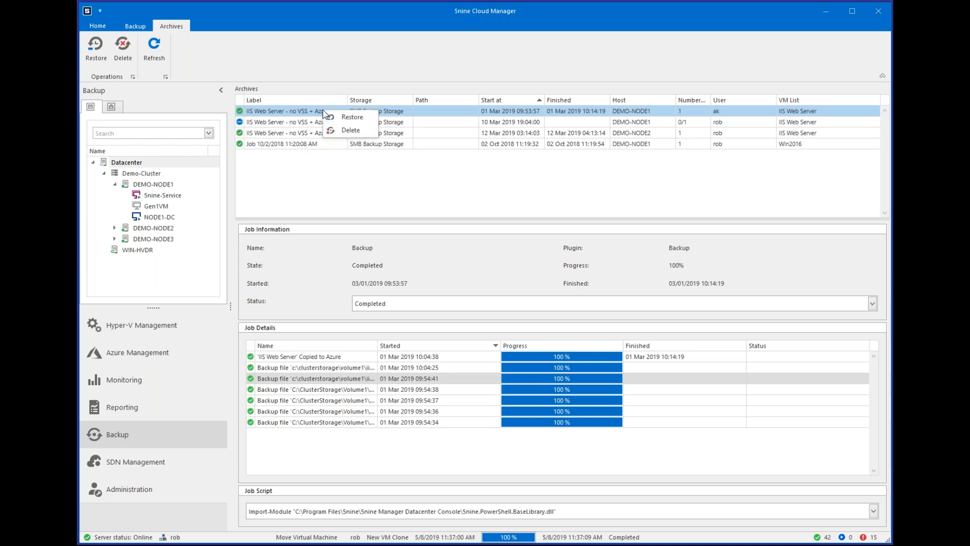
left_click(356, 117)
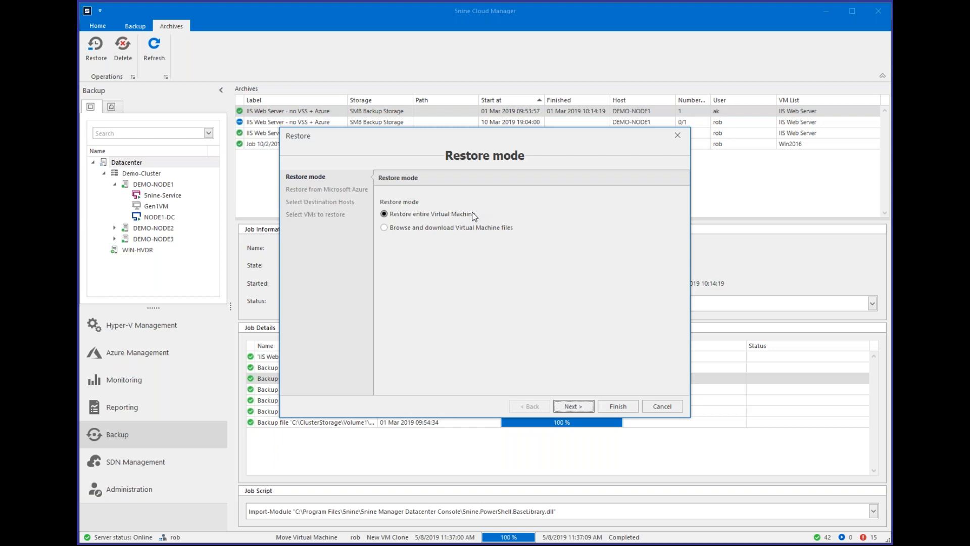
left_click(480, 228)
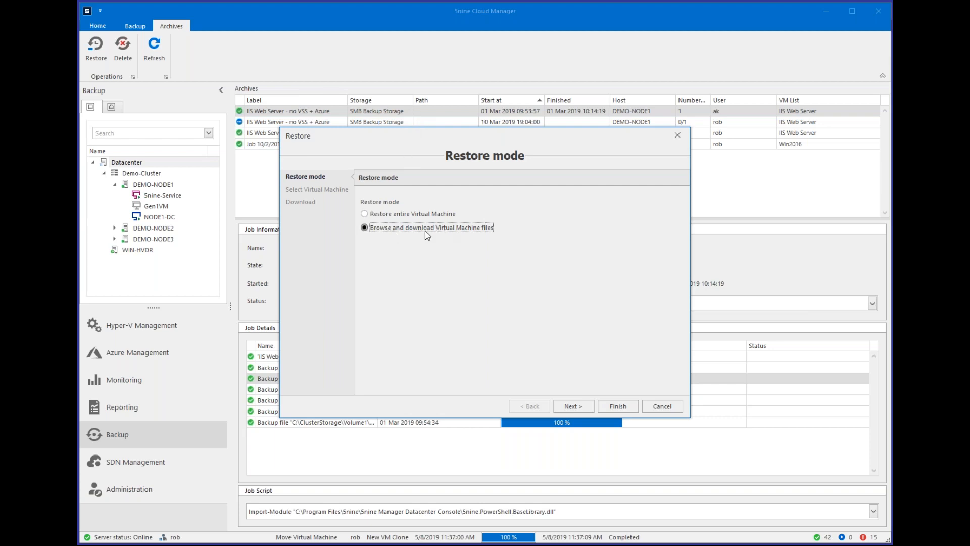
left_click(674, 409)
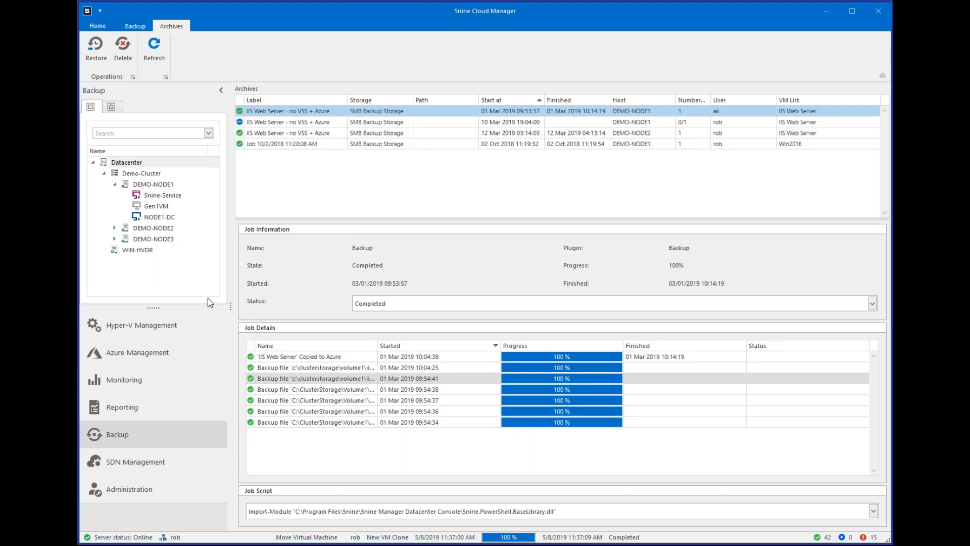
Open the monitoring summary and view the performance charts of Win2016 and New VM Clone on DEMO-NODE3.
left_click(159, 330)
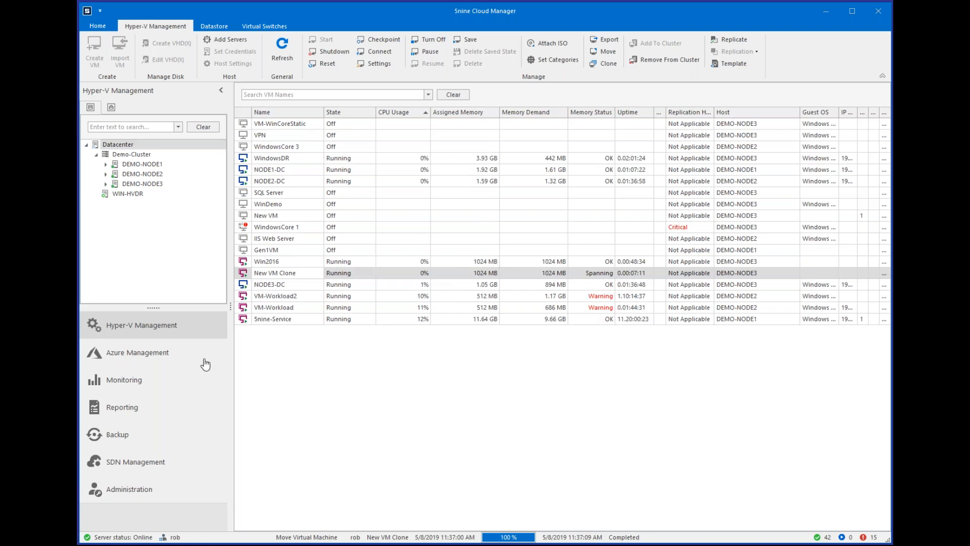
left_click(182, 386)
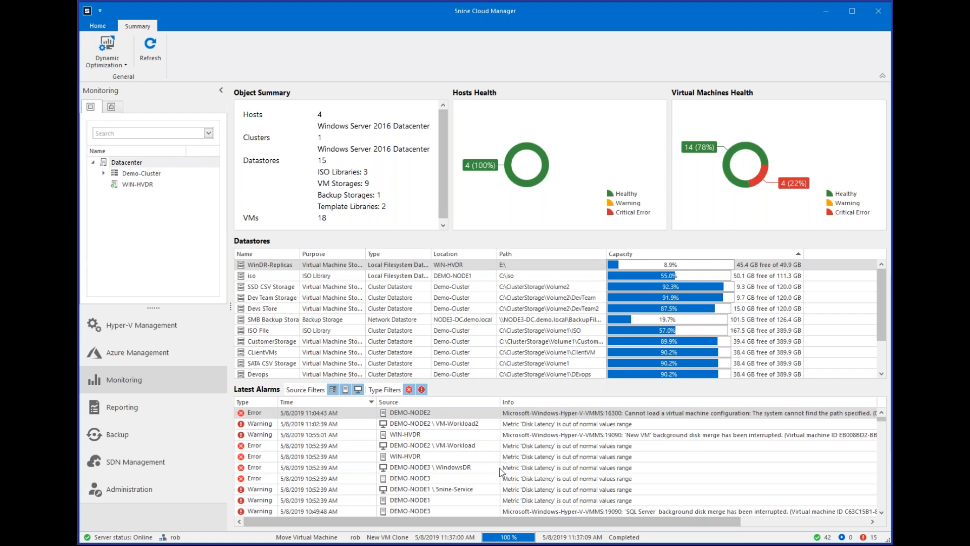
left_click(102, 173)
left_click(114, 206)
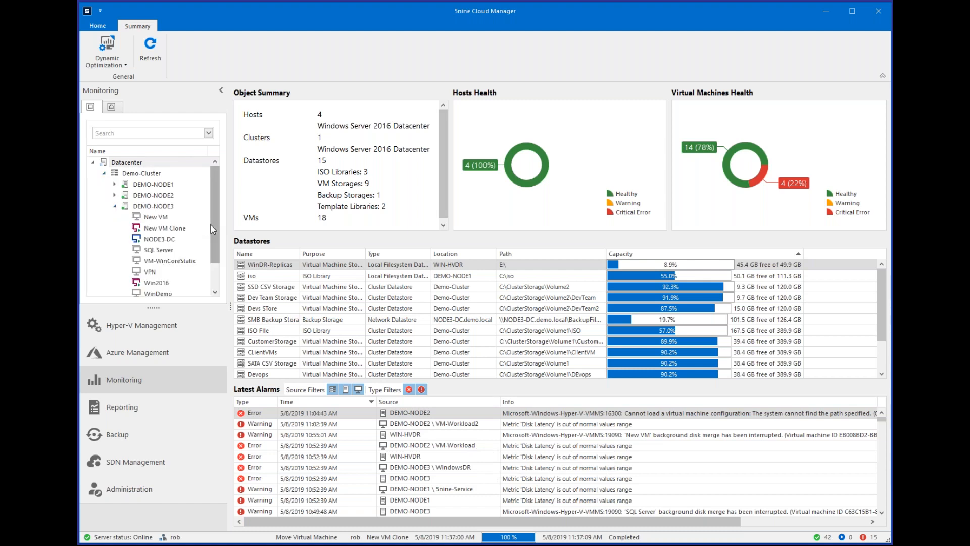
scroll(207, 250, "down", 1)
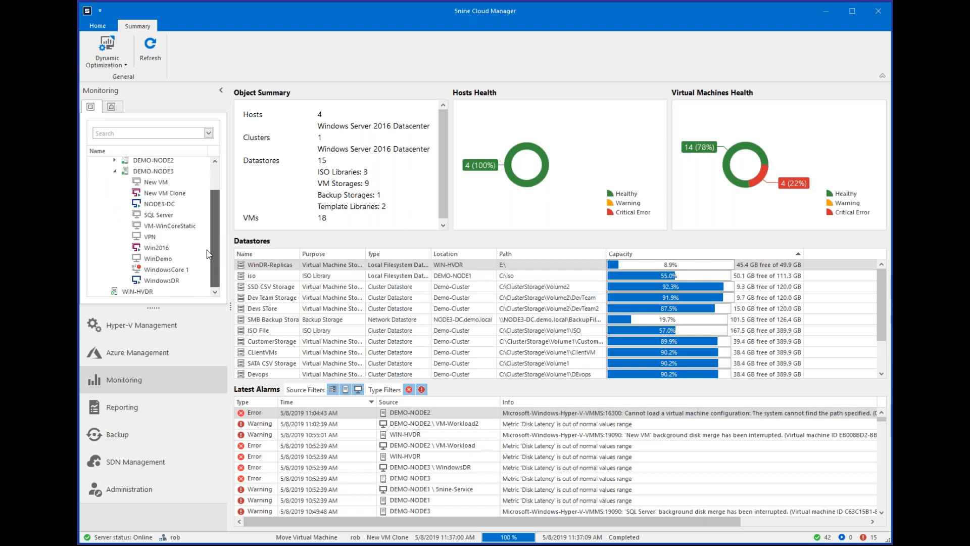
left_click(159, 248)
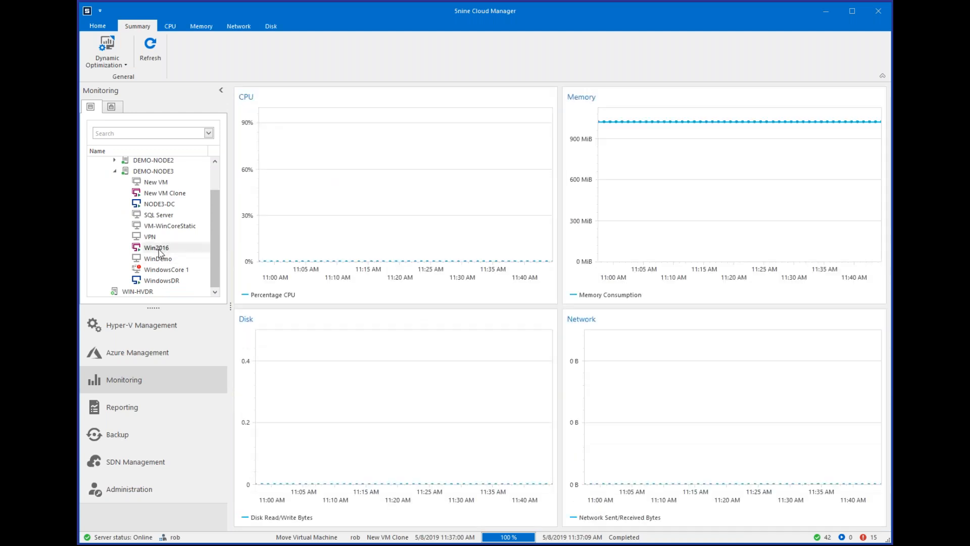
left_click(162, 194)
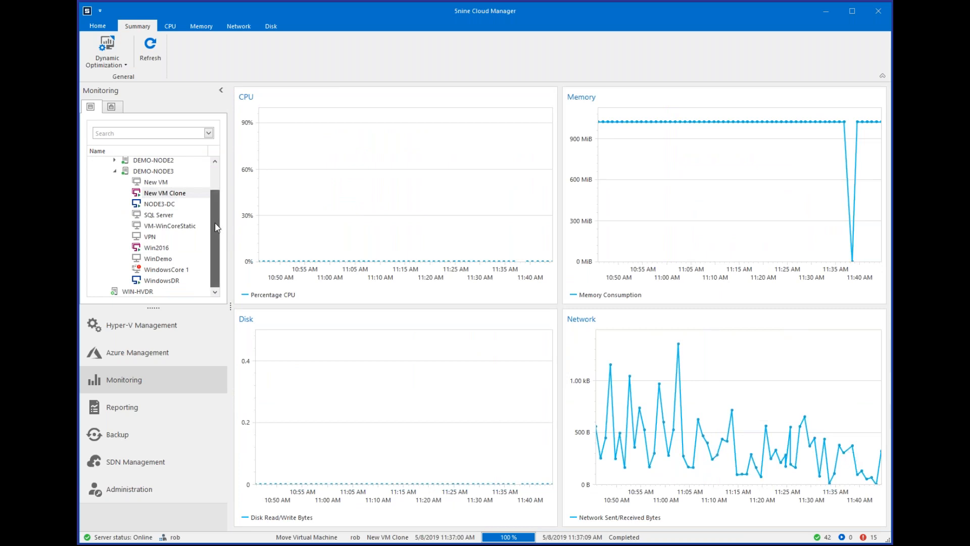
Open the CPU chart of VM-Workload2 on DEMO-NODE2 and view its hypervisor CPU usage for the past hour.
scroll(205, 187, "up", 1)
left_click(114, 195)
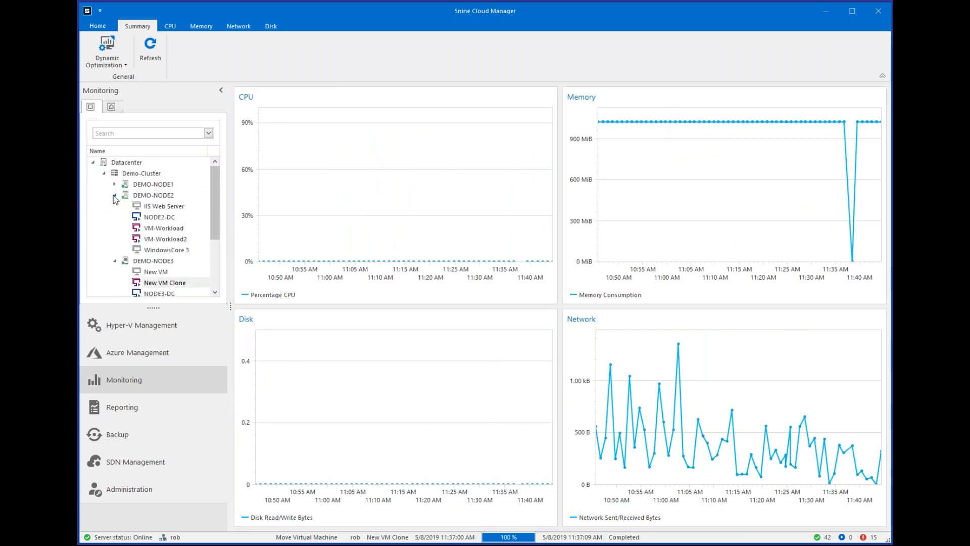
left_click(182, 241)
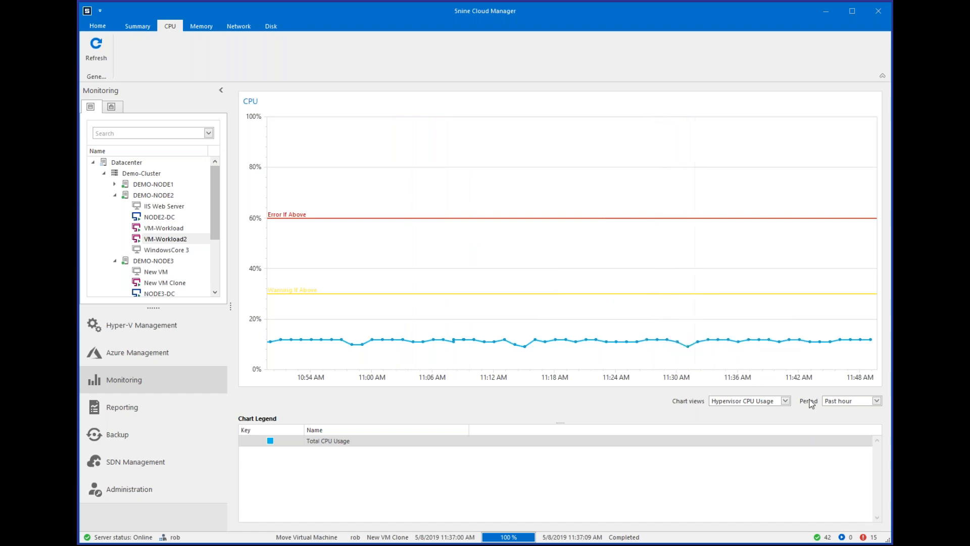
left_click(785, 401)
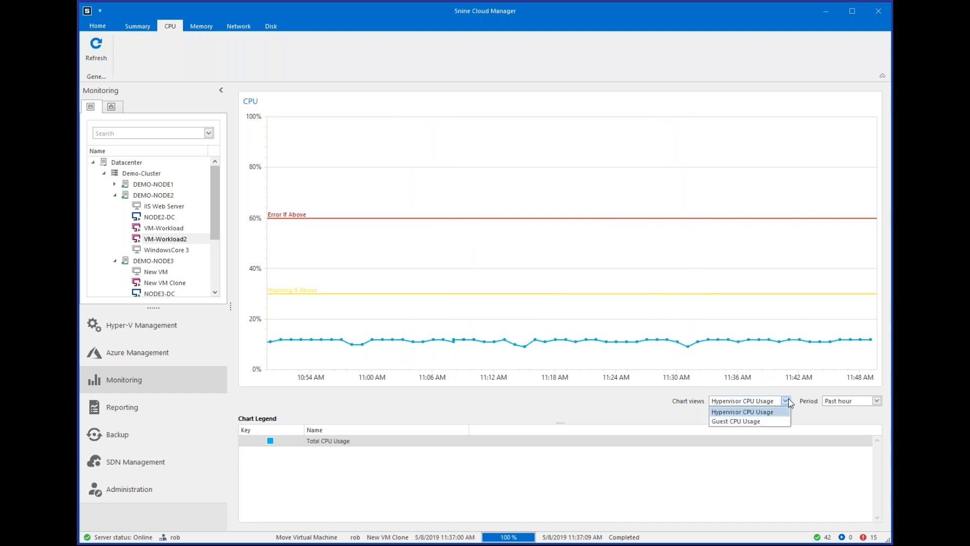
left_click(788, 402)
left_click(765, 402)
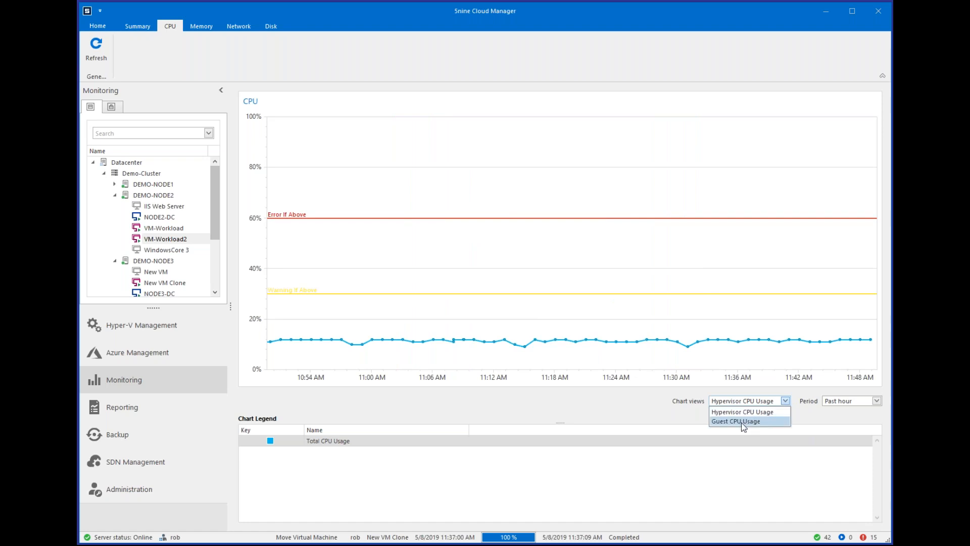
left_click(747, 411)
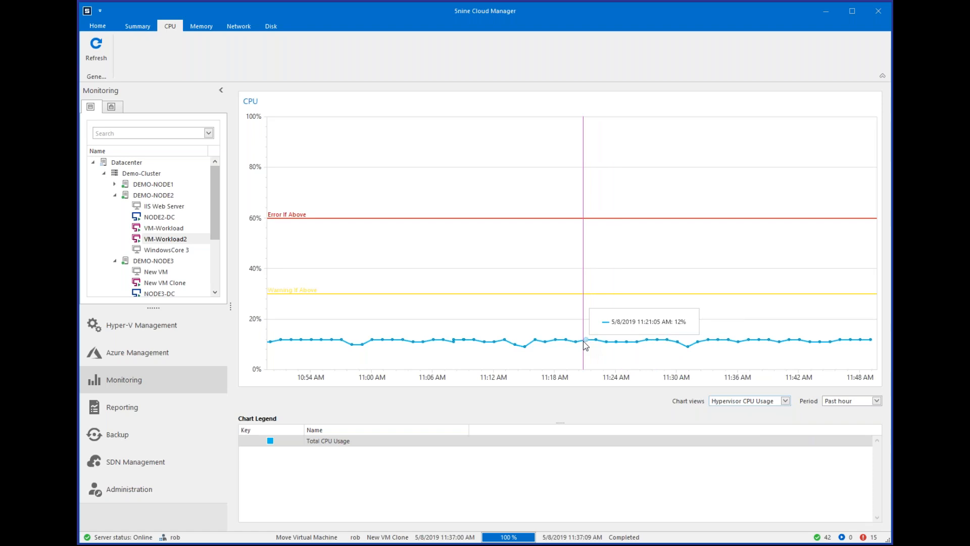
Compare the guest and hypervisor CPU usage charts of VM-Workload2, ending on Guest CPU Usage.
left_click(732, 402)
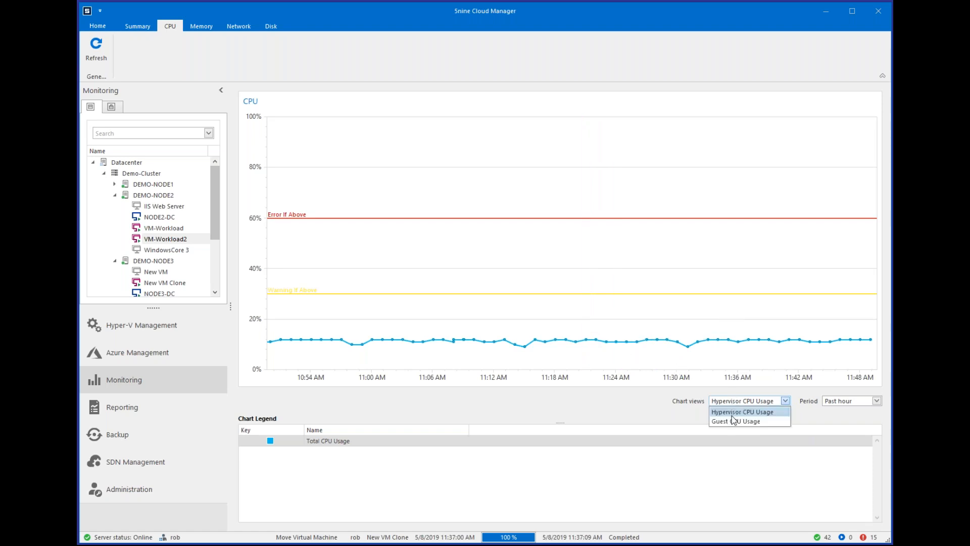
left_click(734, 422)
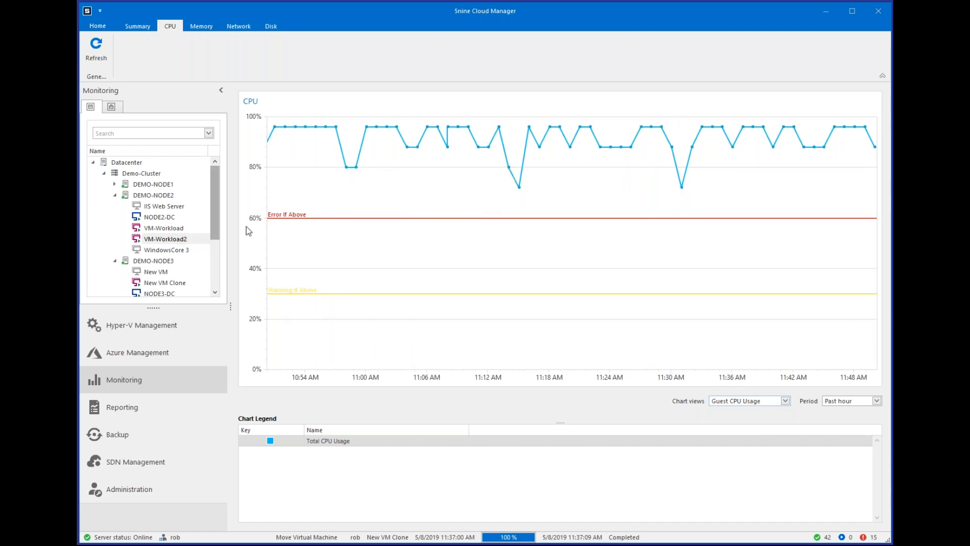
left_click(764, 403)
left_click(763, 412)
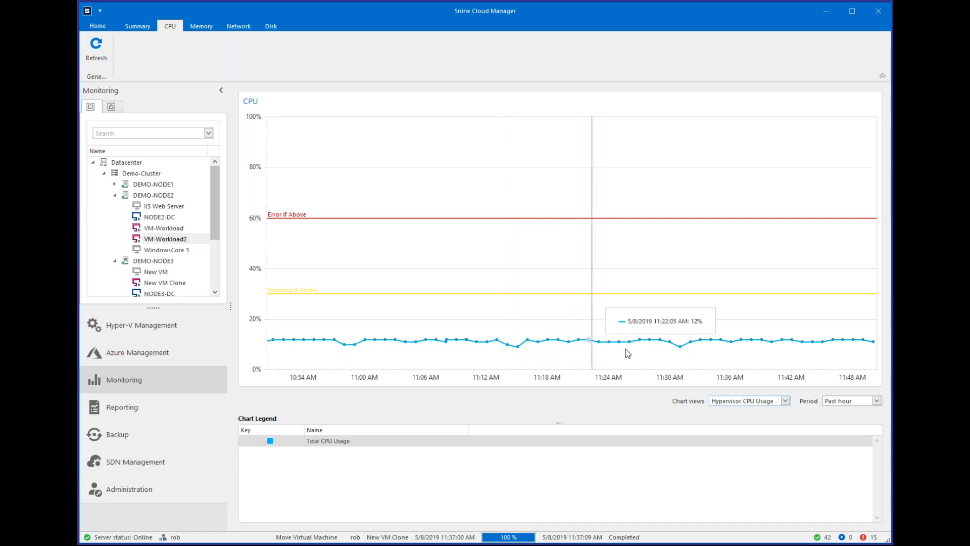
left_click(742, 401)
left_click(730, 421)
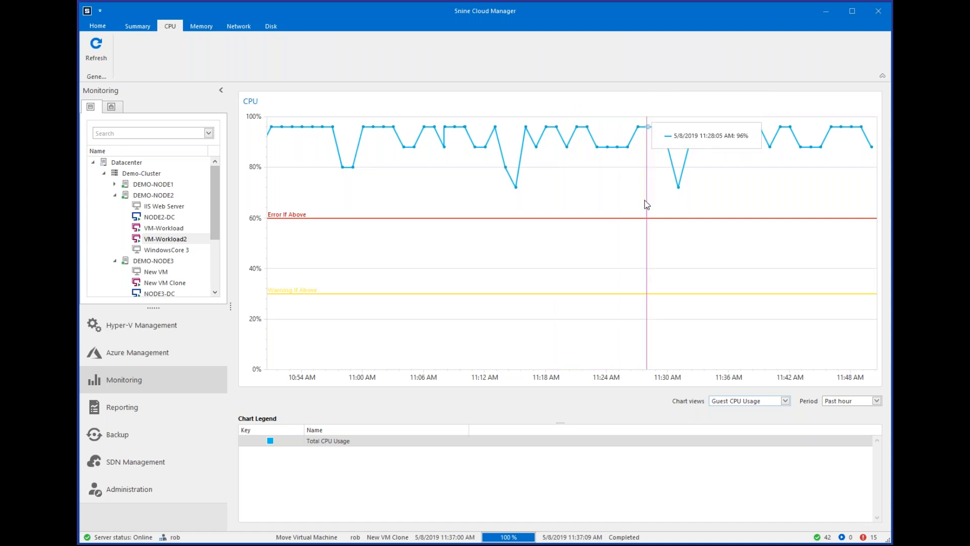
left_click(755, 403)
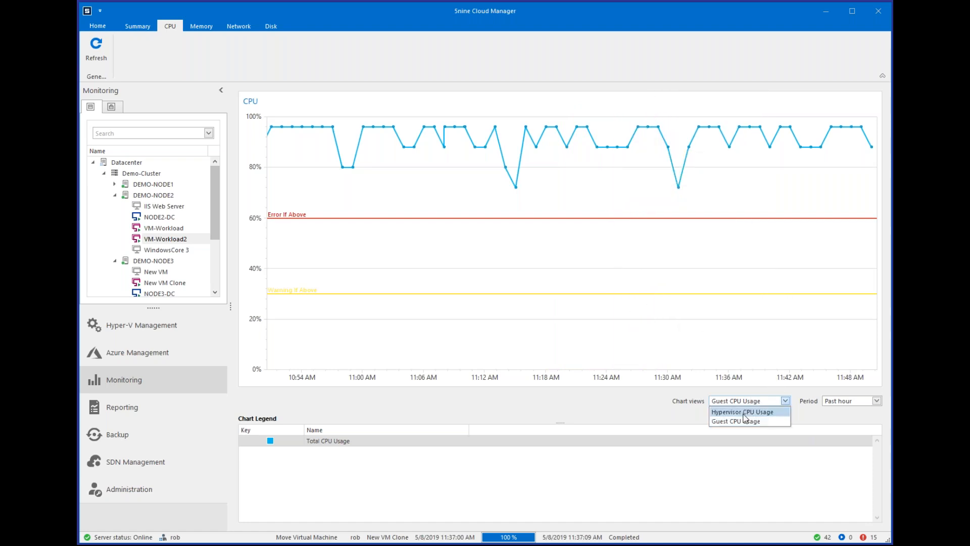
left_click(744, 412)
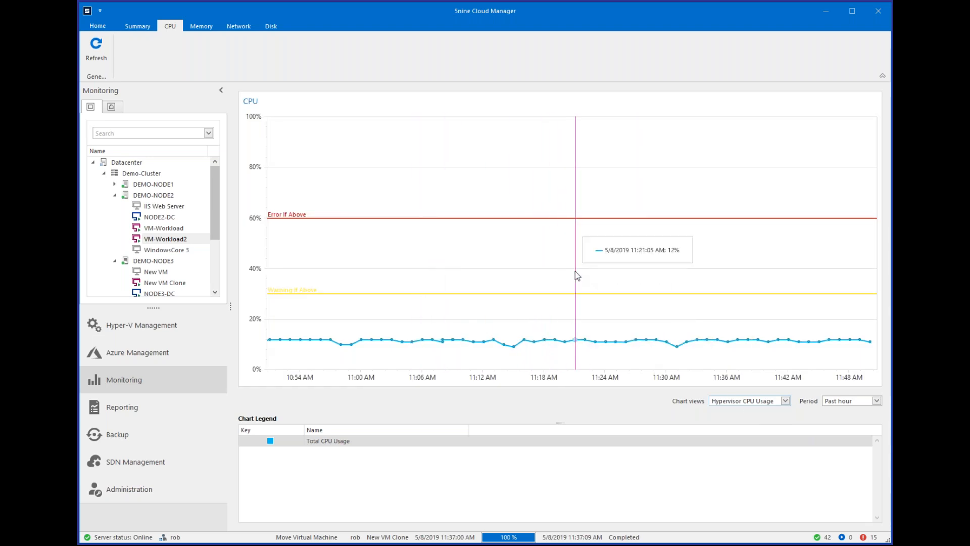
left_click(785, 400)
left_click(743, 423)
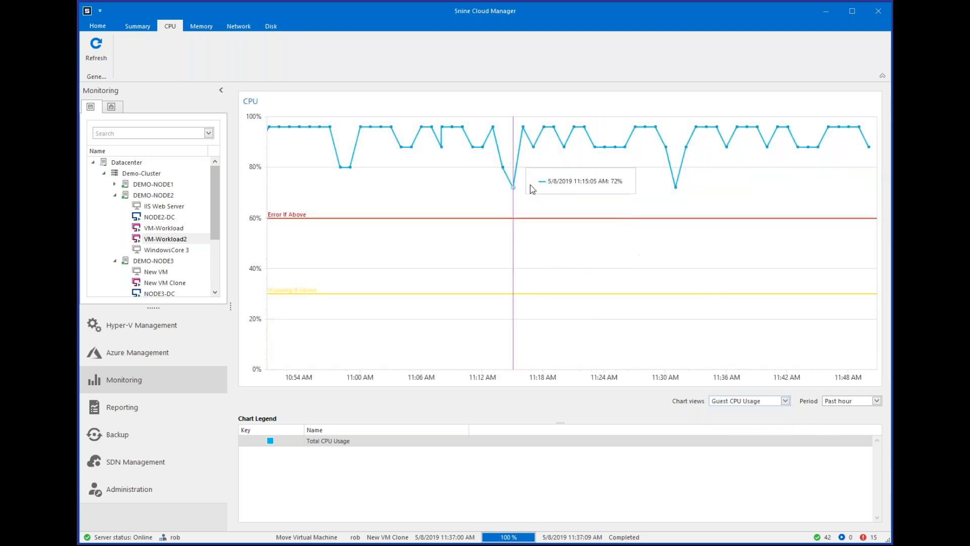
View the guest CPU usage of VM-Workload2 for the past day and for the past month.
left_click(851, 402)
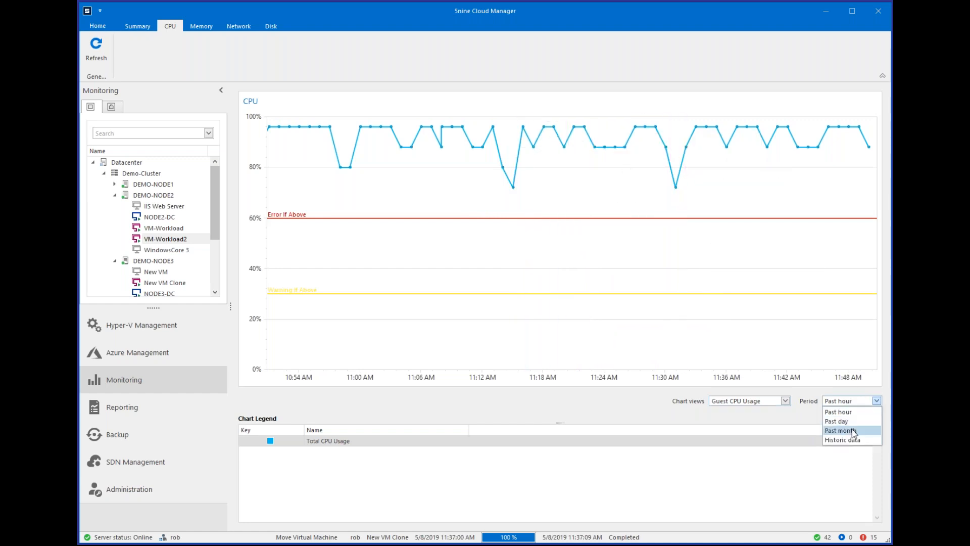
left_click(852, 422)
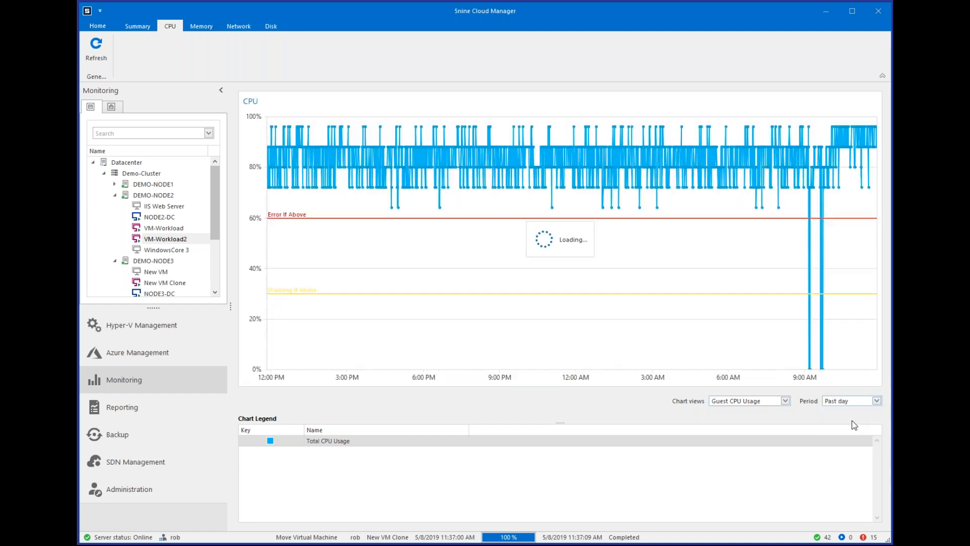
left_click(859, 401)
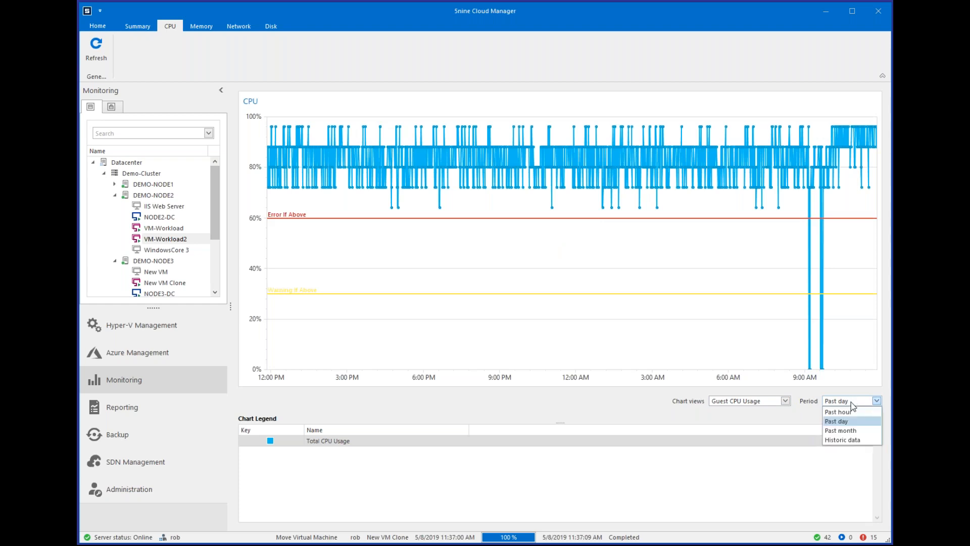
left_click(844, 431)
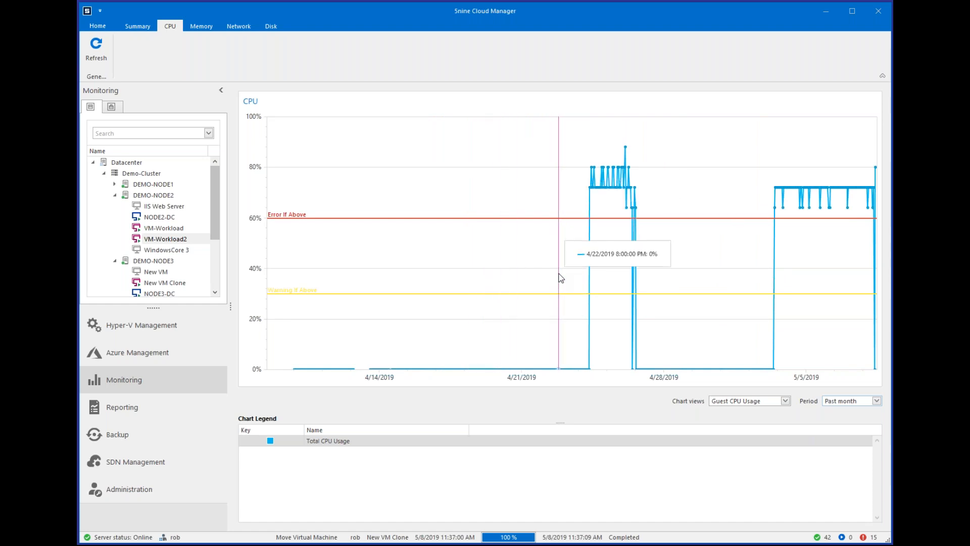
View the past month's guest CPU usage of VM-Workload and the monitoring summary of the whole Datacenter.
left_click(163, 217)
left_click(163, 229)
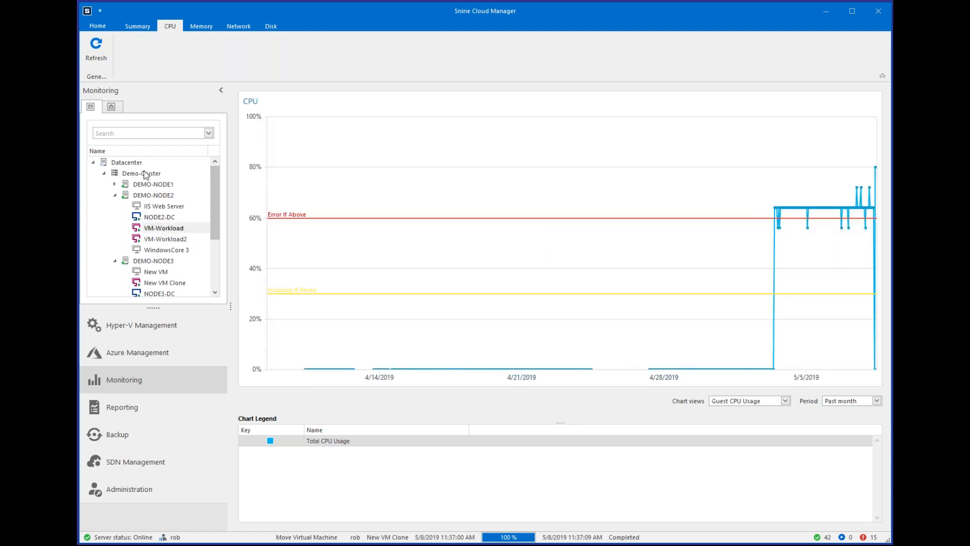
left_click(127, 162)
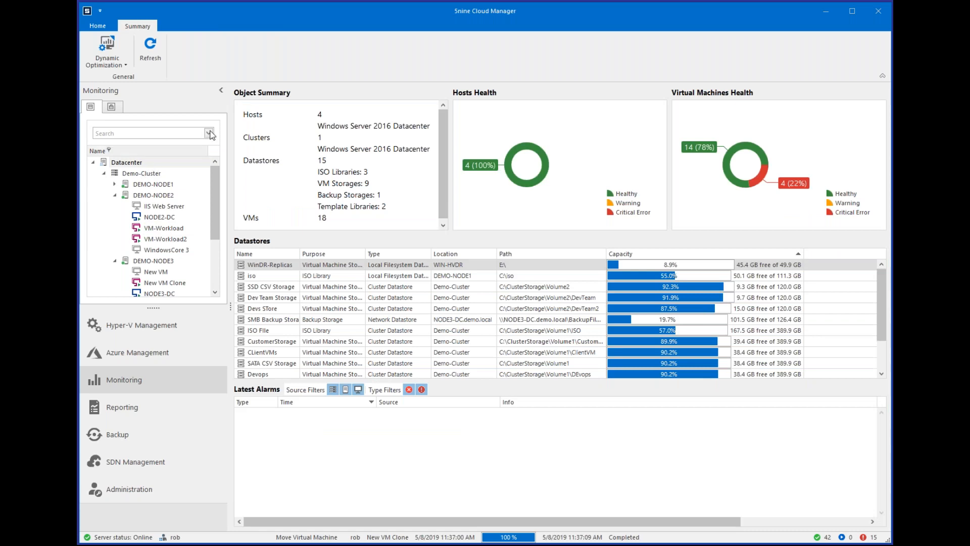
Examine the monthly CSV volume usage and VM sprawl charts at full size in the VM Life Cycle Management report.
left_click(149, 413)
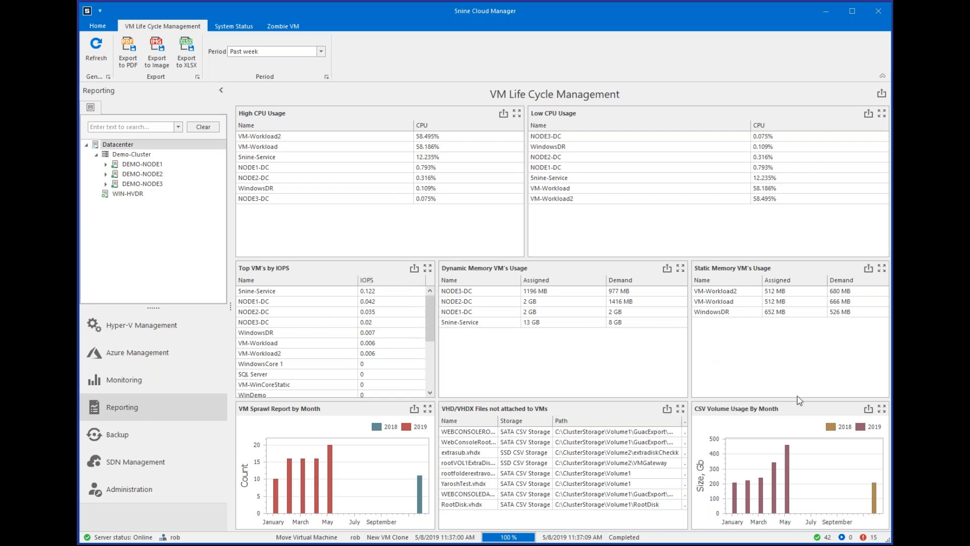
left_click(878, 408)
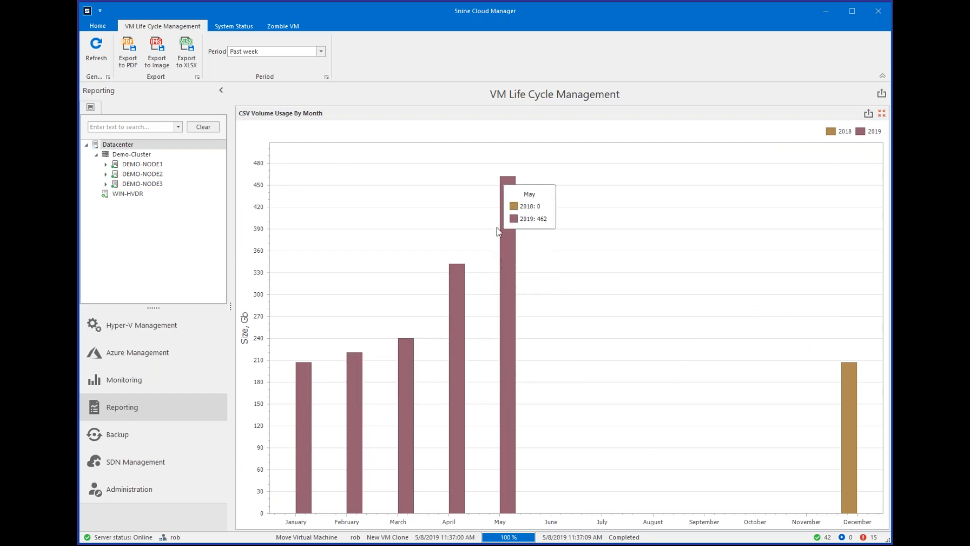
left_click(882, 113)
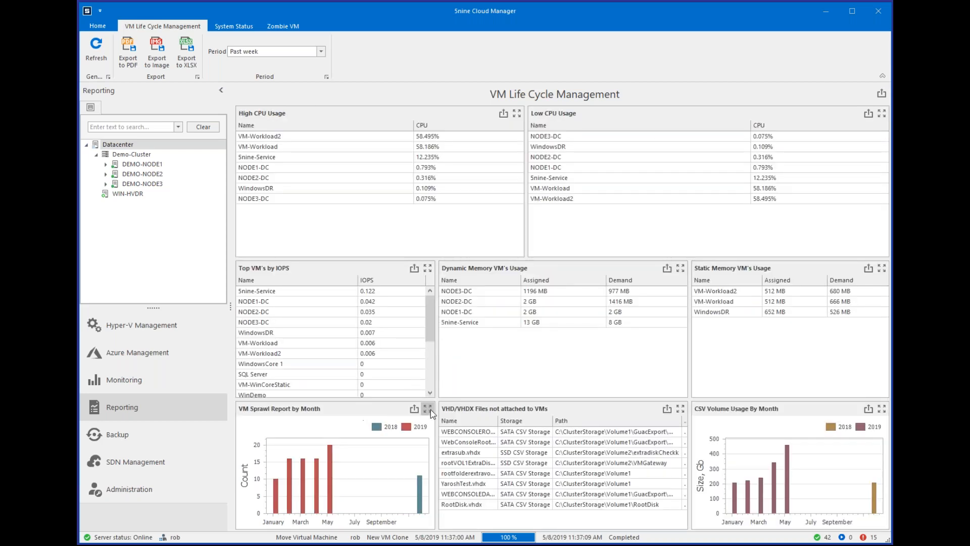
left_click(428, 409)
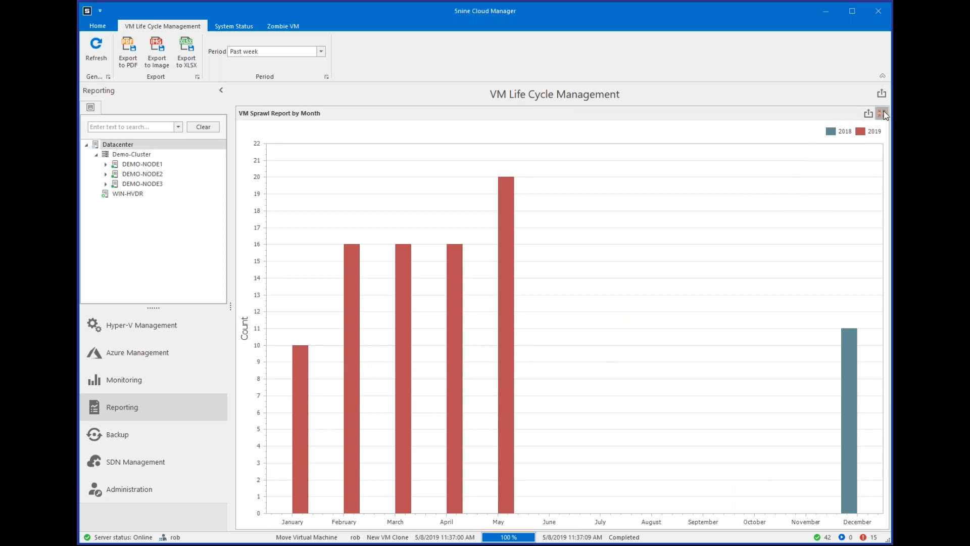
left_click(882, 114)
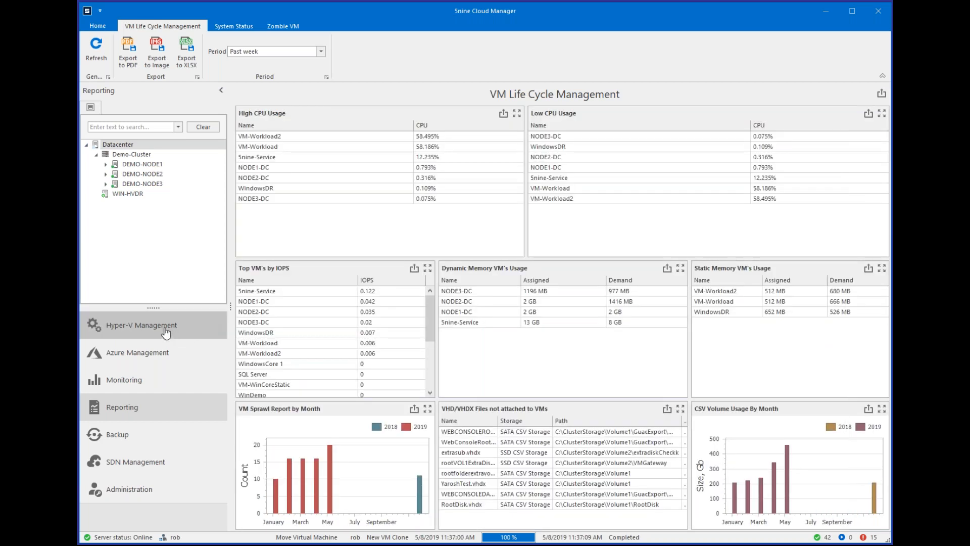
Return to Hyper-V Management with the list of the Datacenter's virtual machines.
left_click(164, 328)
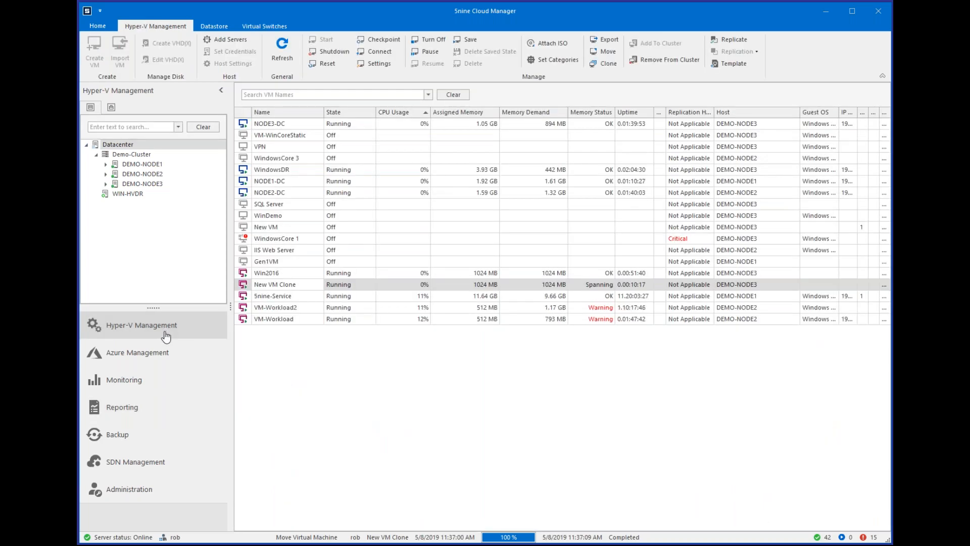